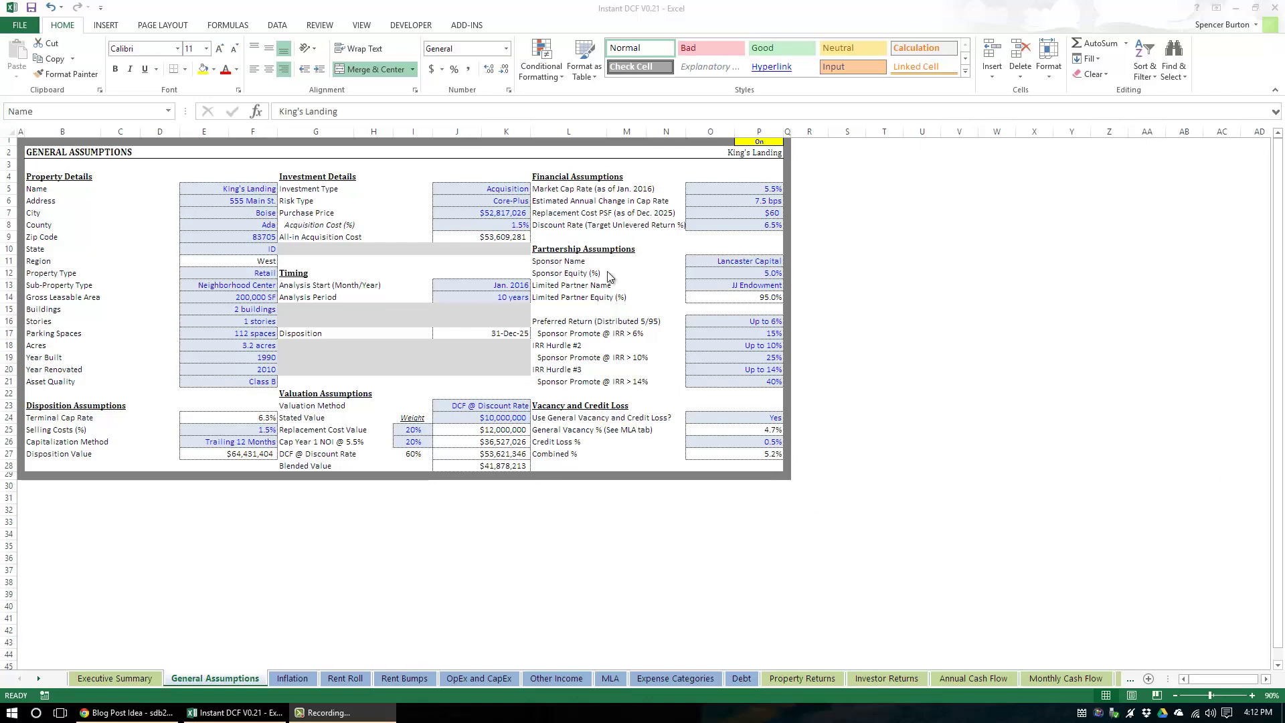
Step: Browse the Inflation, Rent Roll, MLA, Expense Categories and Debt sheets, ending on OpEx and CapEx
click(310, 475)
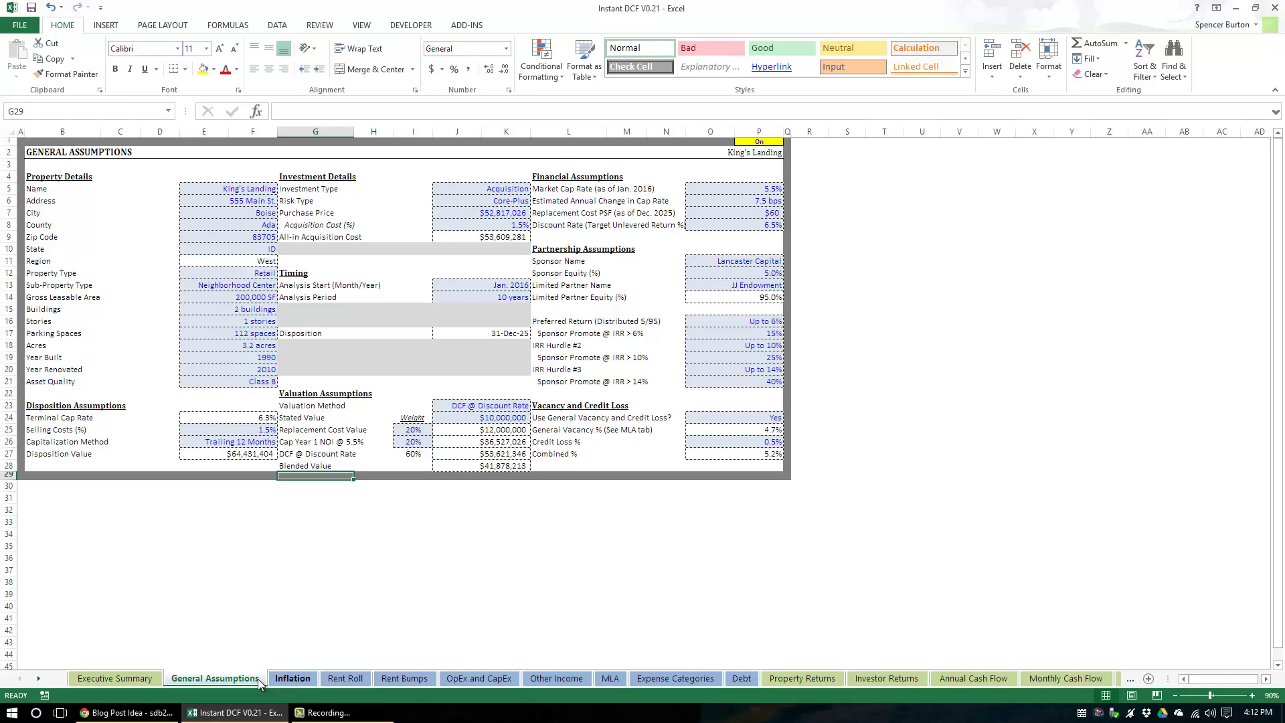
click(293, 678)
click(345, 678)
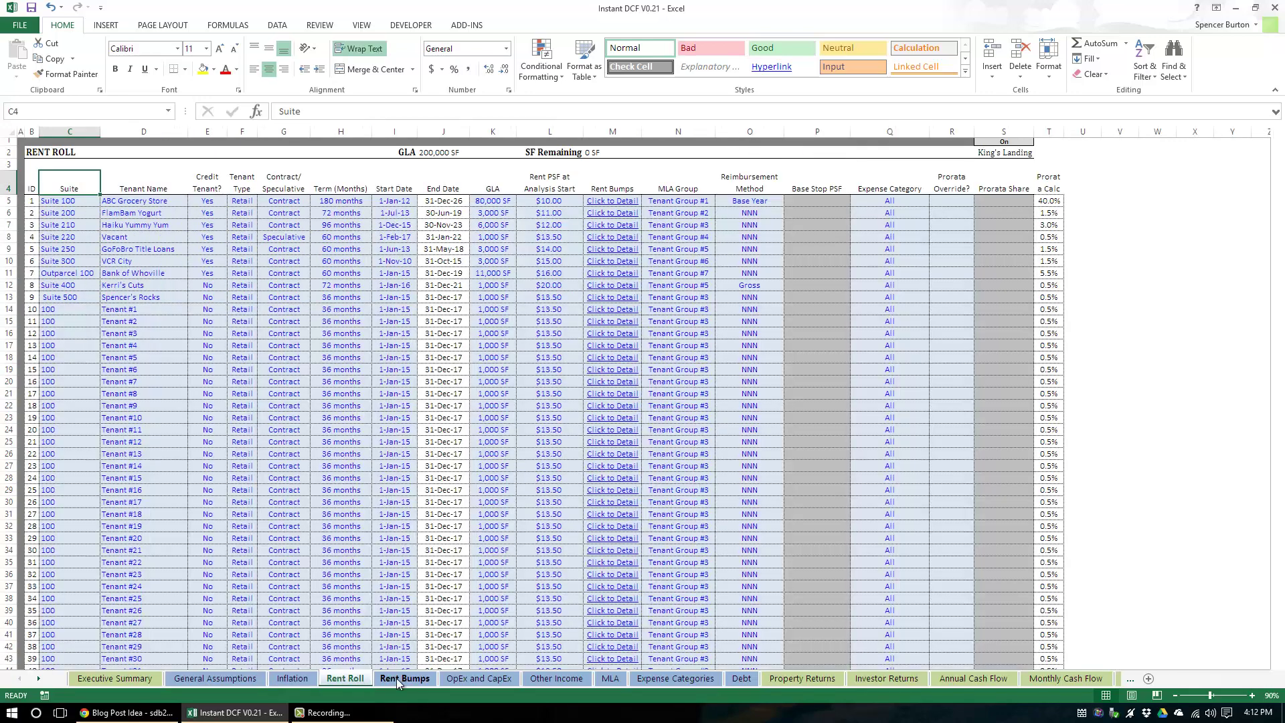
click(396, 678)
click(468, 678)
click(545, 678)
click(610, 678)
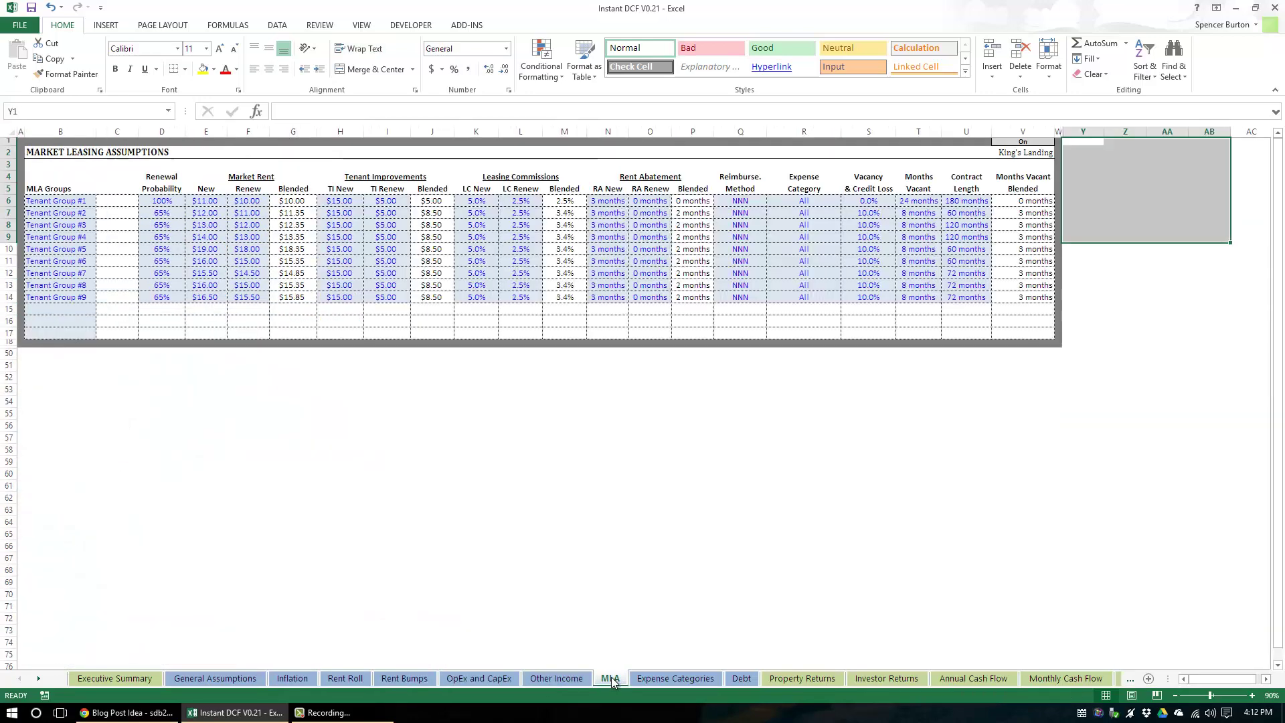
click(666, 678)
click(743, 678)
click(700, 679)
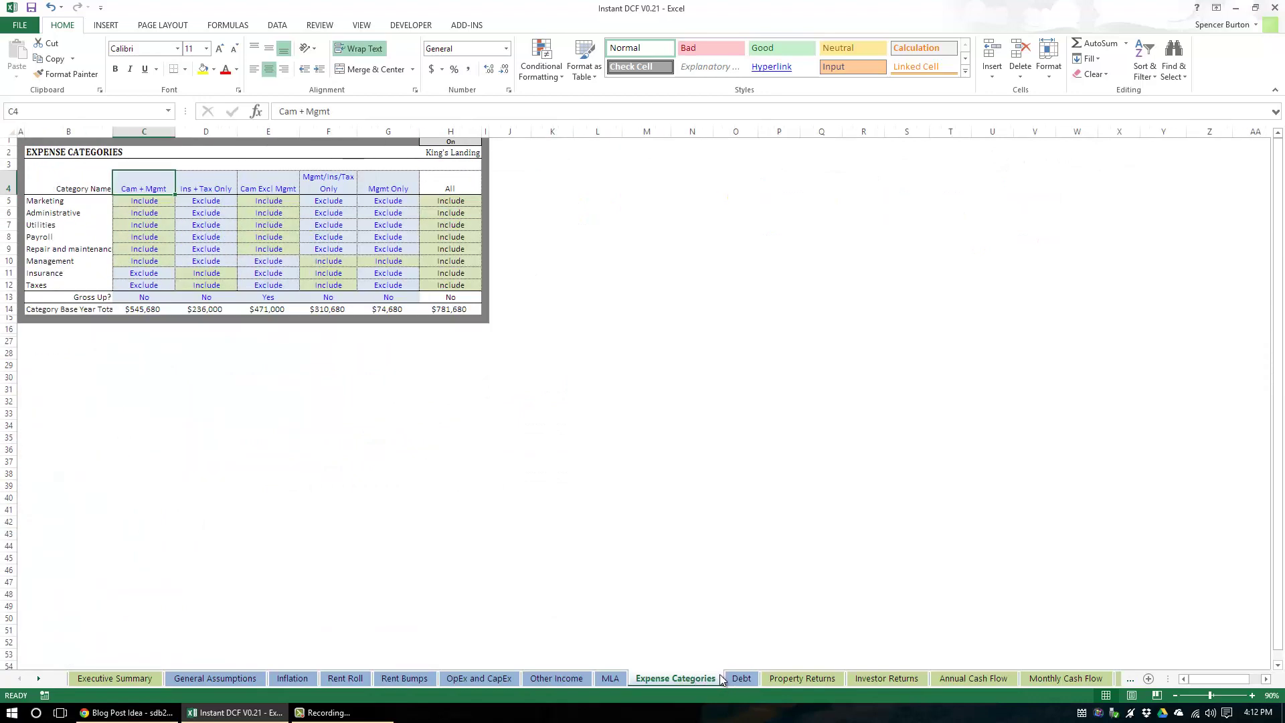
click(733, 678)
click(652, 678)
click(611, 678)
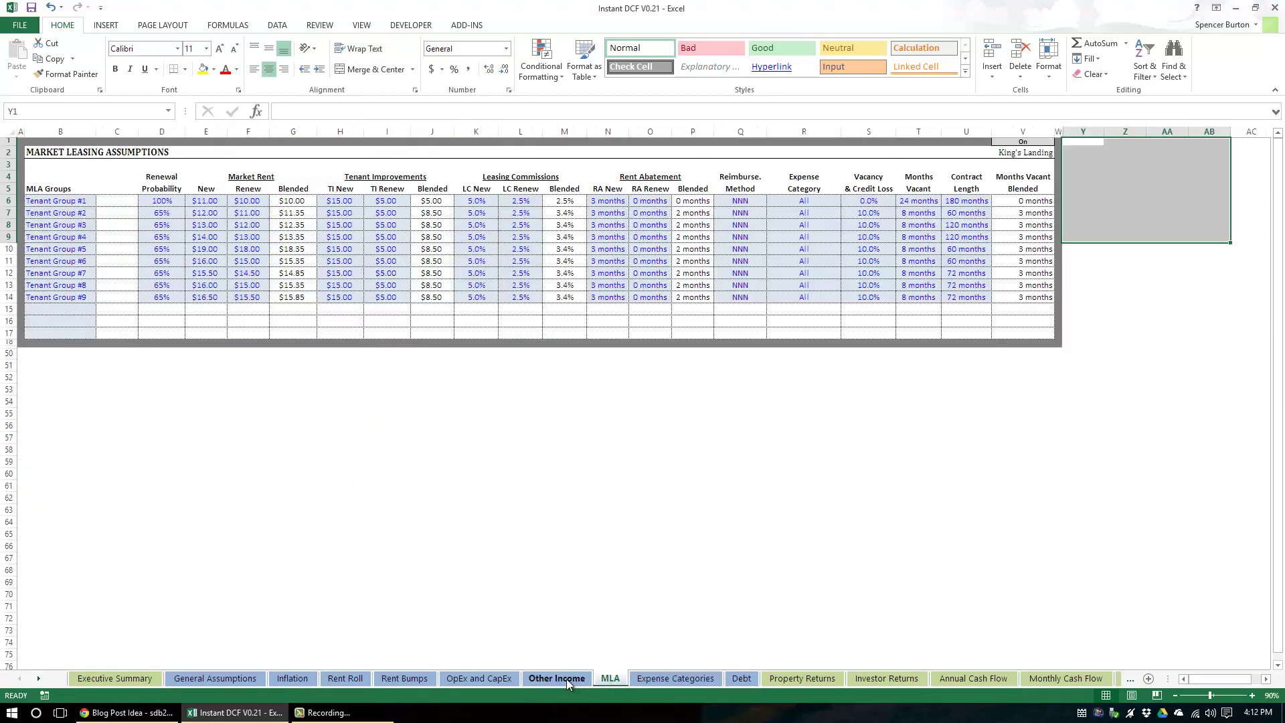
click(556, 678)
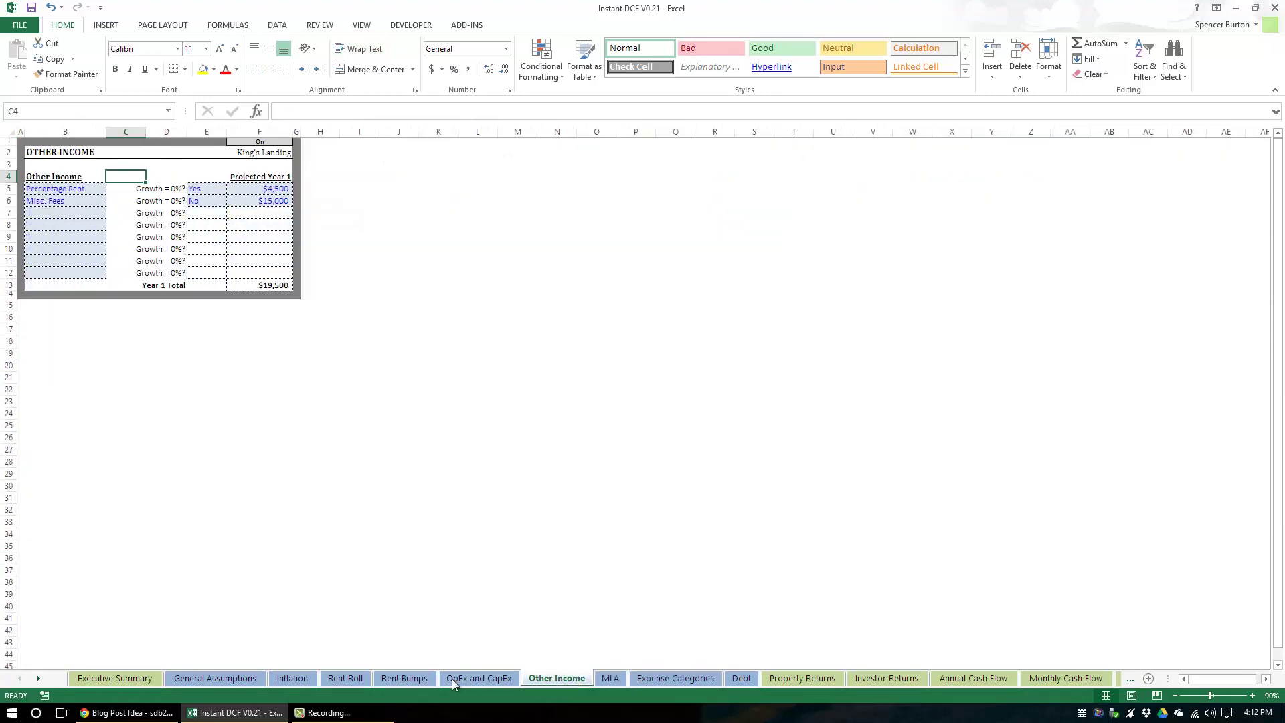
click(452, 679)
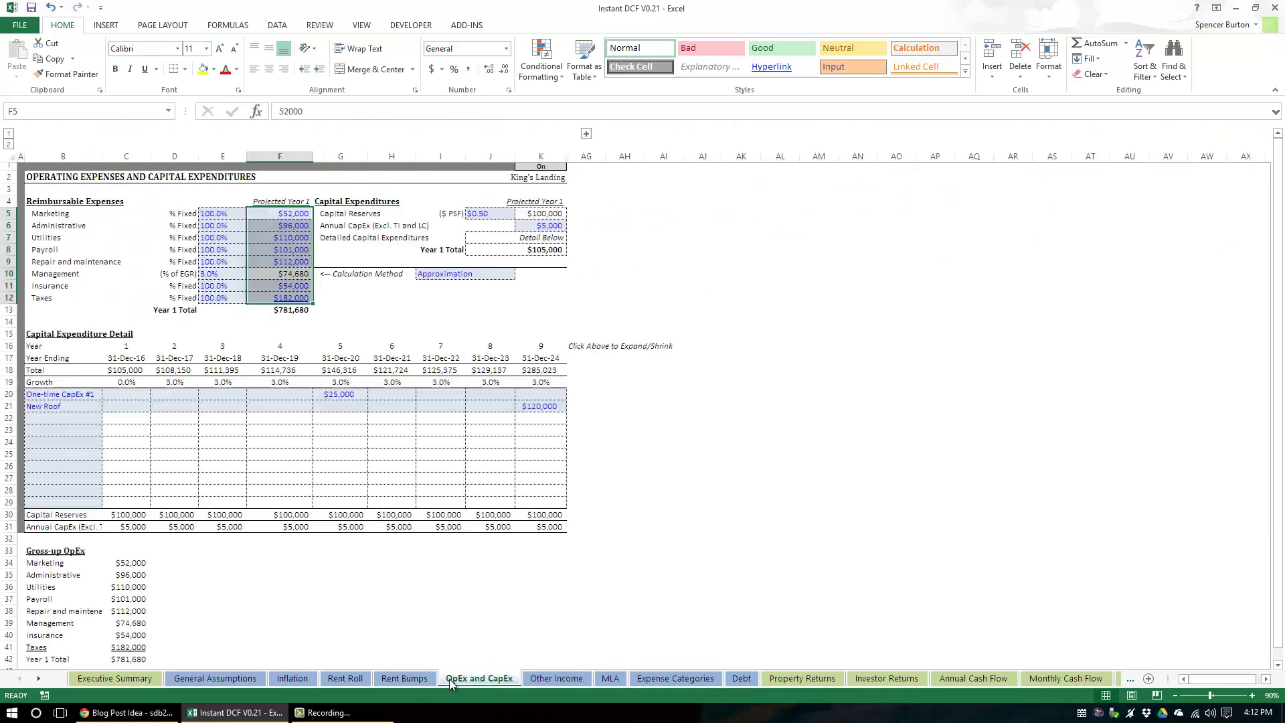
Step: Inspect the OpEx and CapEx sheet, selecting Marketing % Fixed and the Year 1 amounts F5:F11
click(219, 212)
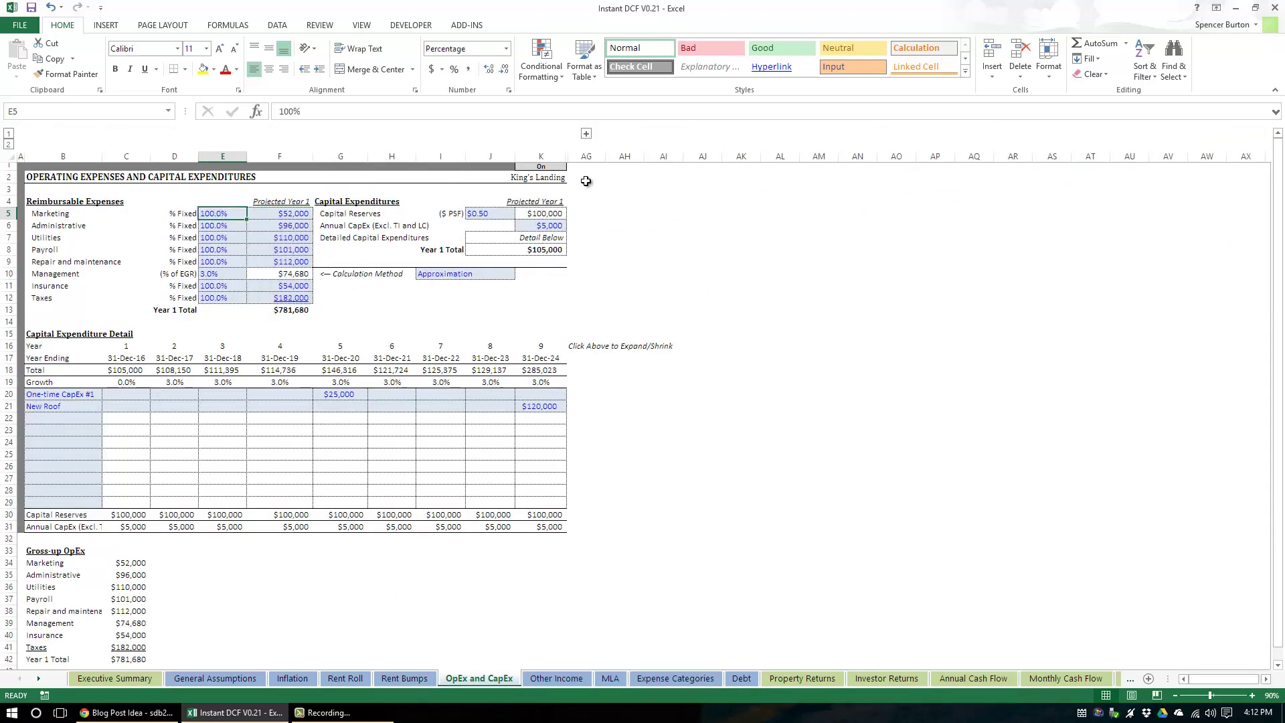
drag(585, 180, 706, 274)
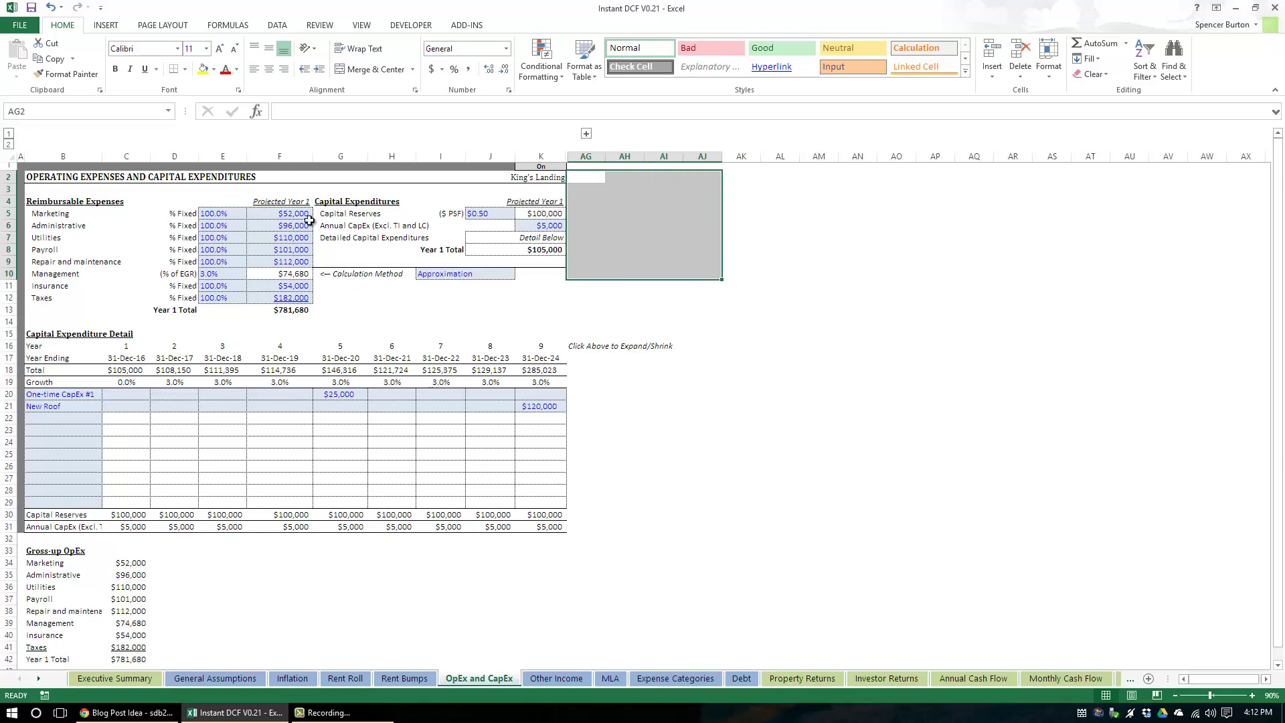
drag(817, 176, 909, 288)
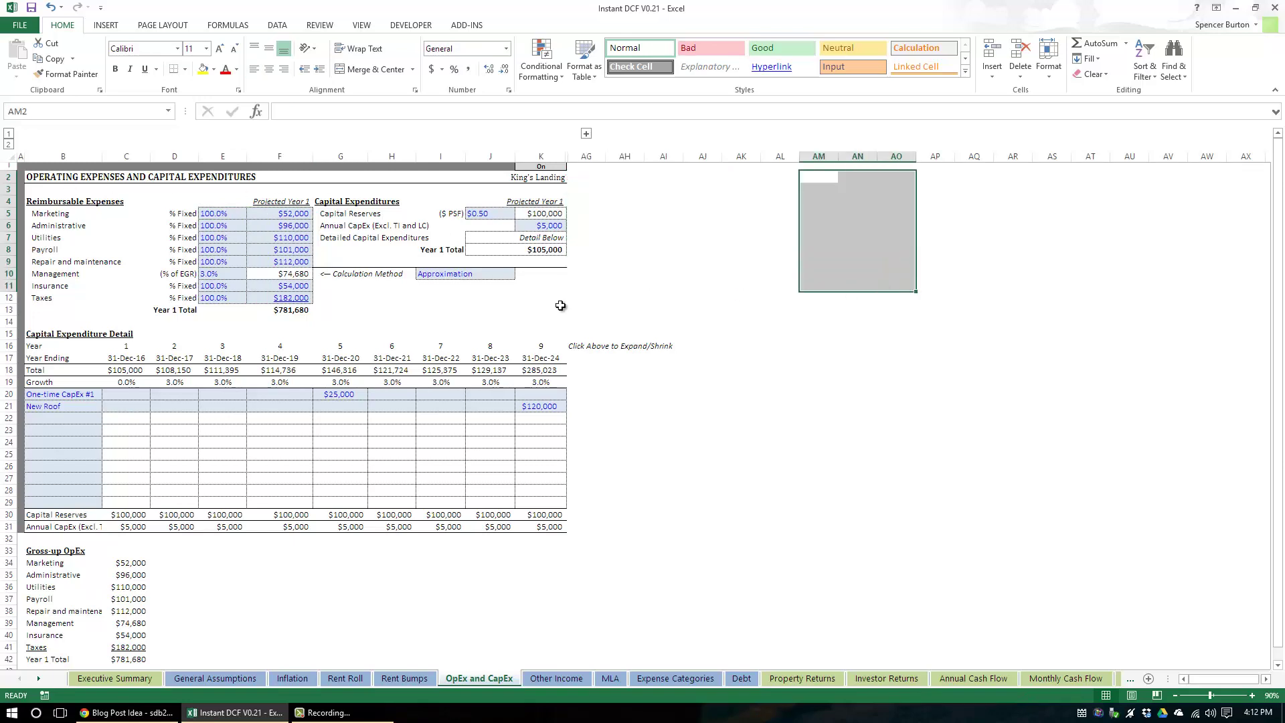
drag(288, 214, 289, 287)
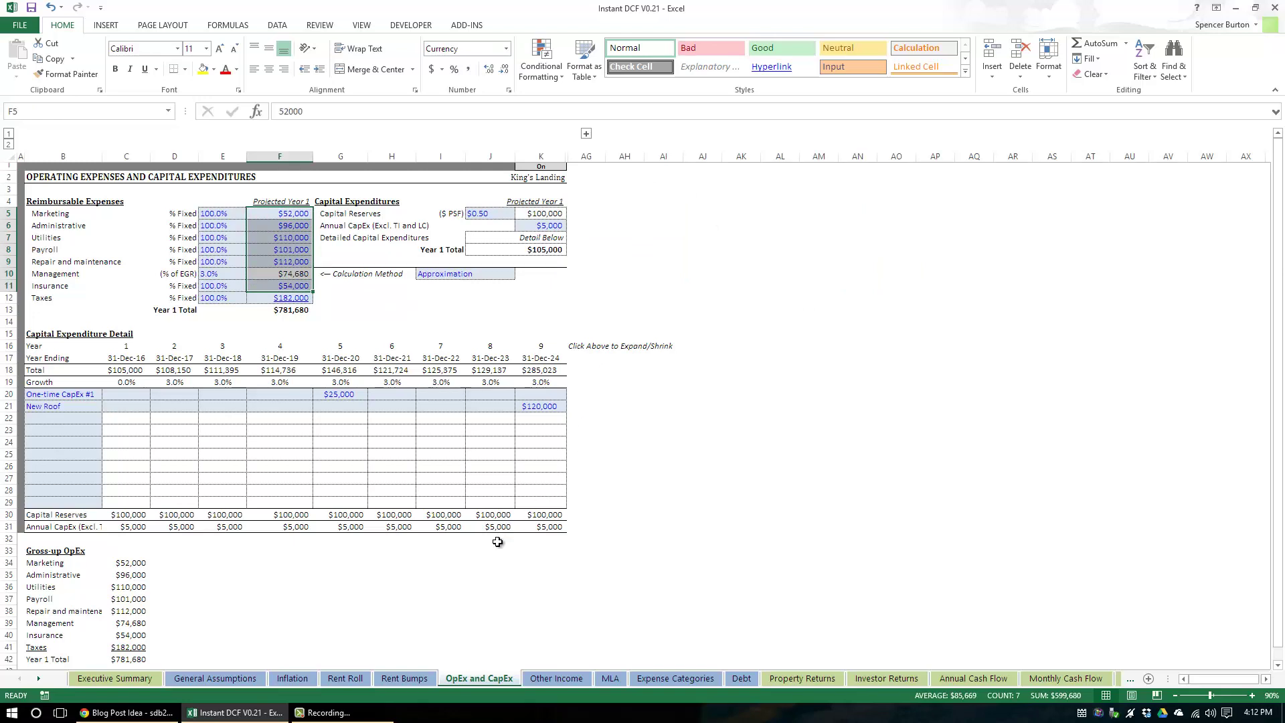
Step: Open the Raw Data sheet and select empty cell V2 right of the Loan Amount Method list
click(420, 680)
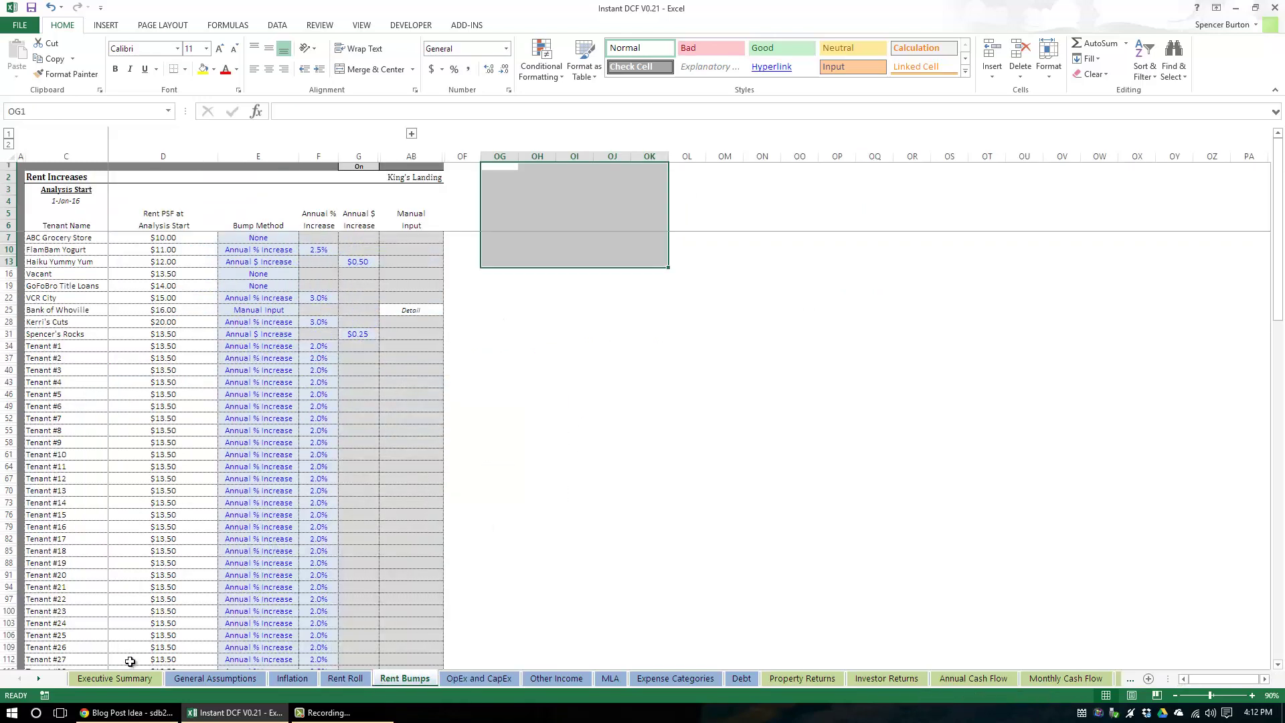
drag(42, 680, 42, 680)
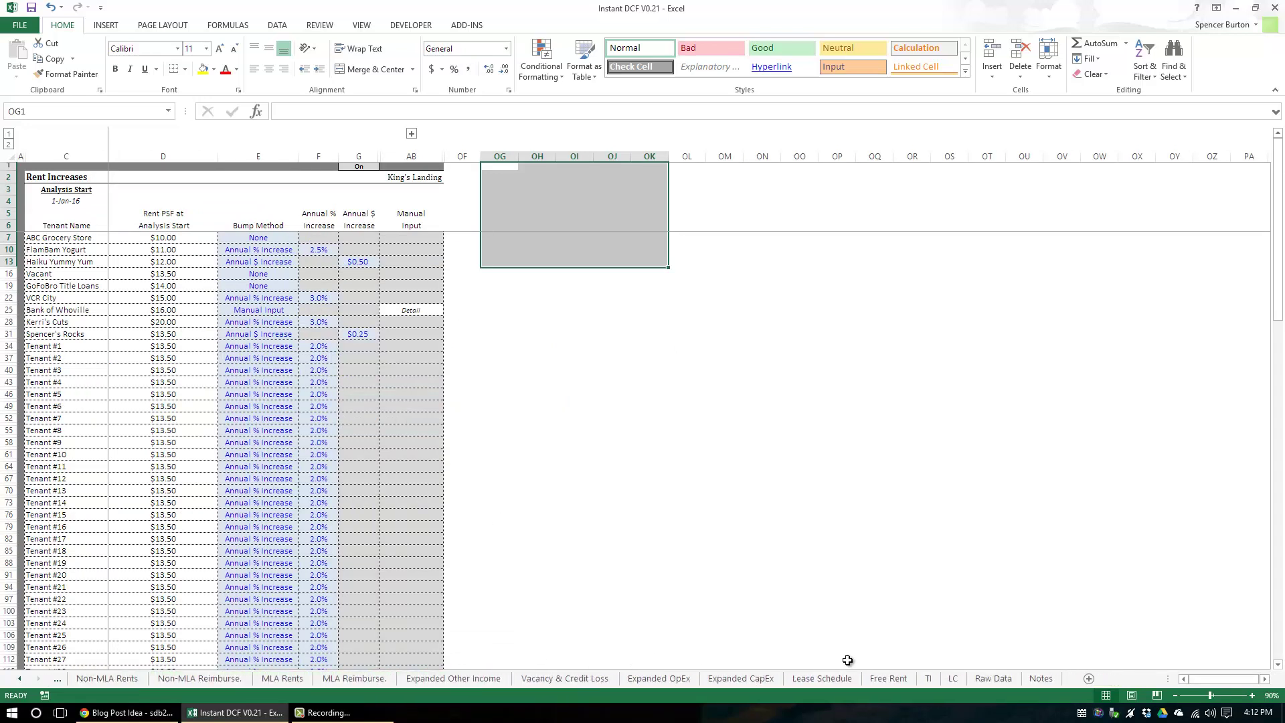
click(995, 678)
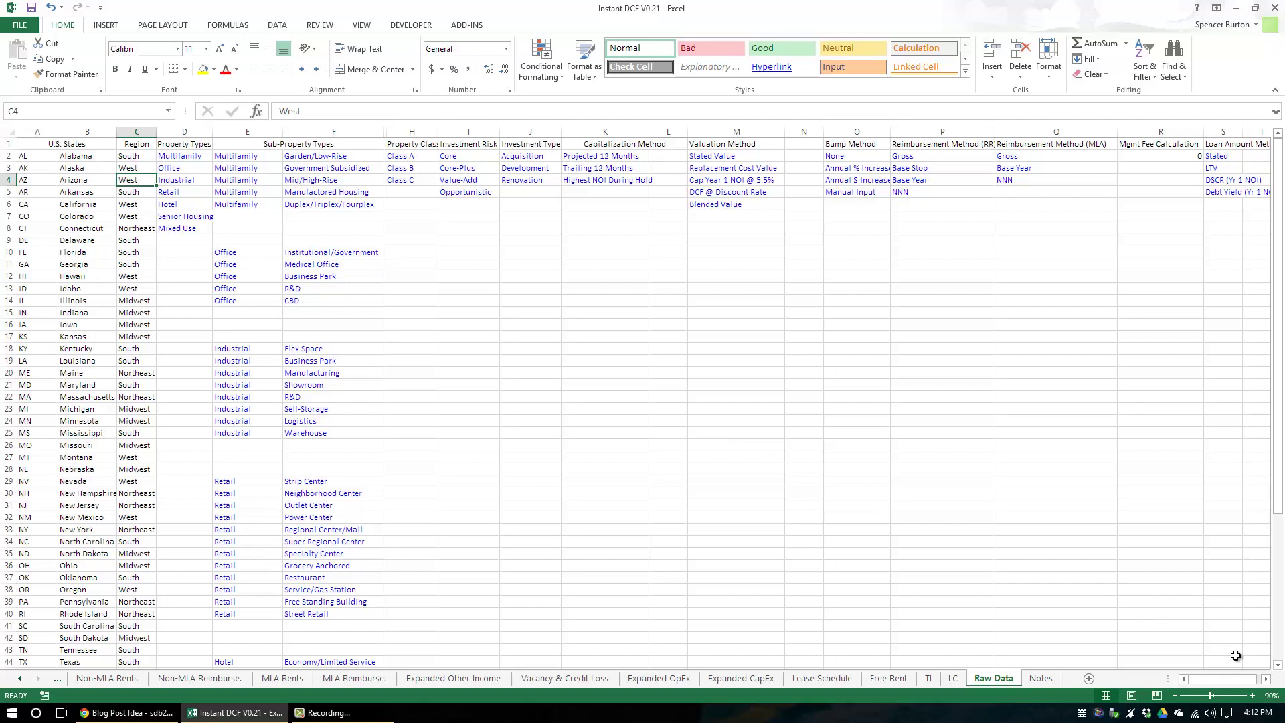
click(1266, 681)
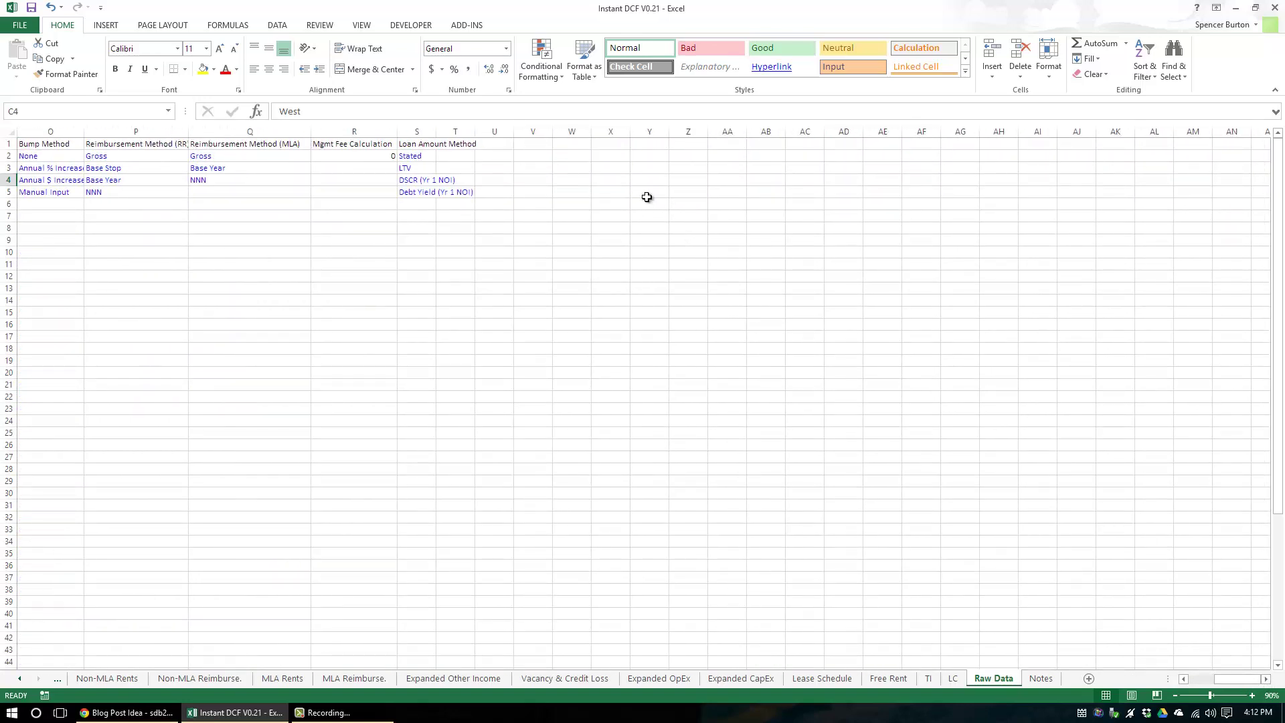
click(543, 158)
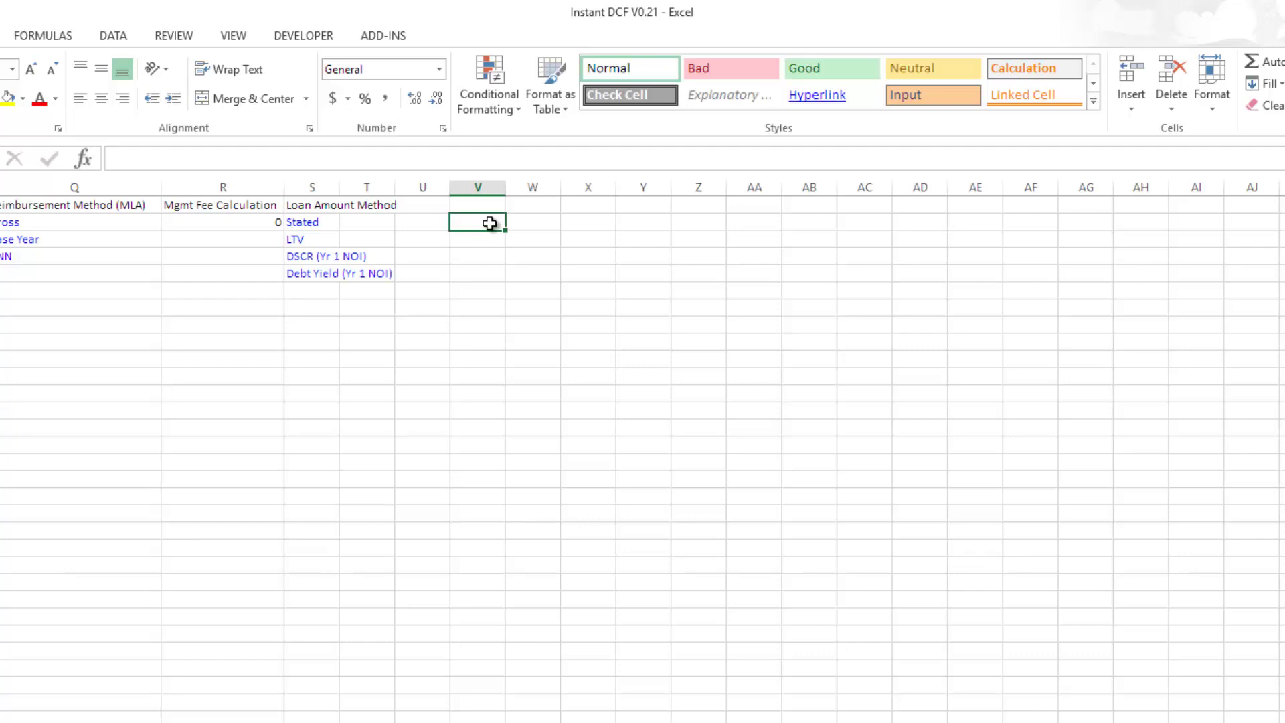
Step: Enter the Property Returns and Risk Metrics headings in column V
text(Pr)
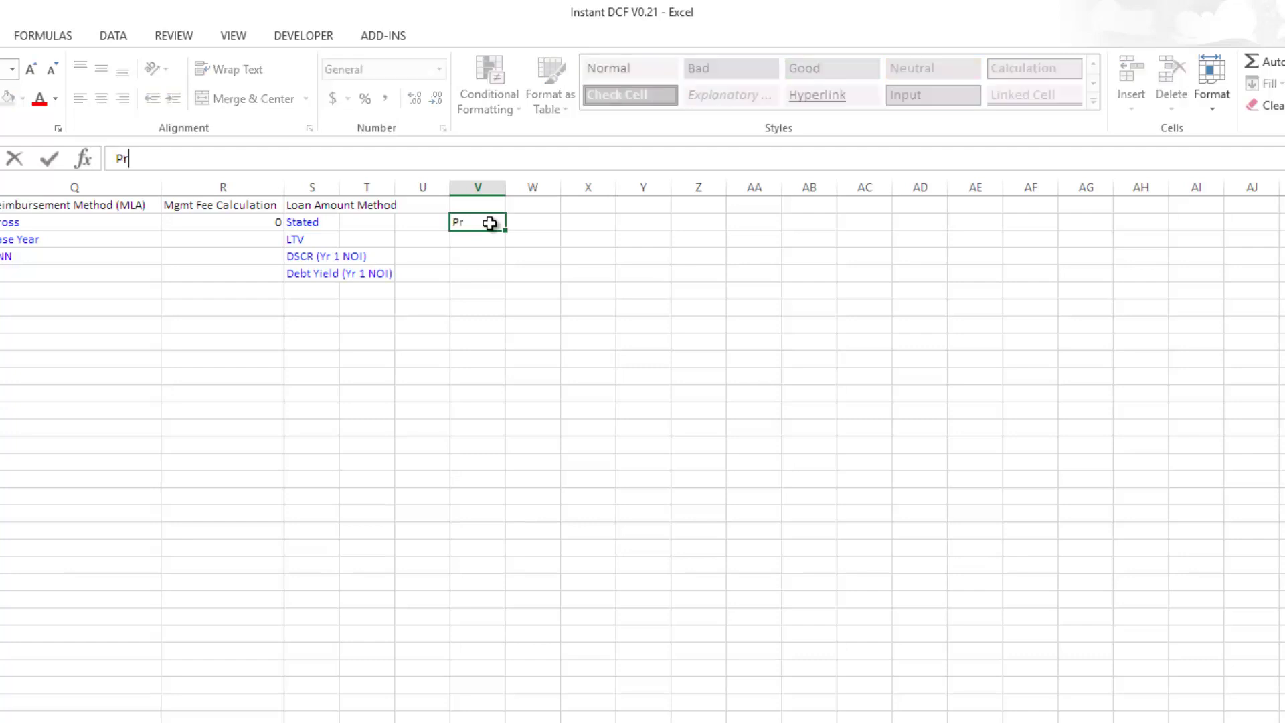
text(operty Returns)
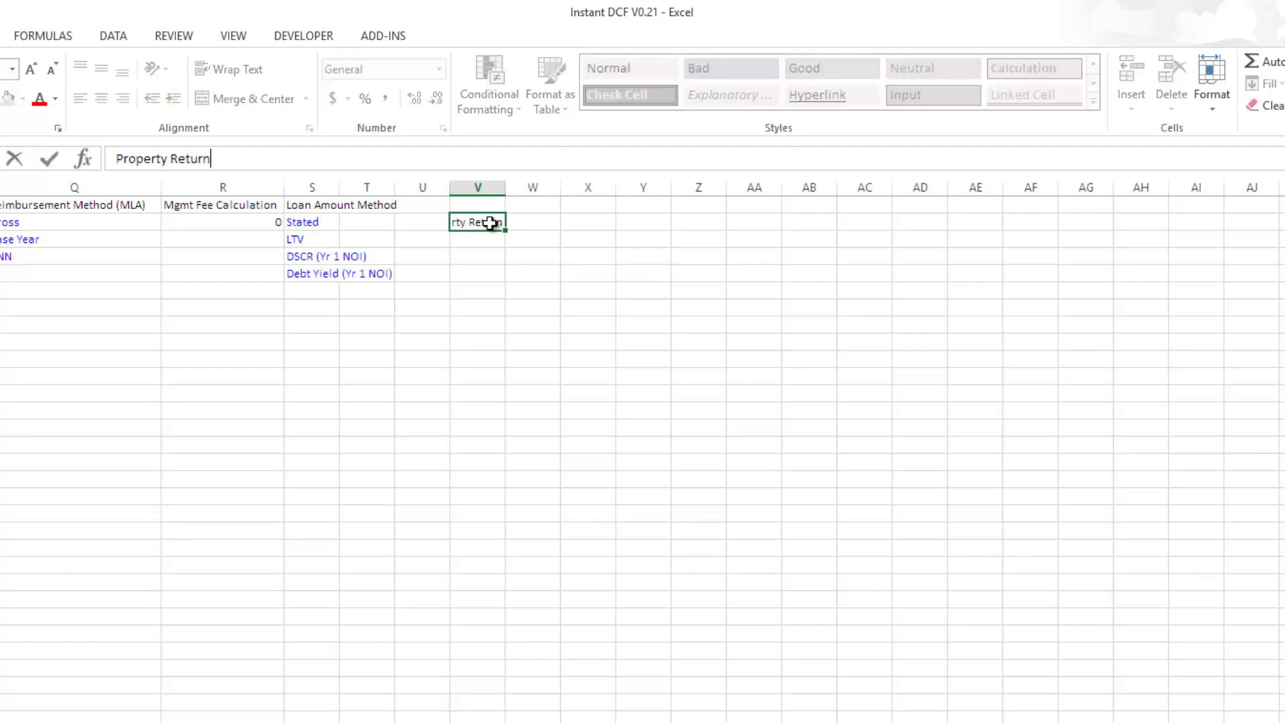
key(ctrl+Return)
key(Down)
key(Down)
key(Down)
key(Down)
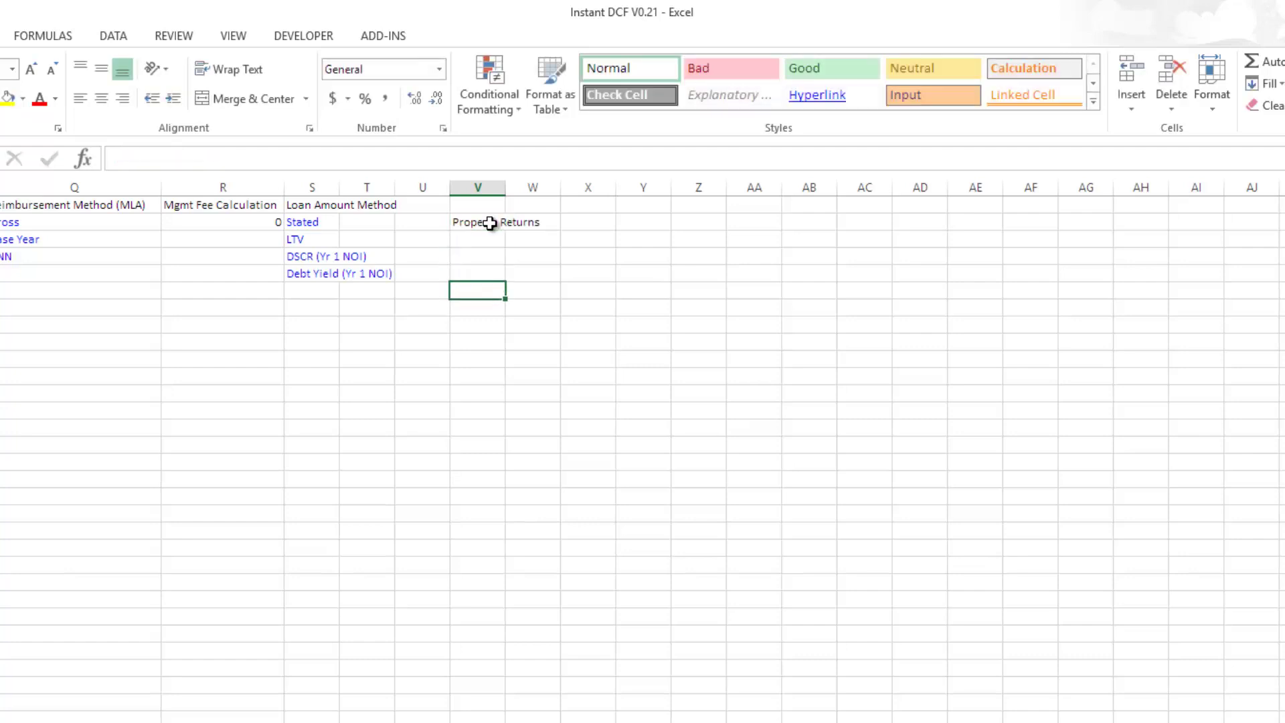
text(Risk Metrics)
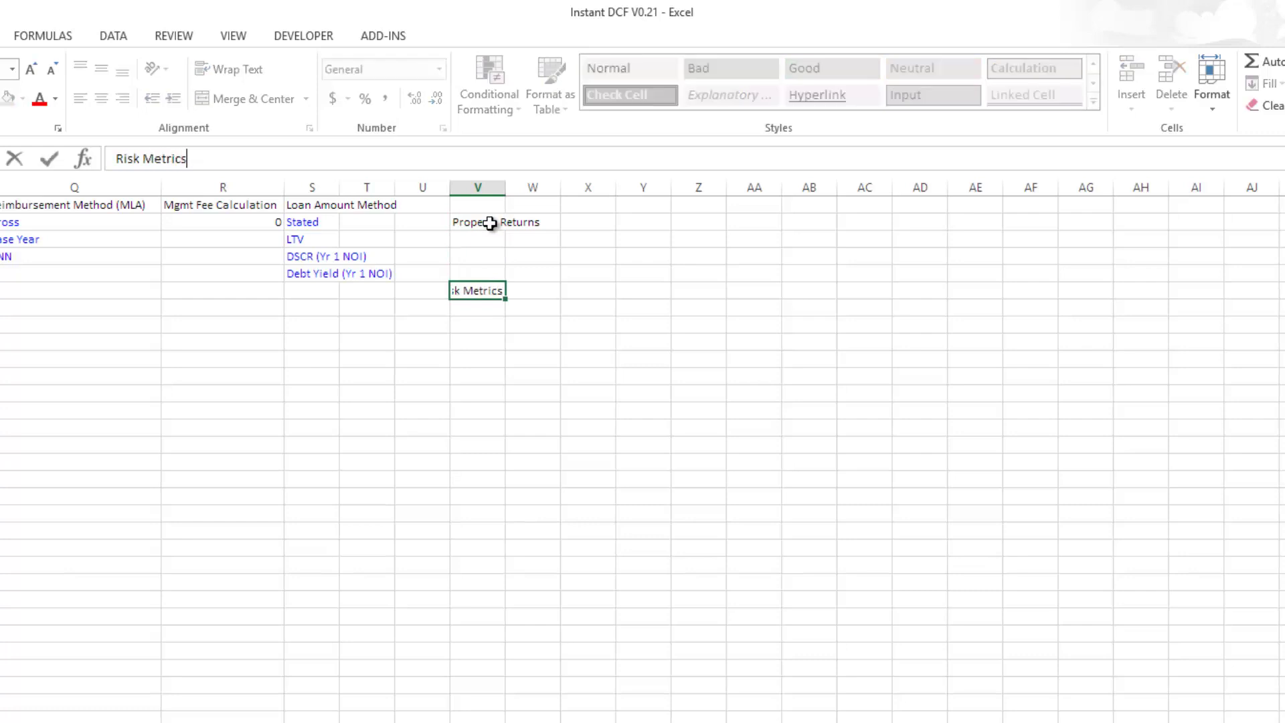
key(ctrl+Return)
key(Up)
key(Up)
key(Up)
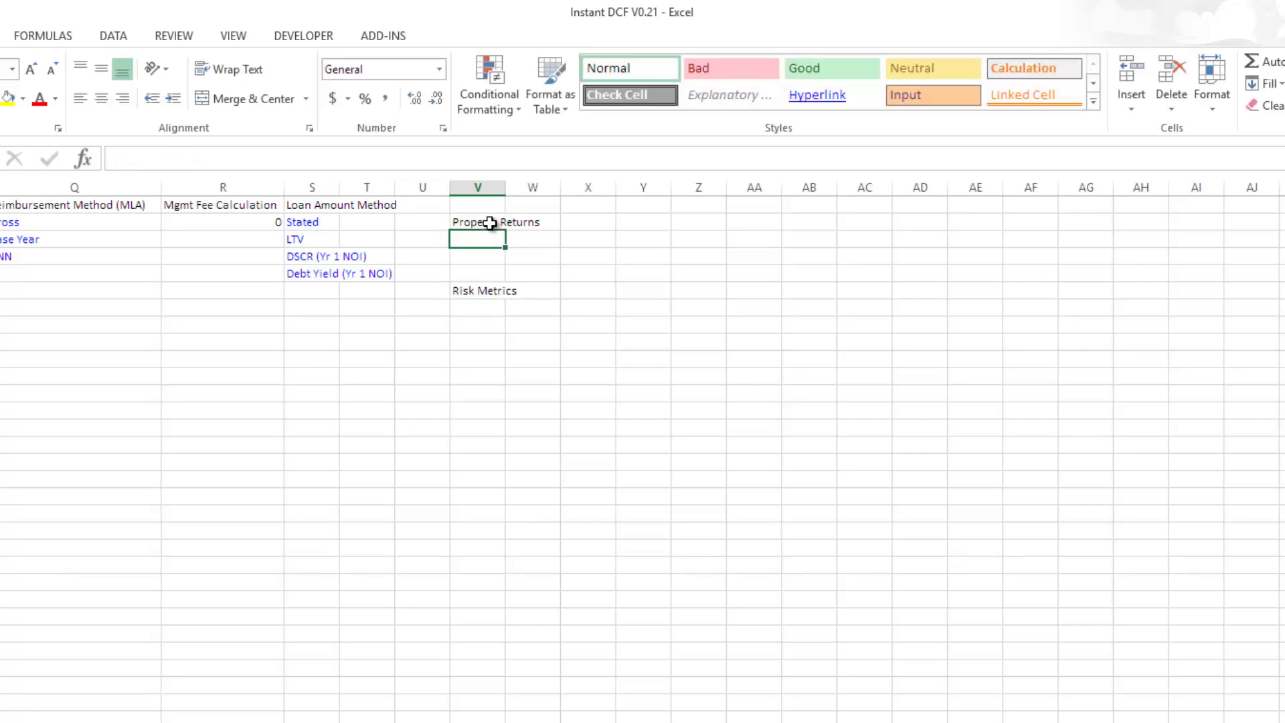
Step: List Unlevered IRR, Levered IRR and Equity Multiple beneath Property Returns
text(Unlevered R)
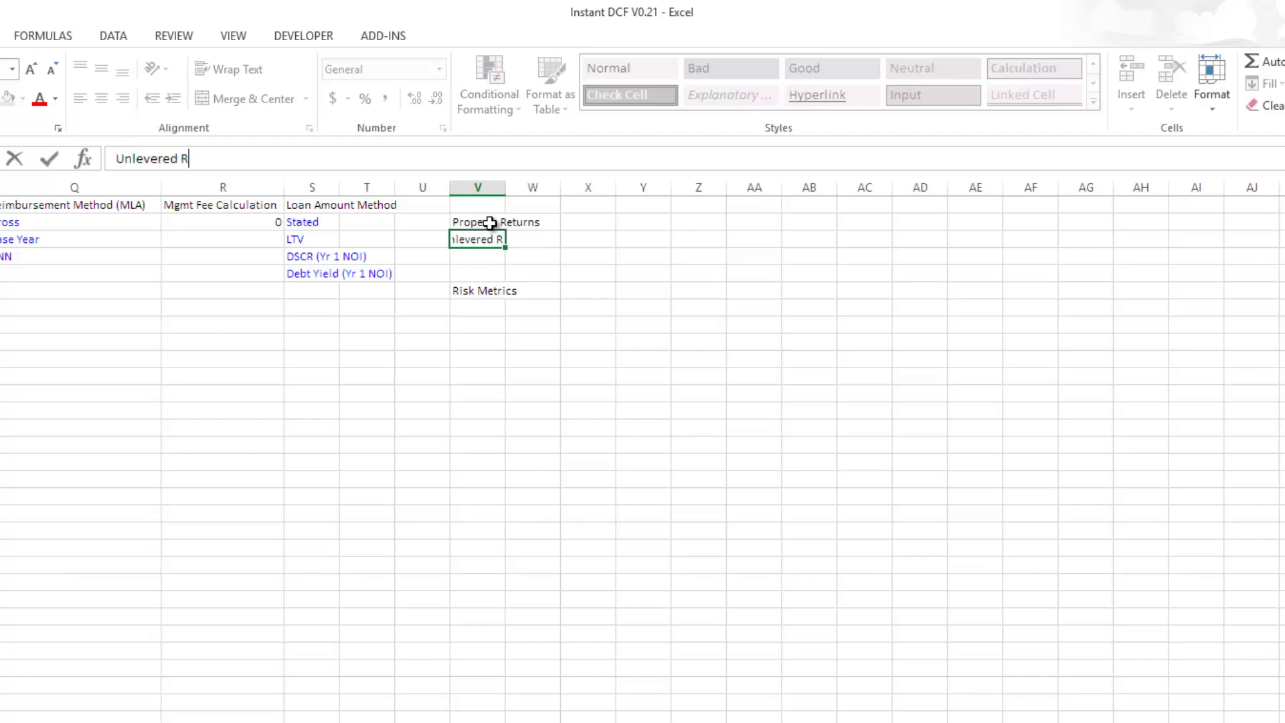
key(BackSpace)
text(IRR)
key(ctrl+Return)
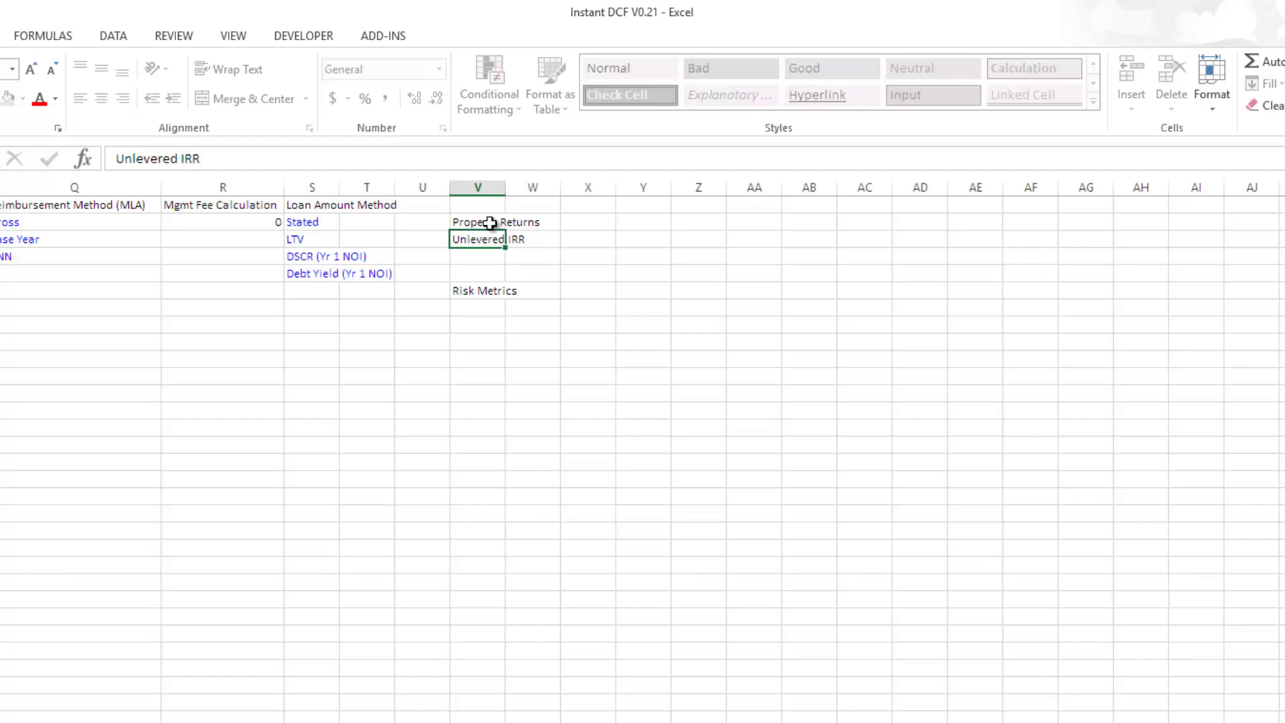
key(Down)
text(Levered IRR)
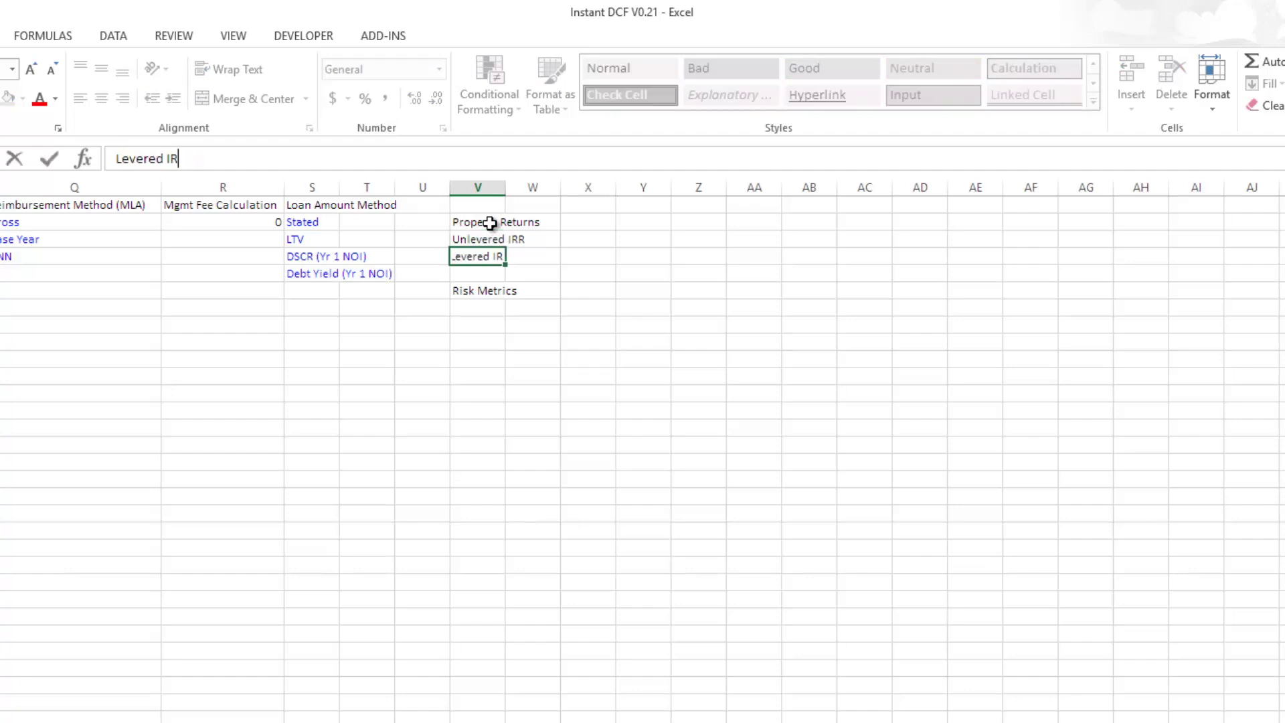
key(ctrl+Return)
key(Return)
text(Multip)
key(BackSpace)
key(BackSpace)
key(BackSpace)
key(BackSpace)
key(BackSpace)
key(BackSpace)
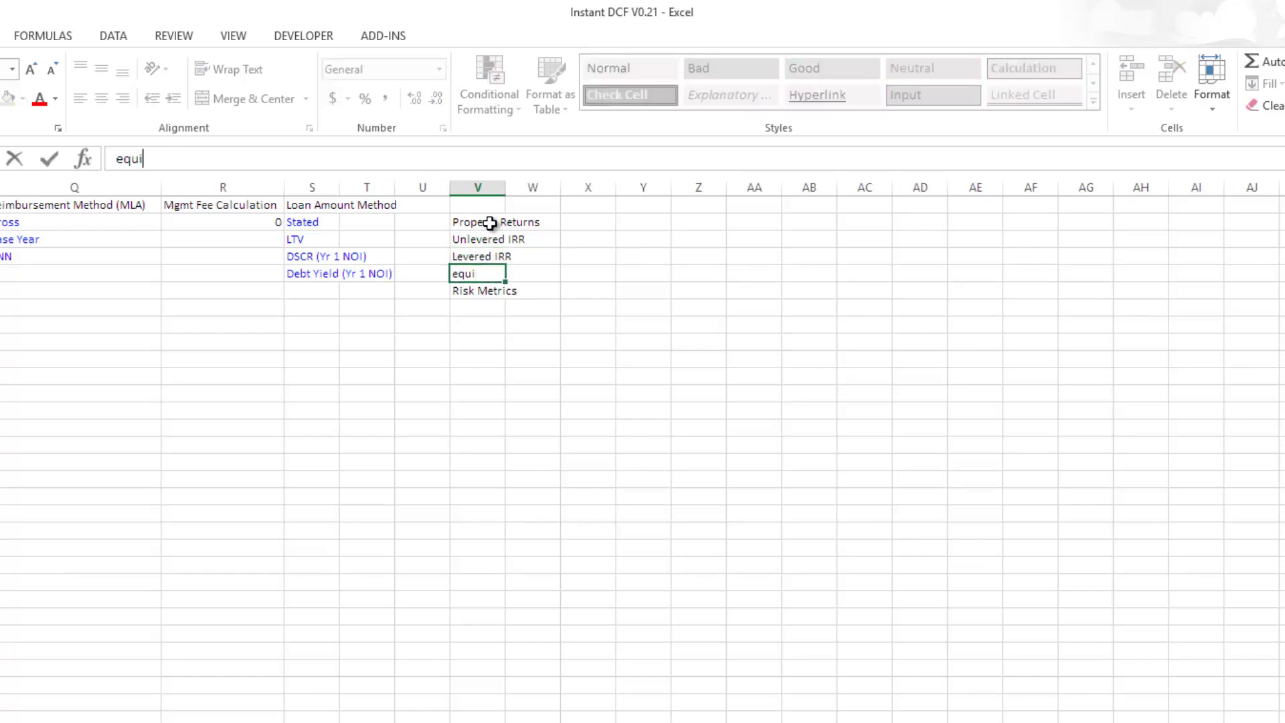
text(Equity Multiple)
key(ctrl+Return)
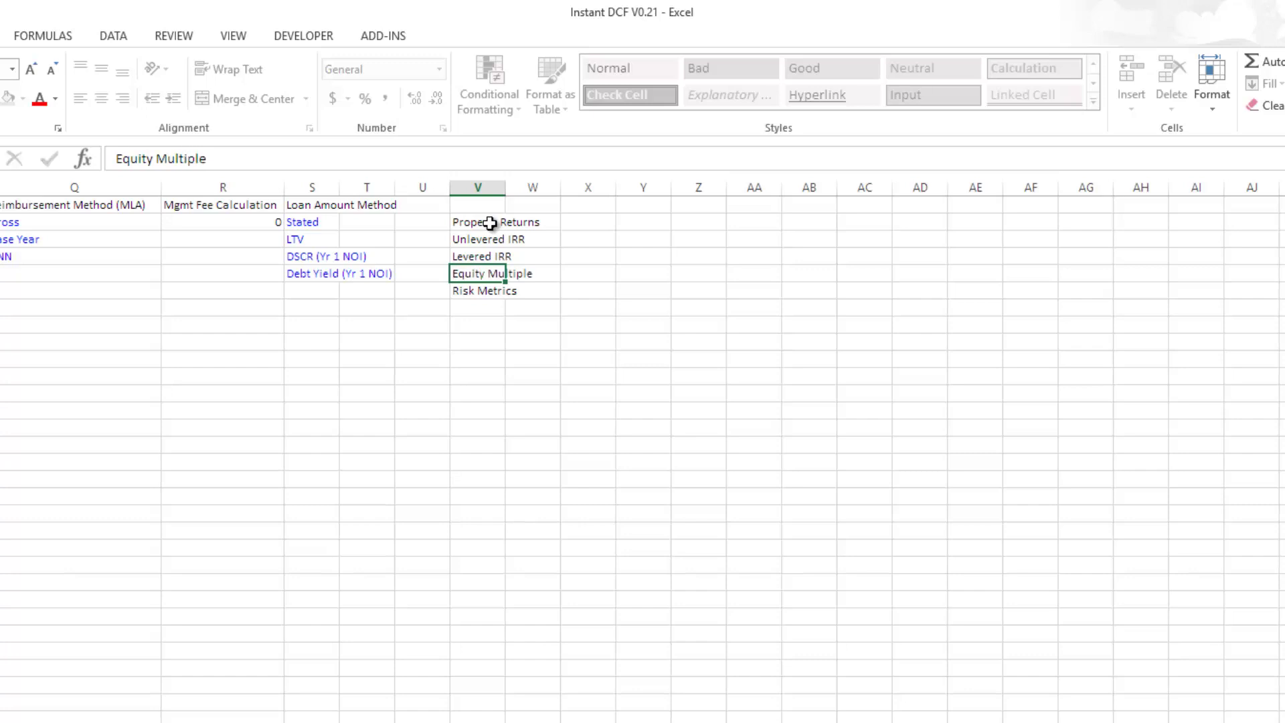
Step: Move the Risk Metrics heading down one row to V7 and start its list with DSCR
key(Down)
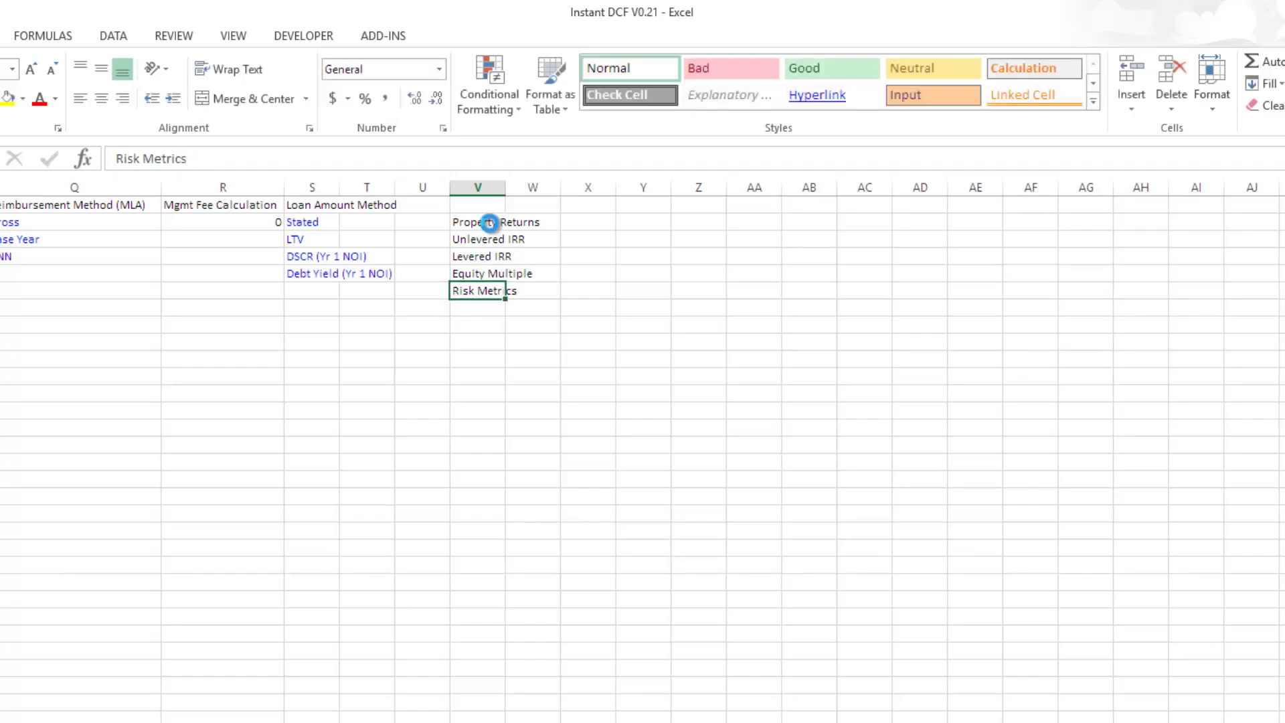
key(Down)
key(Up)
key(ctrl+x)
key(Down)
key(ctrl+v)
key(Down)
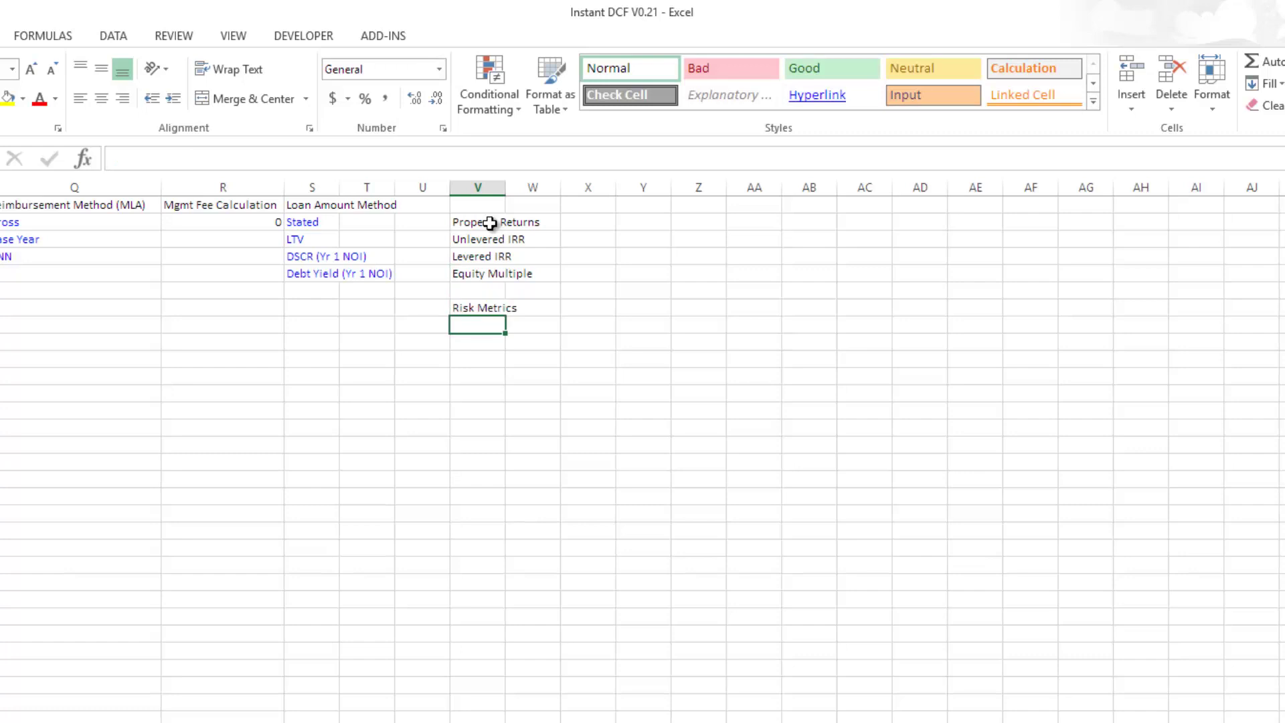
text(DSCR)
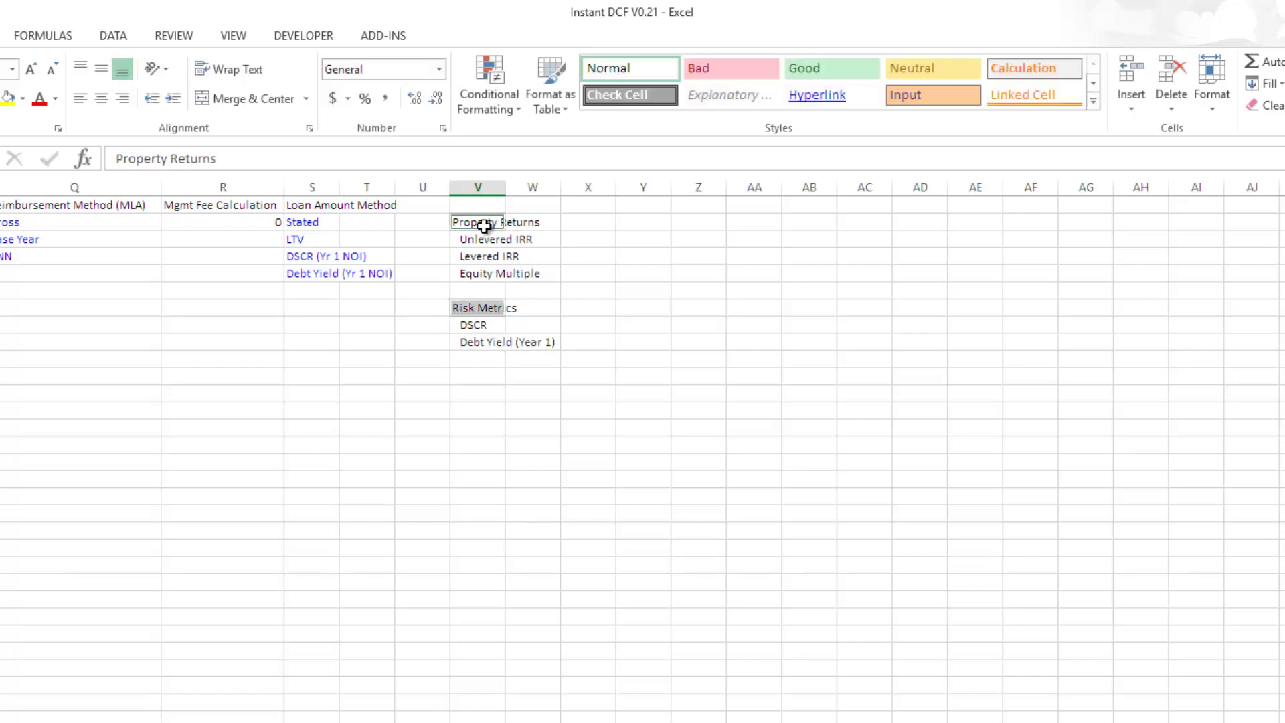
Step: Bold the Property Returns and Risk Metrics headings, then move into the value column beside the labels
key(ctrl+b)
key(Right)
key(Down)
key(Right)
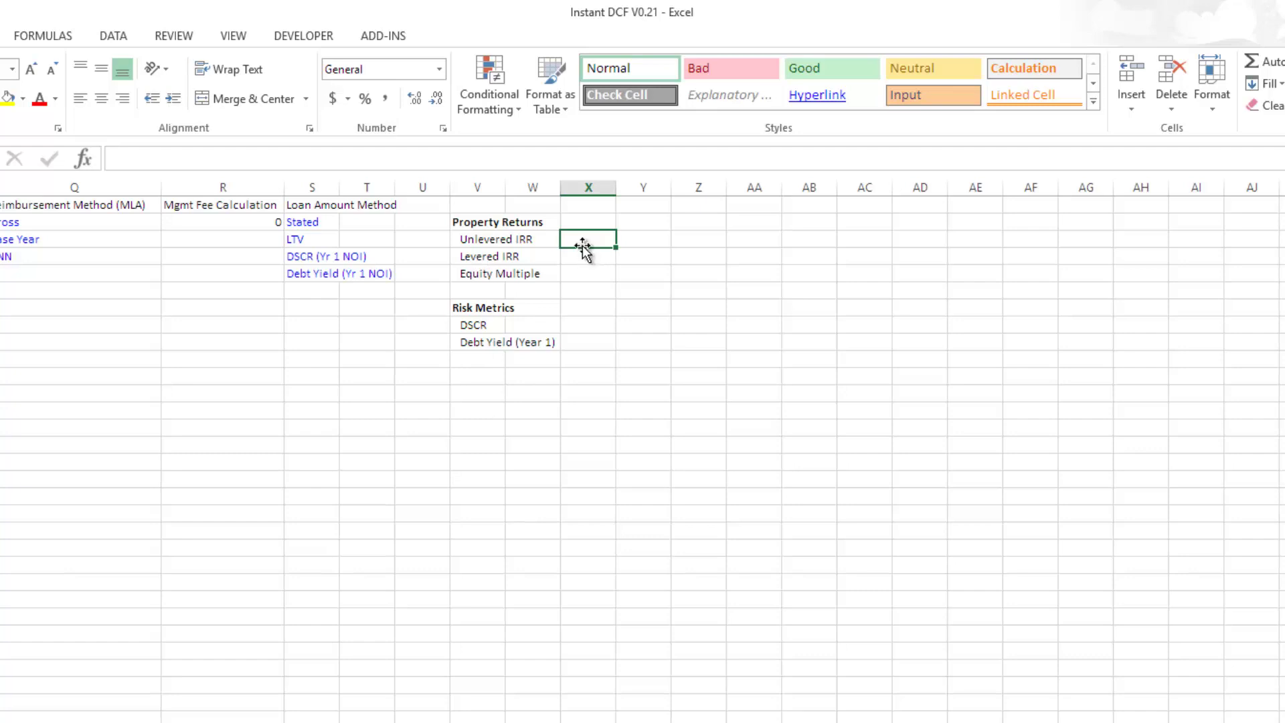
Step: Link Unlevered IRR to ='Property Returns'!E31, showing 6.50%
text(=)
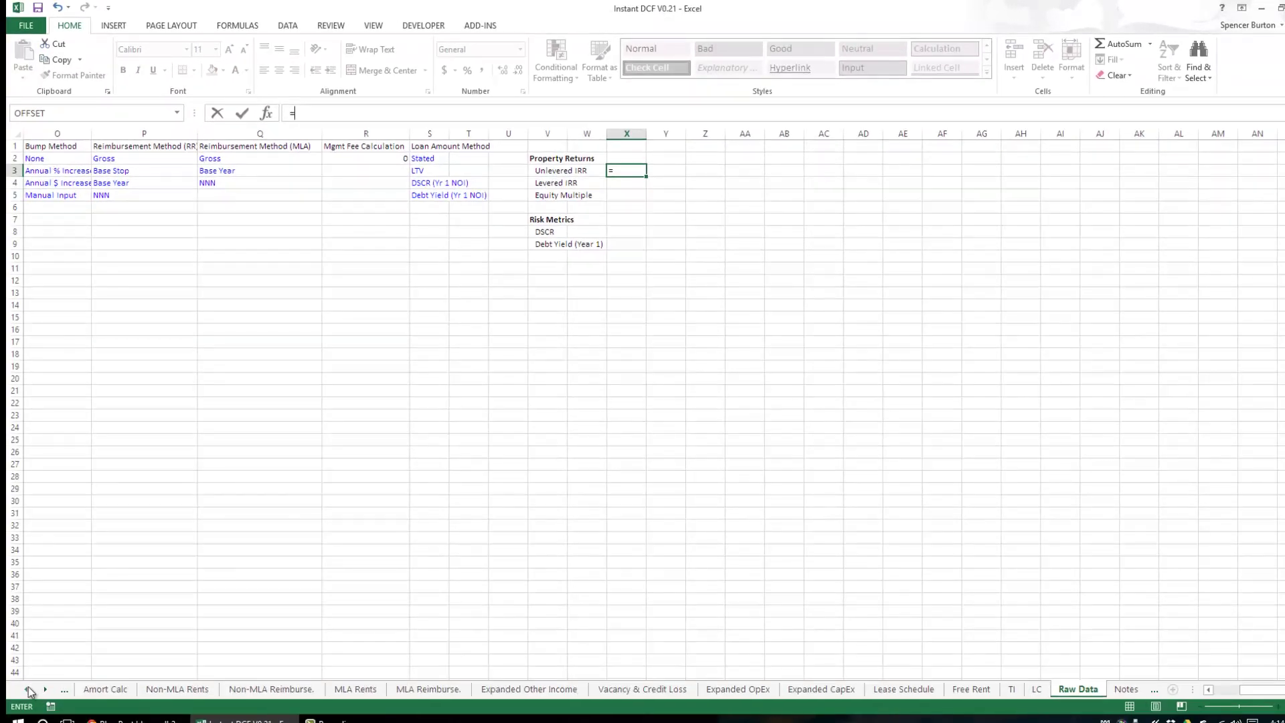
click(0, 722)
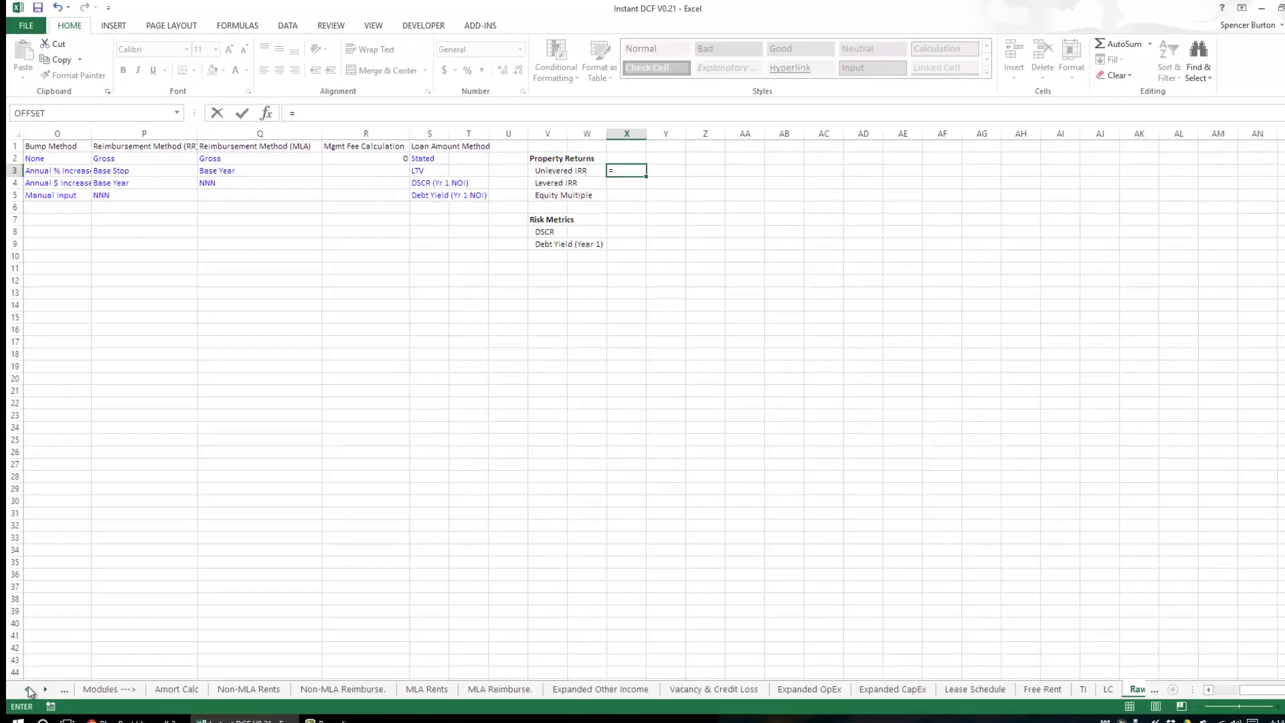
click(28, 691)
click(28, 691)
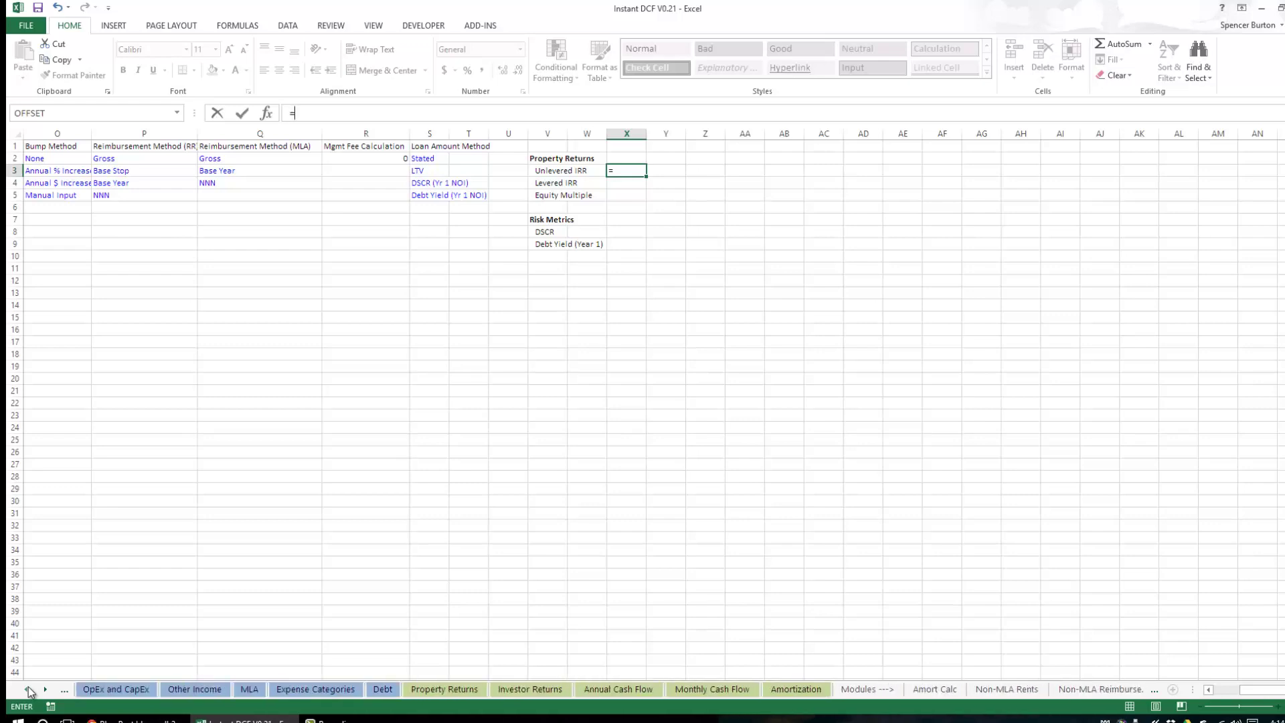
click(426, 691)
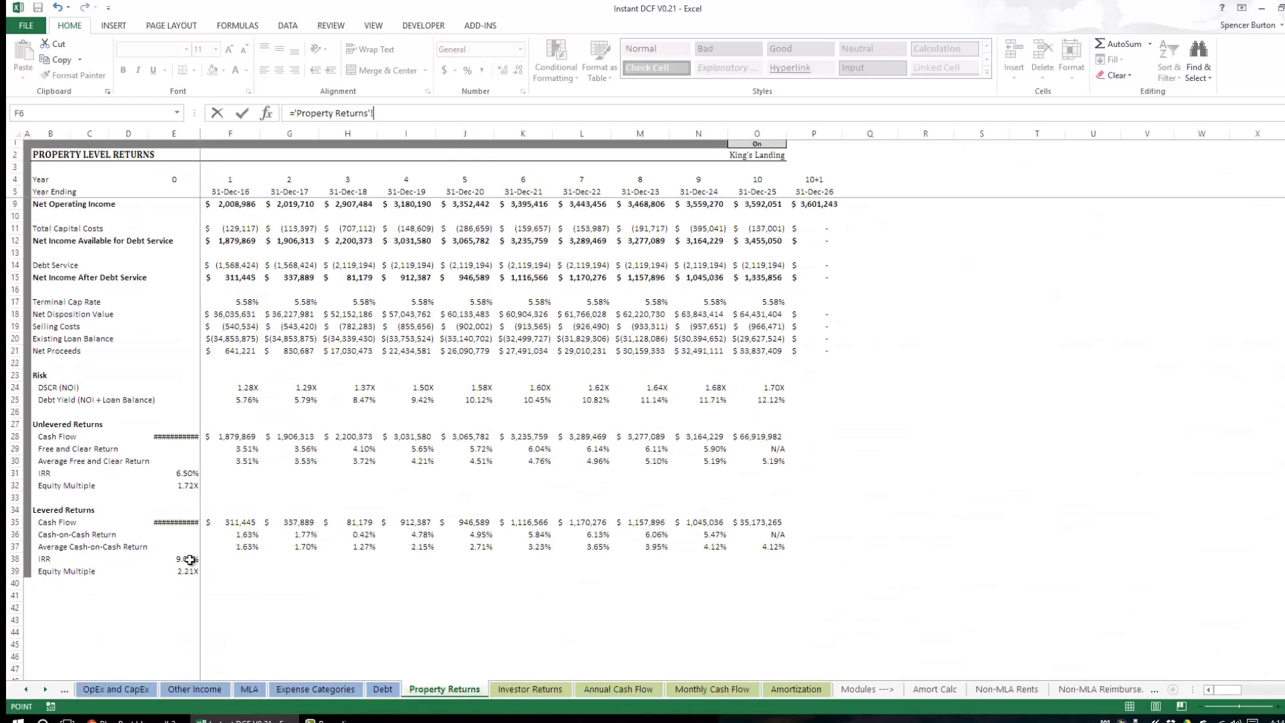
click(188, 475)
key(Return)
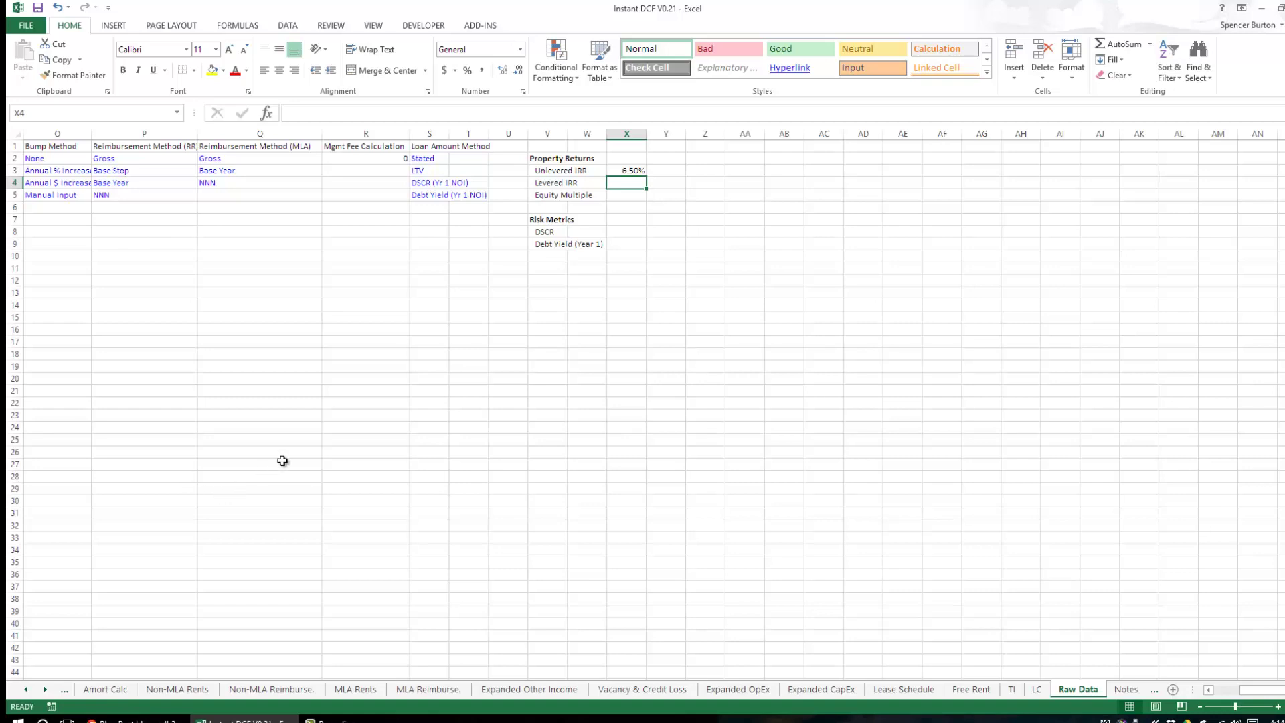
Step: Link Levered IRR to Property Returns E38 (9.01%) and paste the formula into Equity Multiple
click(26, 689)
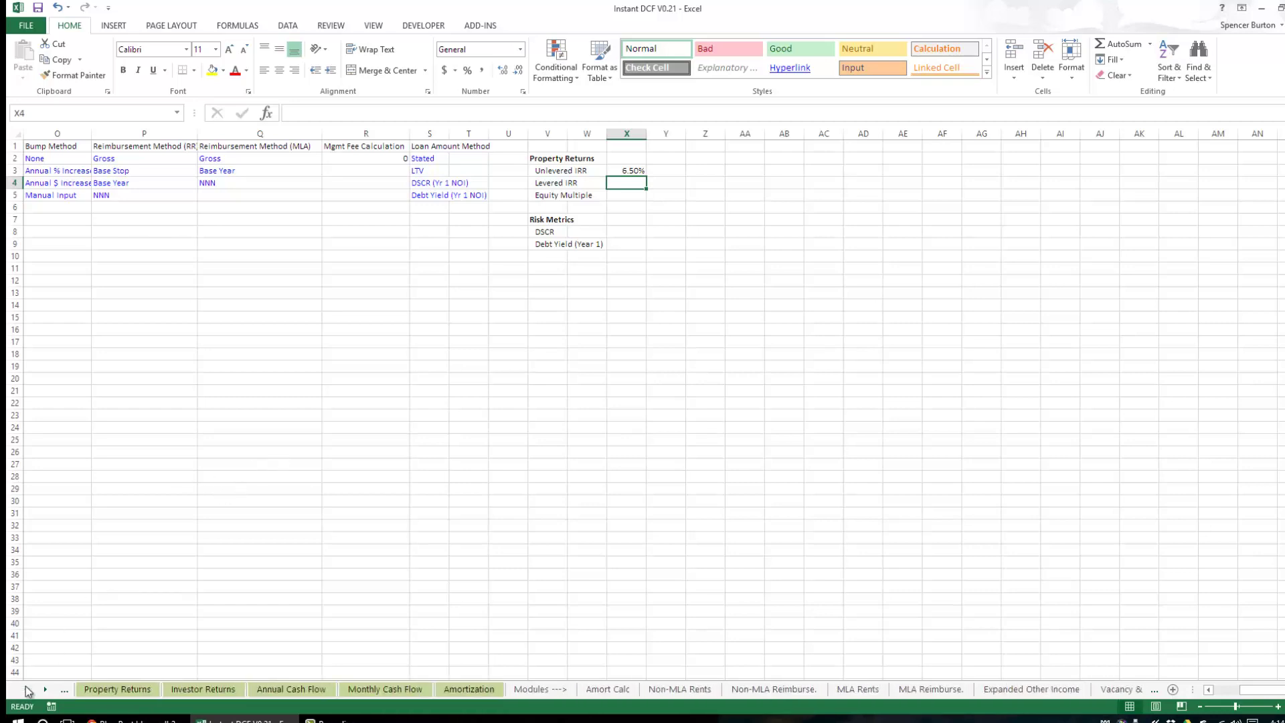
click(164, 689)
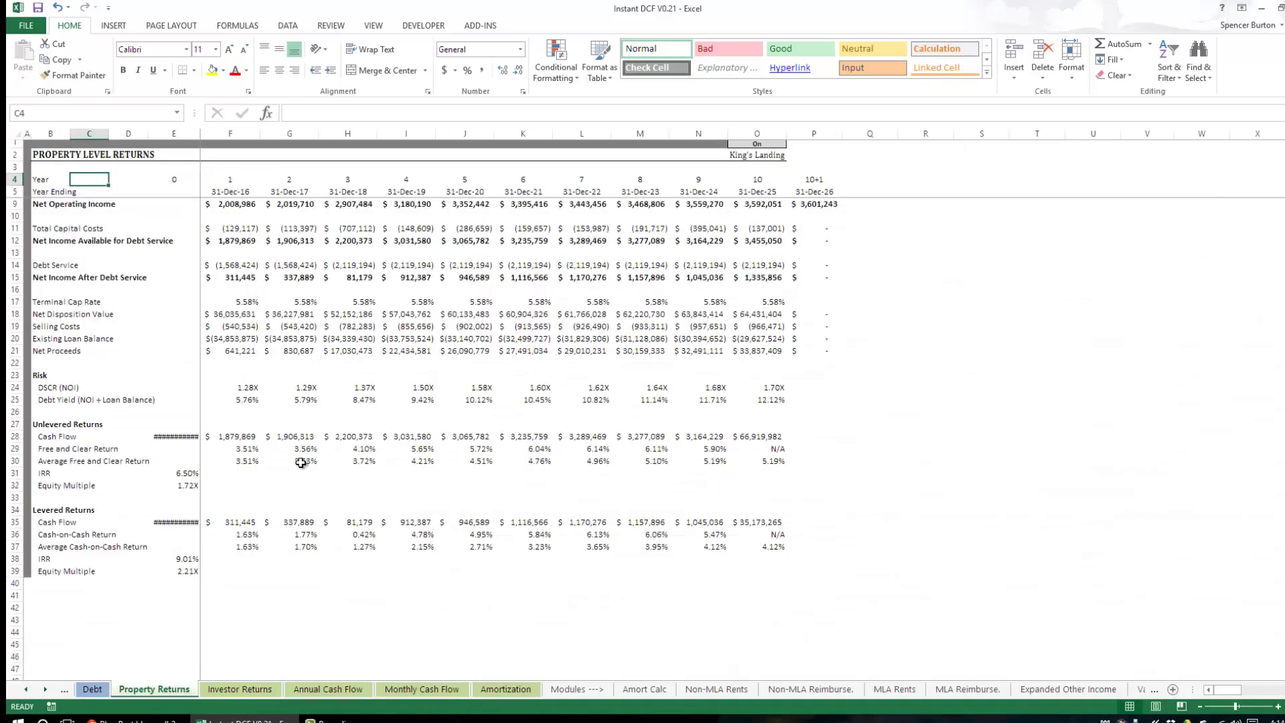
click(185, 558)
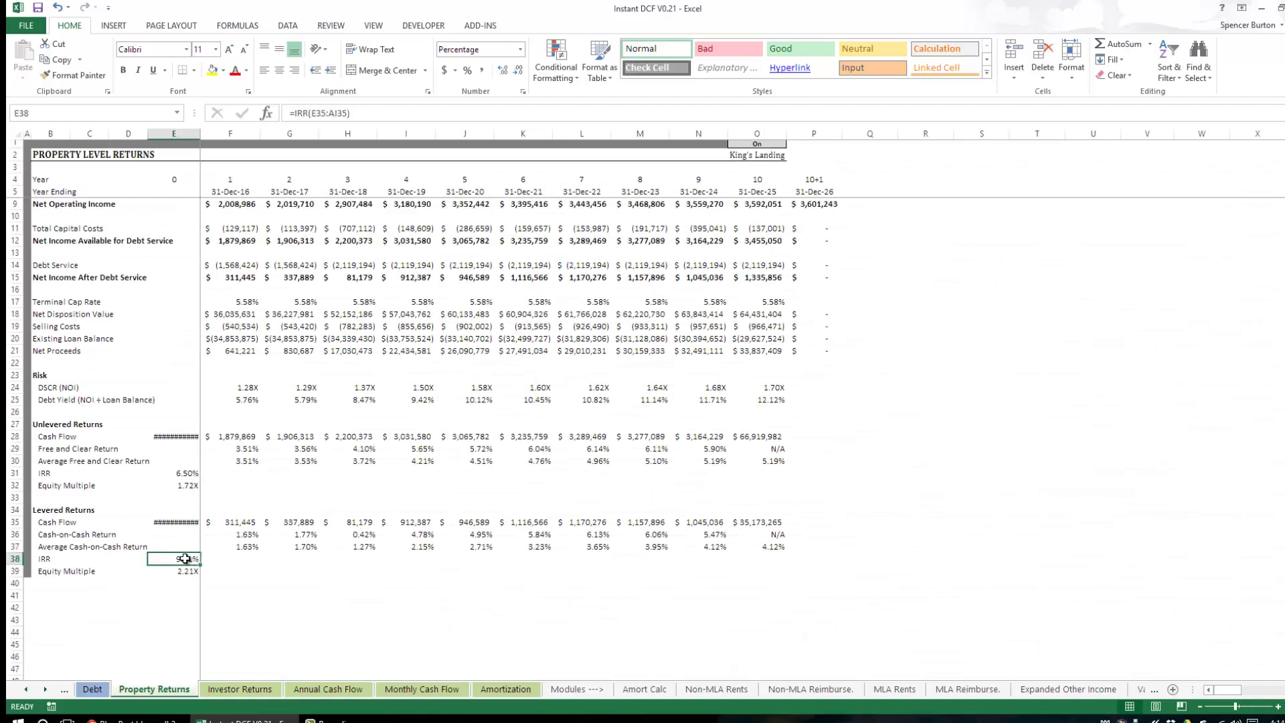
key(Down)
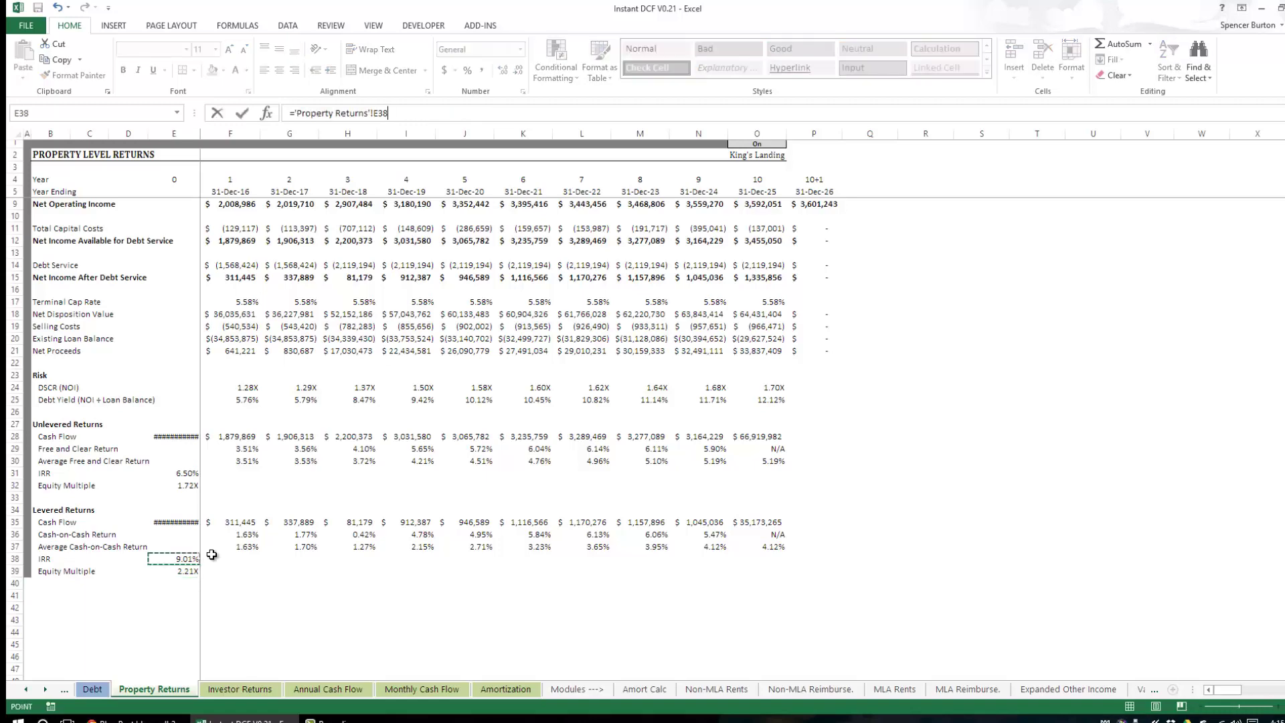
key(Return)
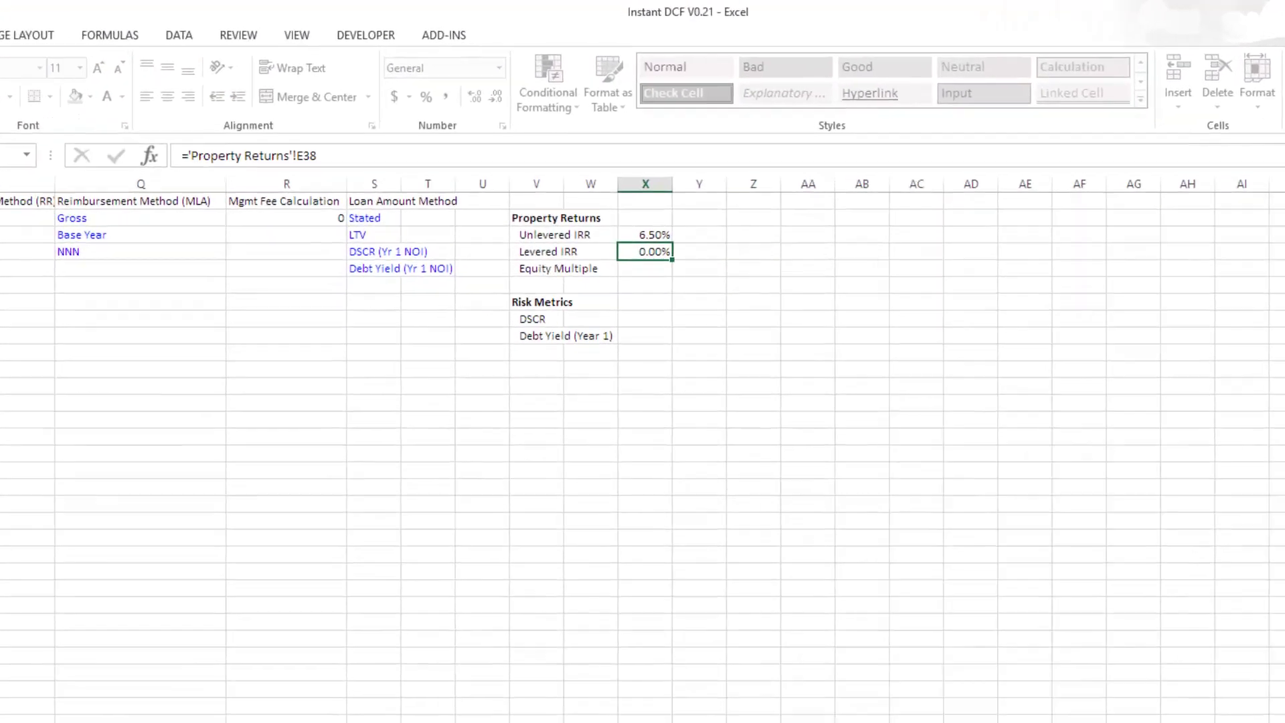
click(655, 291)
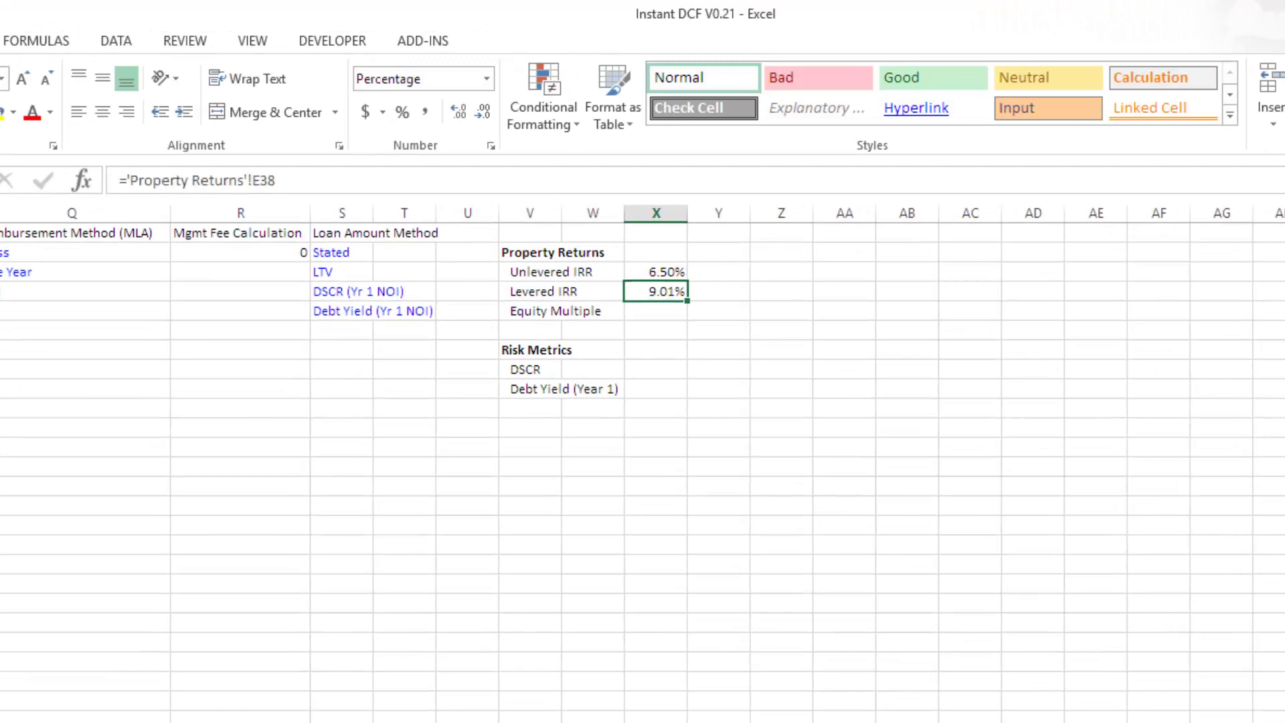
key(ctrl+c)
click(655, 310)
key(alt+h)
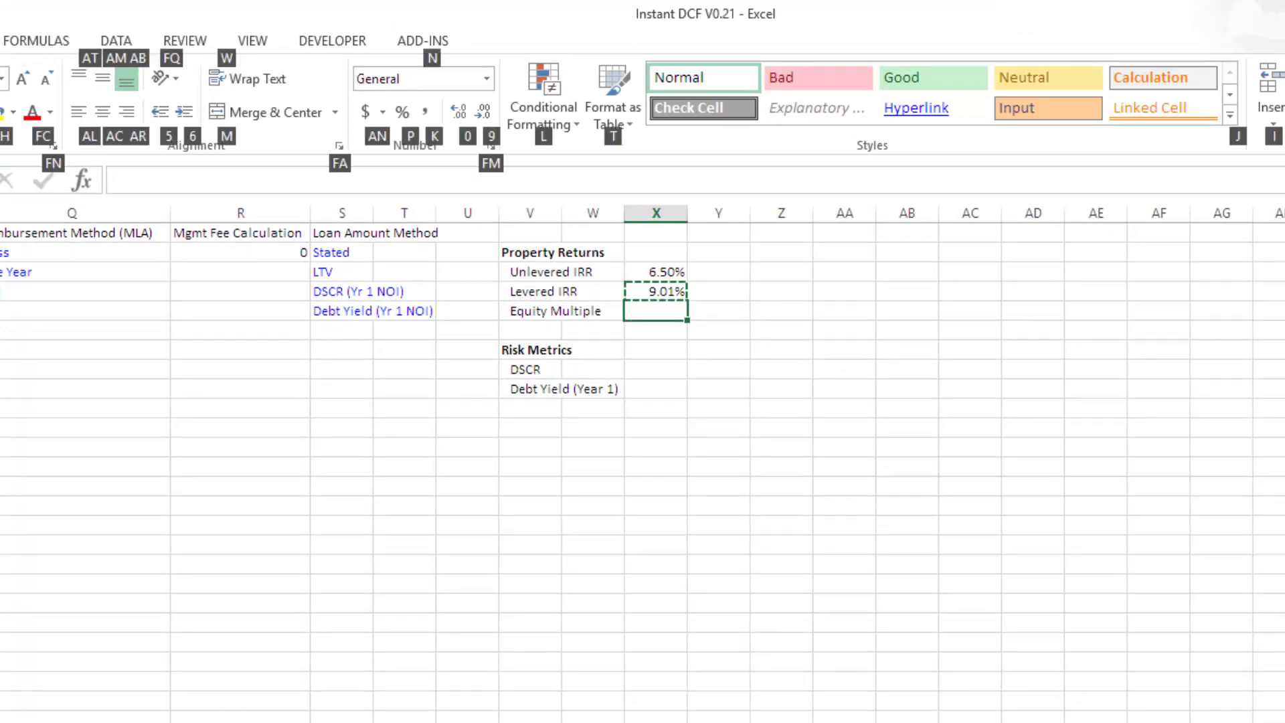
key(v)
key(f)
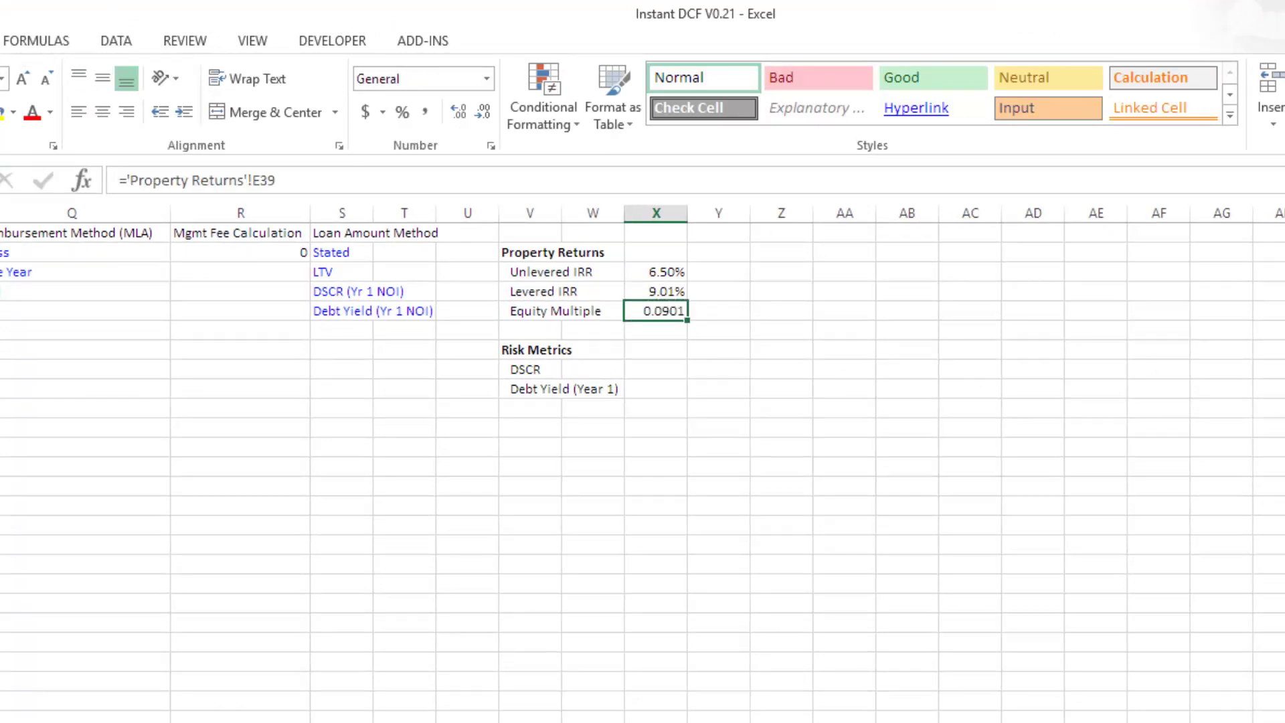
Step: Format Equity Multiple with the custom number format 0.00"X" so it reads 2.21X
key(ctrl+1)
click(775, 281)
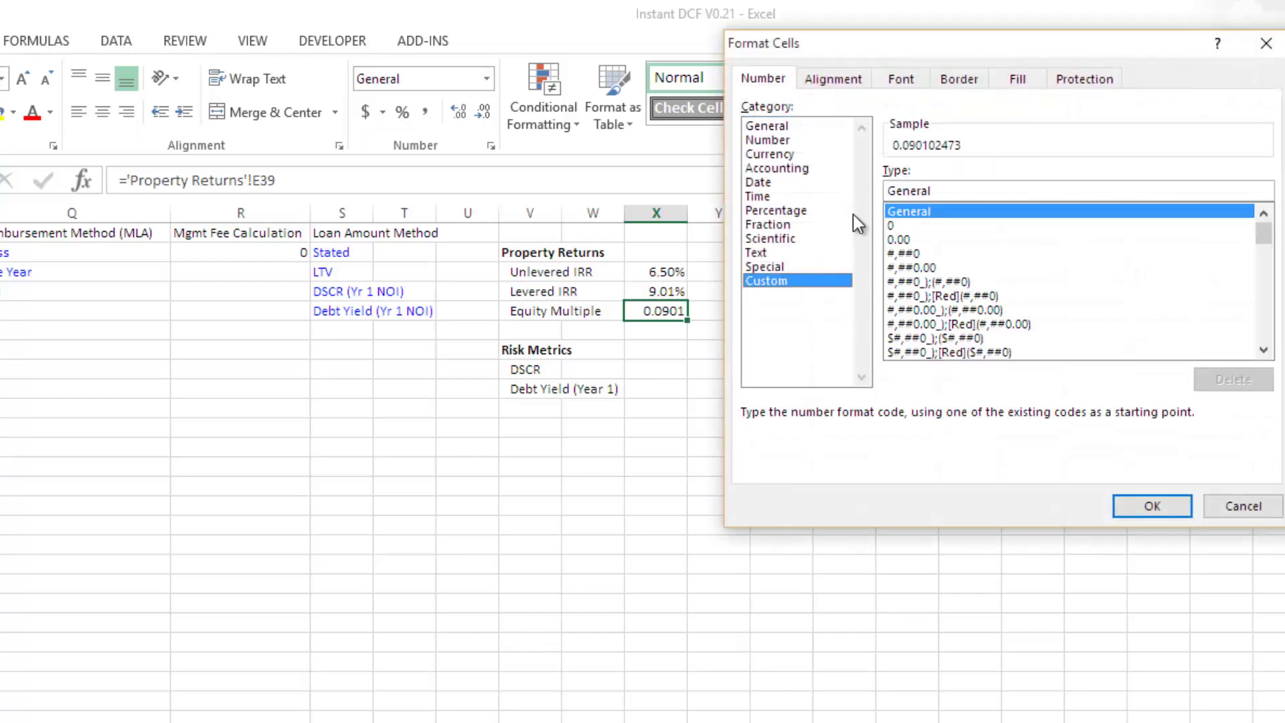
drag(949, 189, 864, 190)
text(0.00"X")
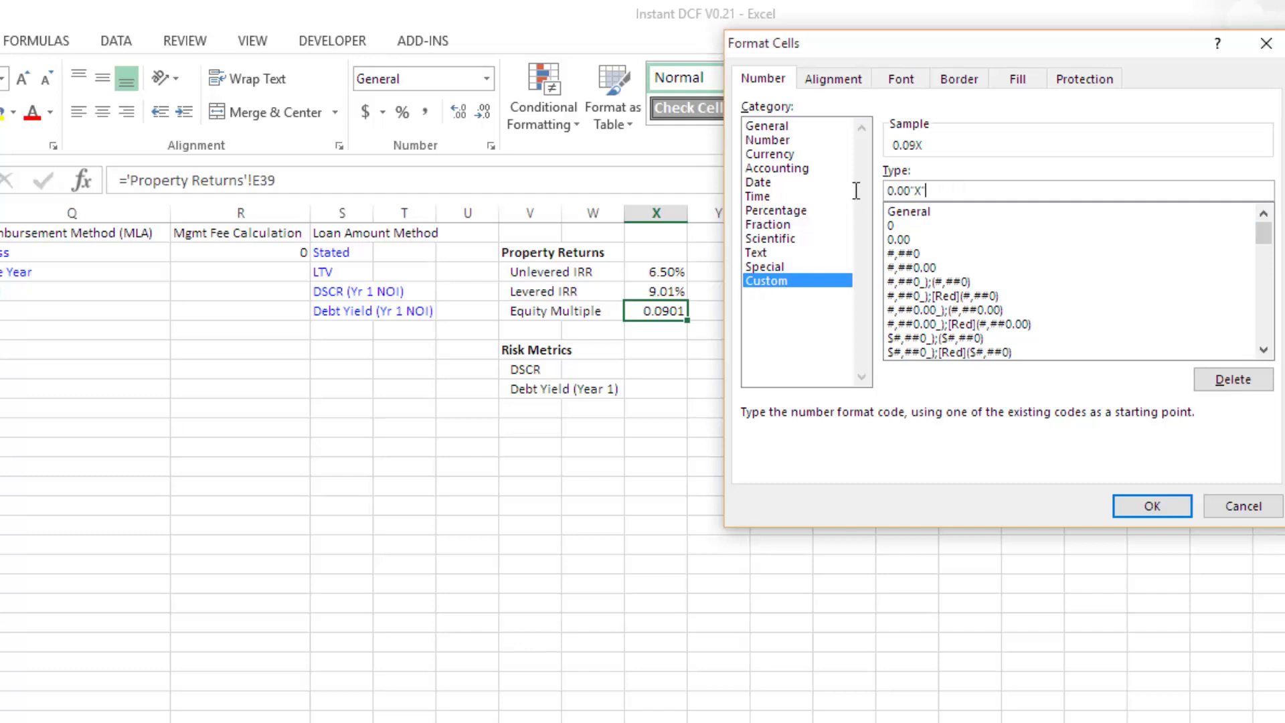
key(Return)
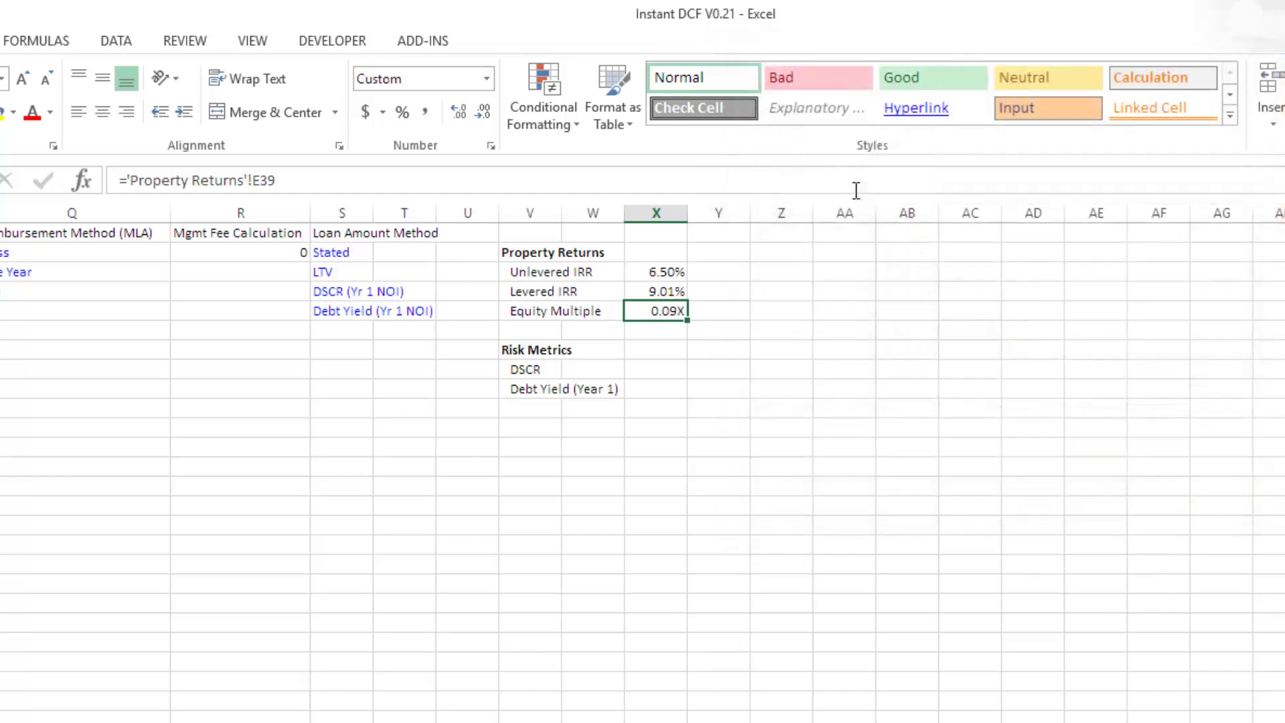
key(Down)
key(Up)
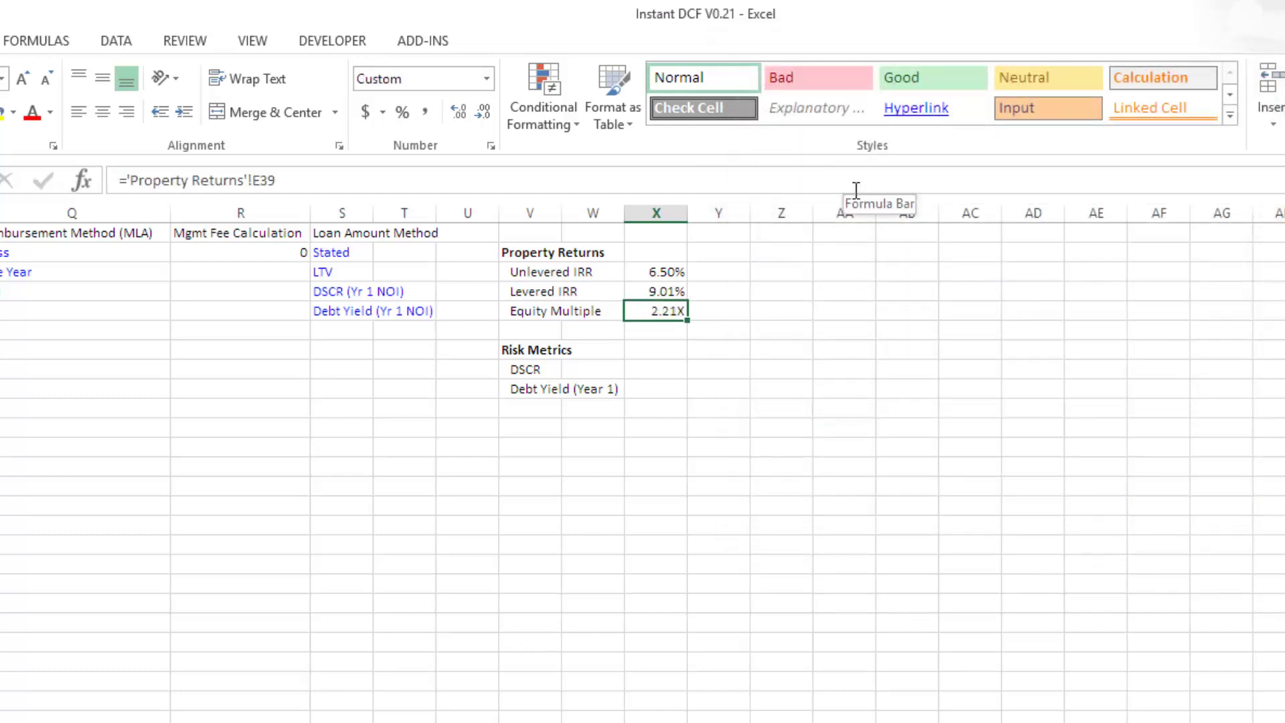
key(Down)
key(Down)
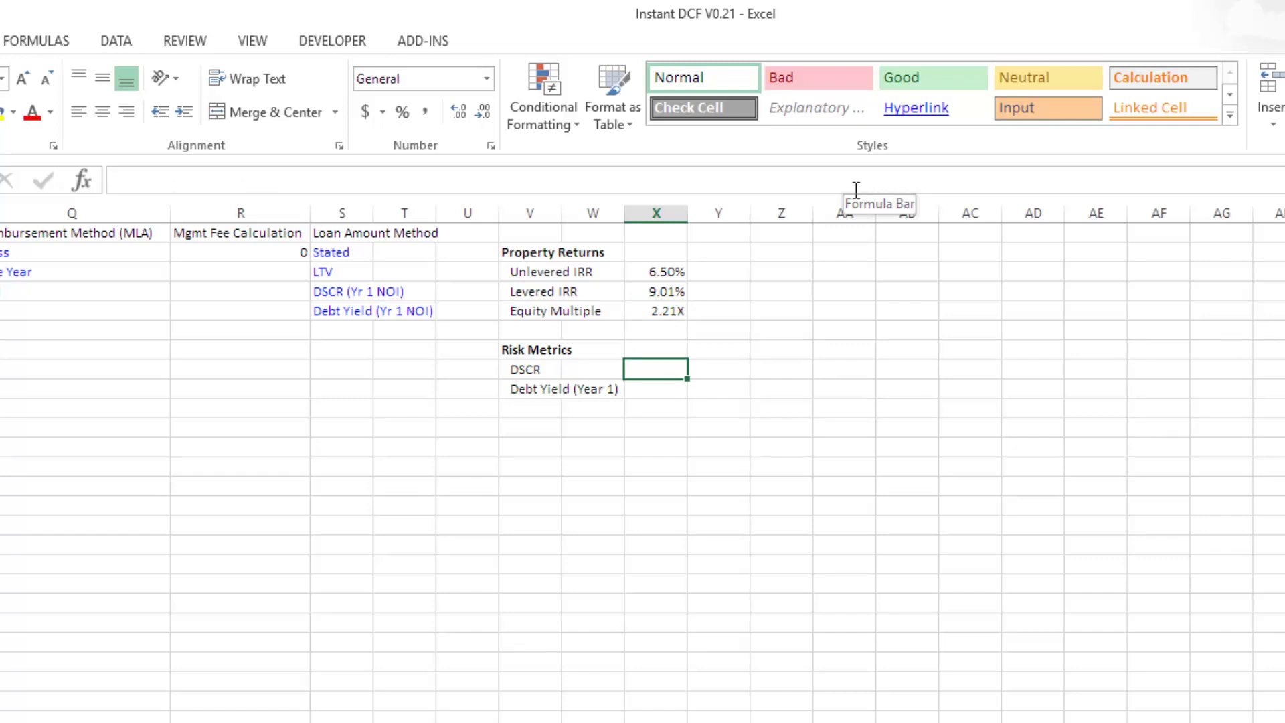
Step: Link DSCR to ='Property Returns'!F24 and copy it down to Debt Yield (Year 1)
text(=)
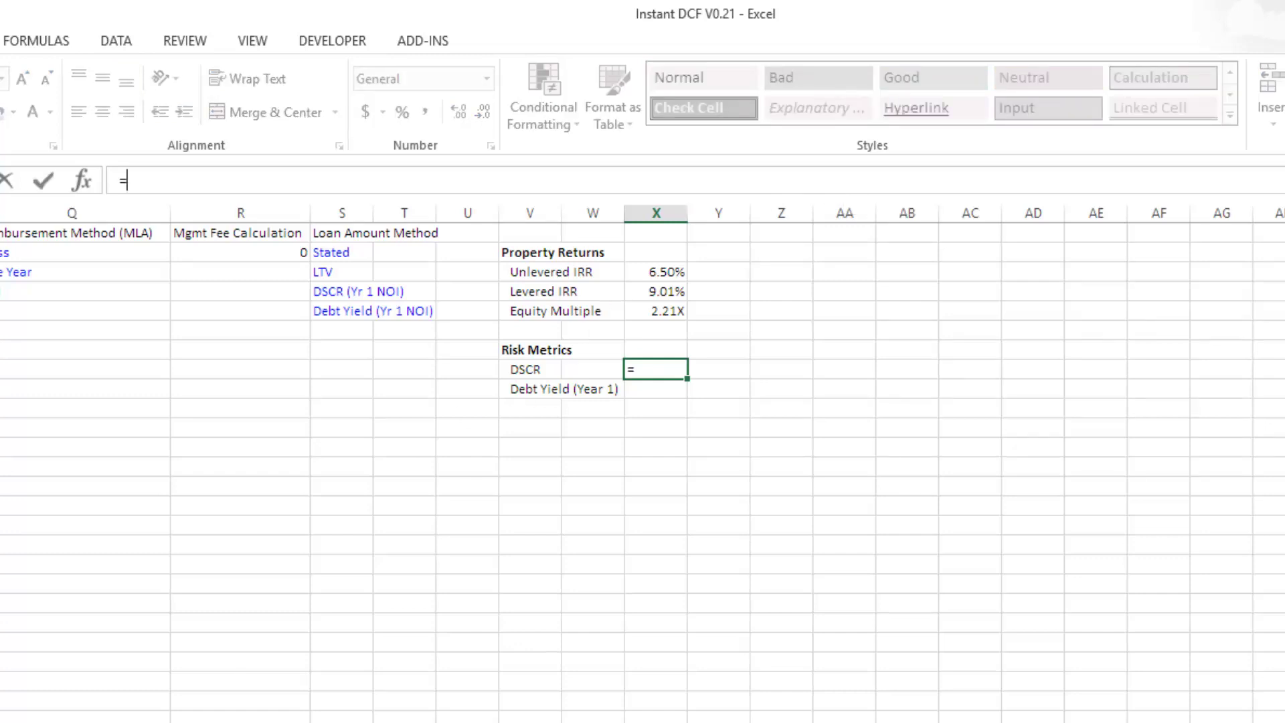
key(ctrl+Page_Down)
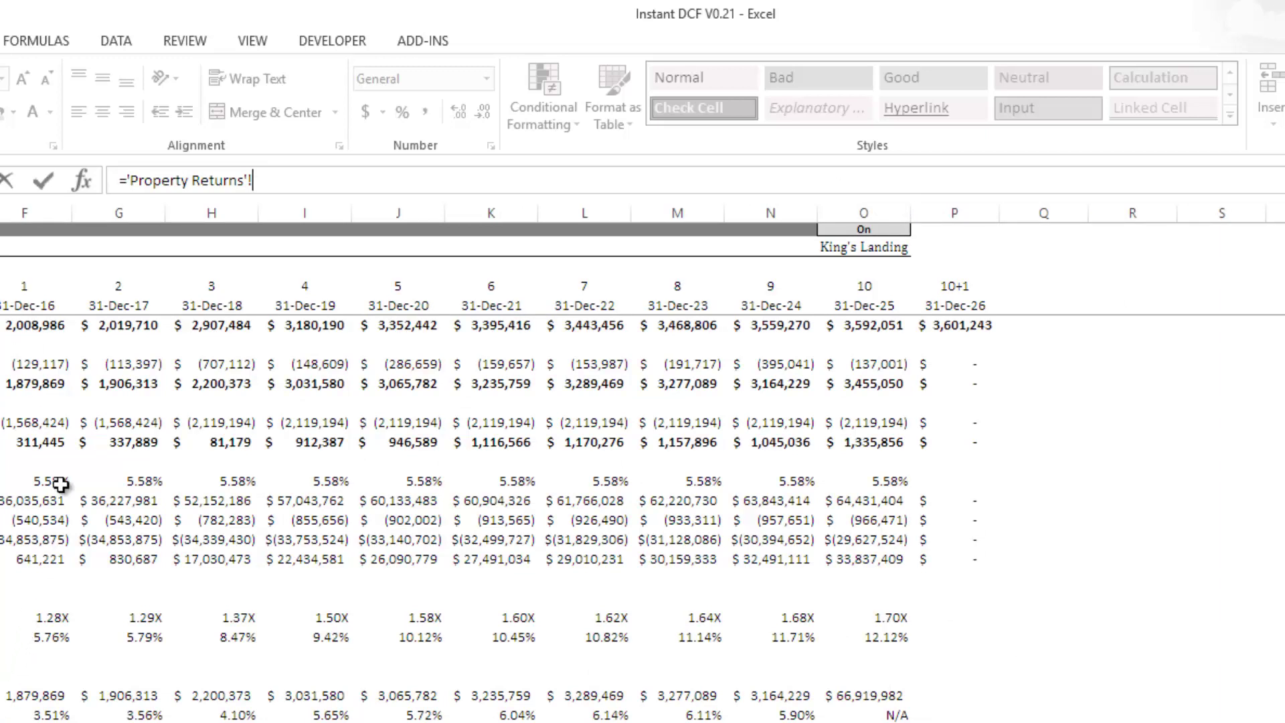
click(37, 619)
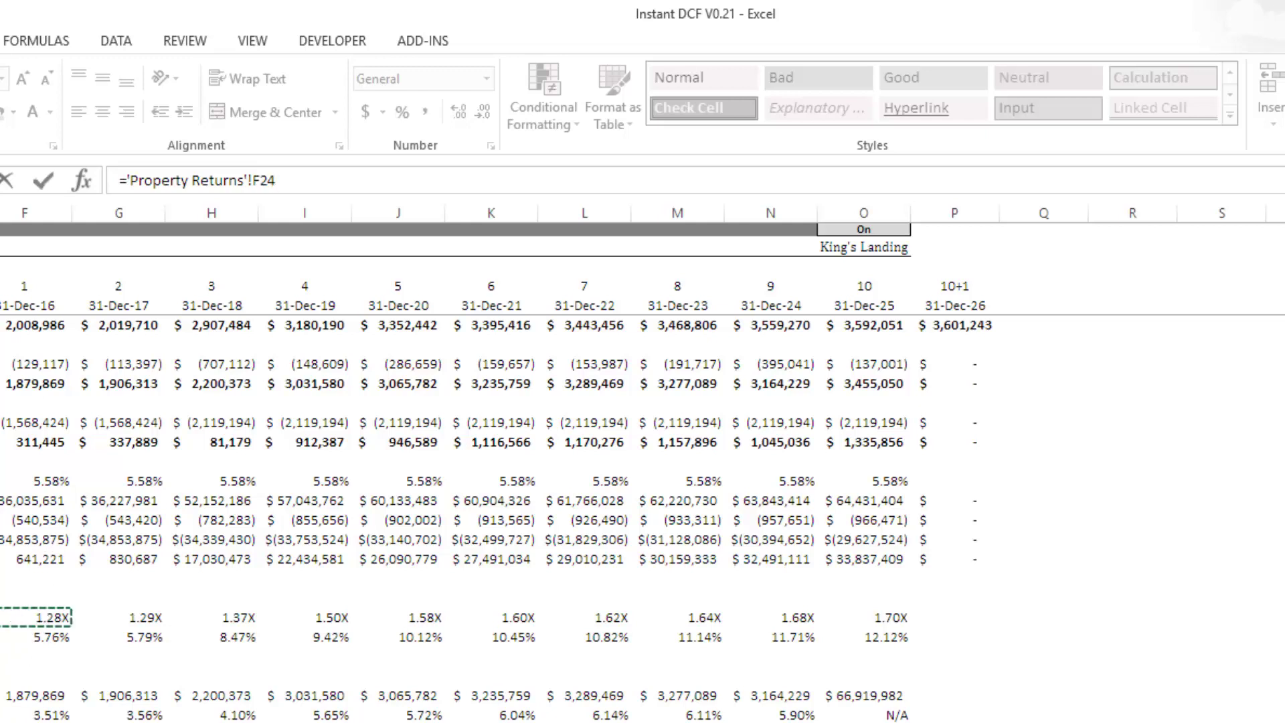
key(Return)
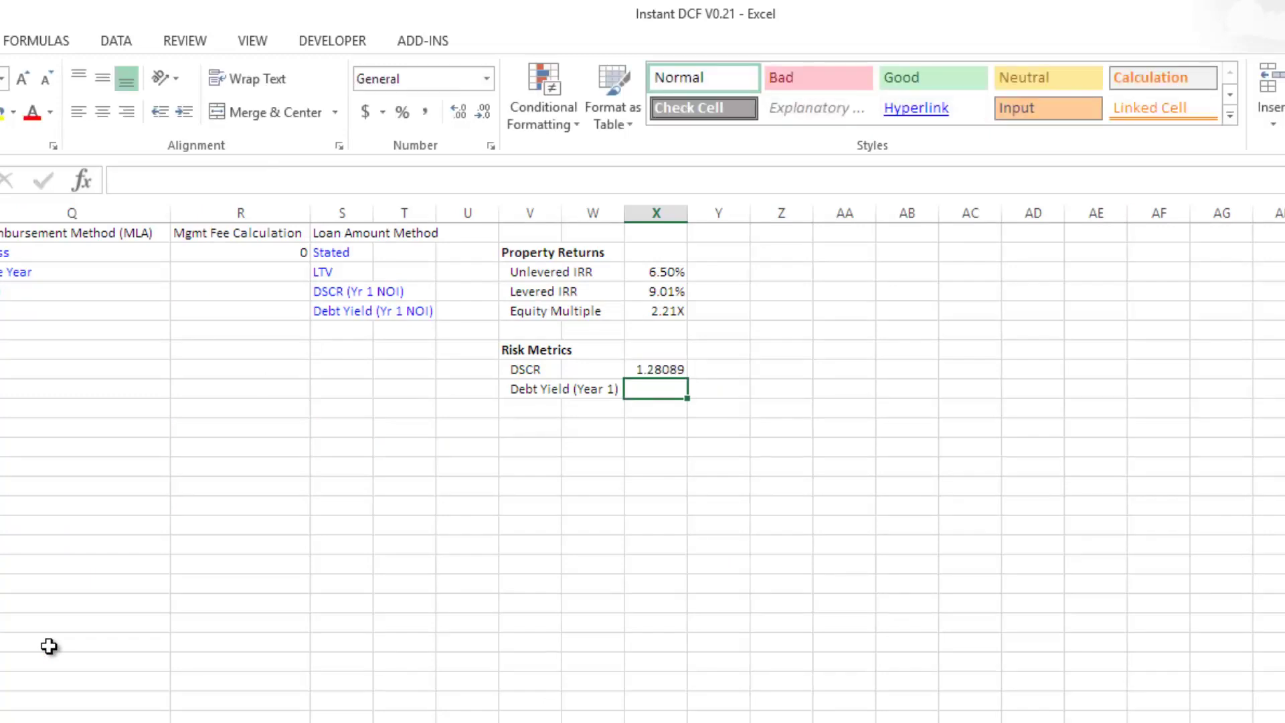
click(677, 372)
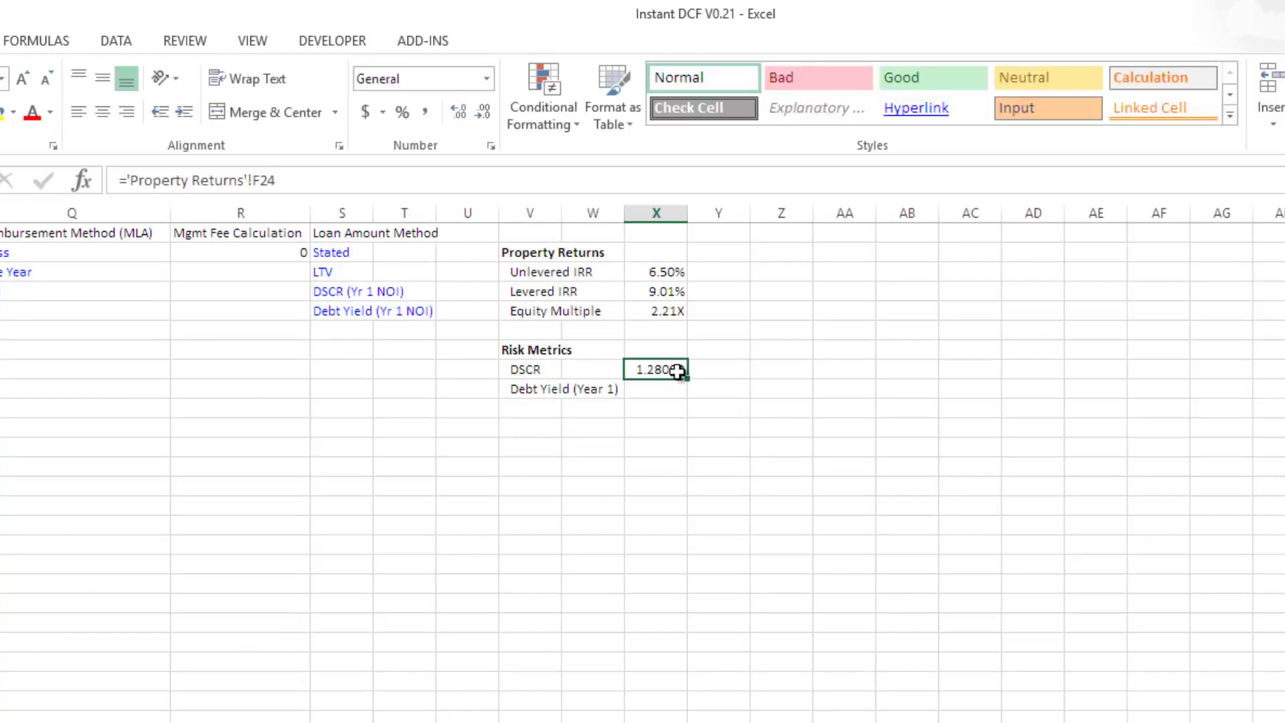
key(ctrl+c)
key(Down)
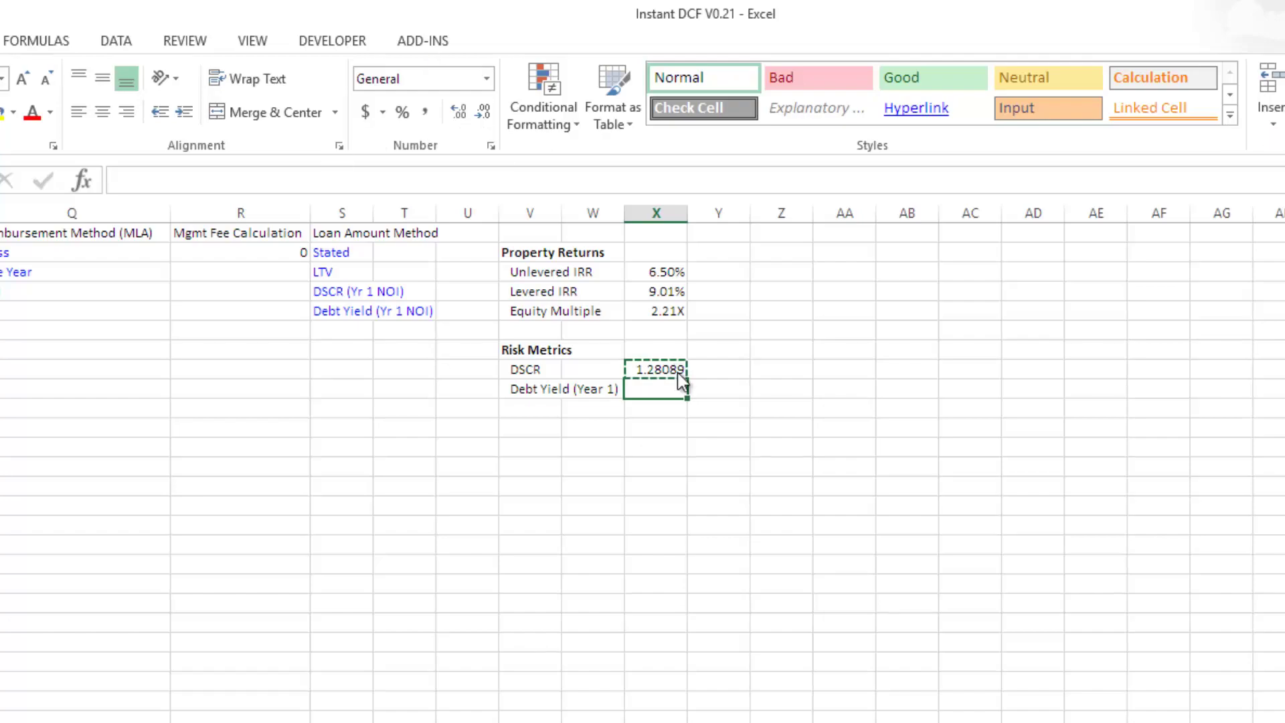
key(ctrl+v)
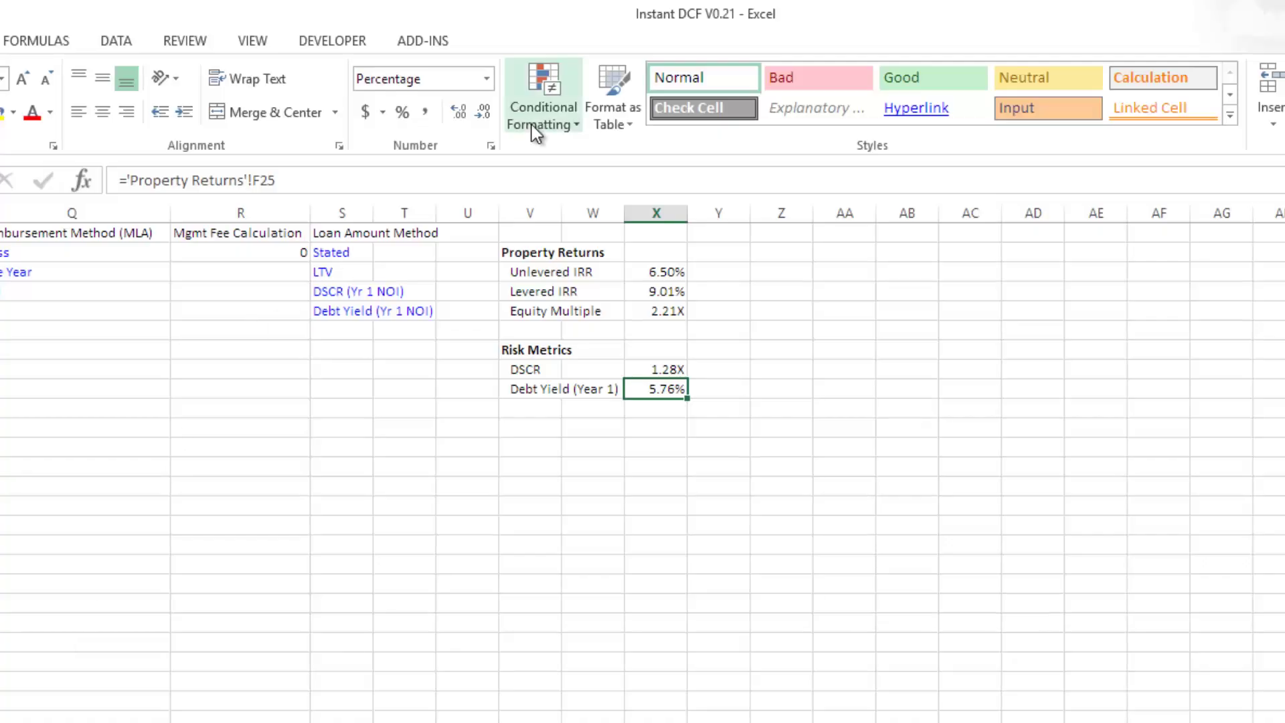
Step: Check the Unlevered IRR, Levered IRR and Equity Multiple links
click(669, 275)
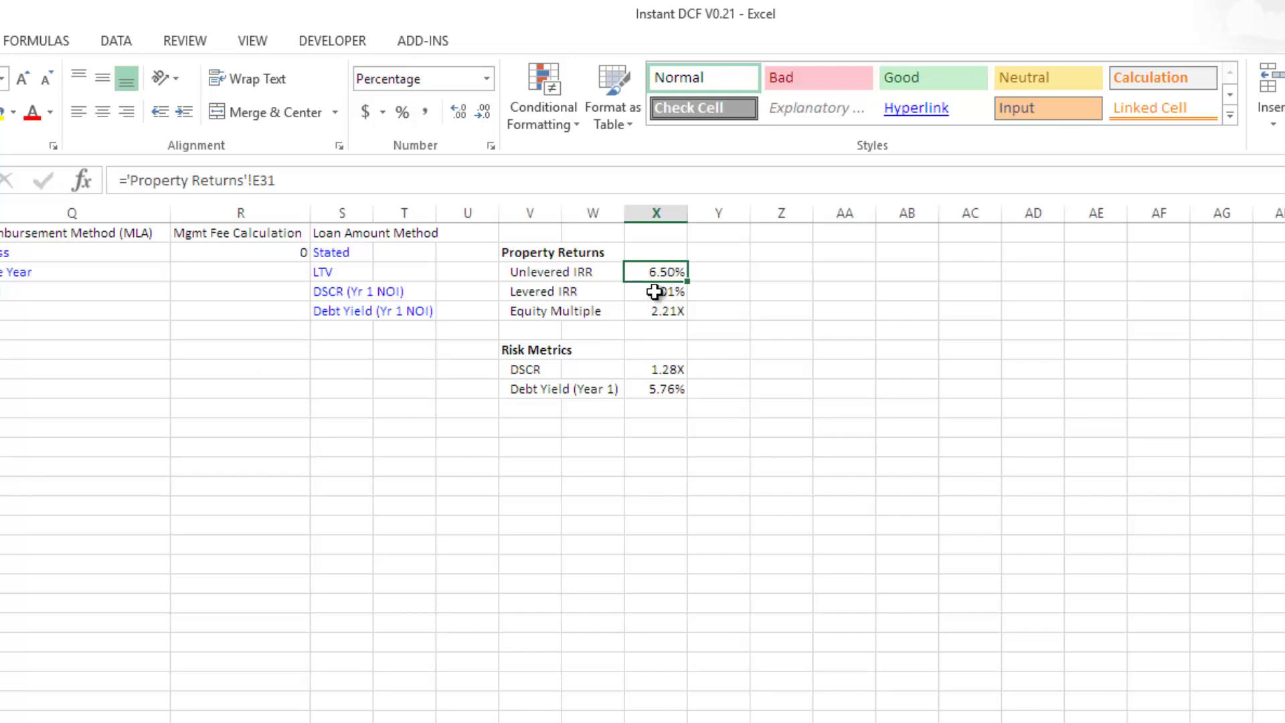
click(666, 292)
click(666, 309)
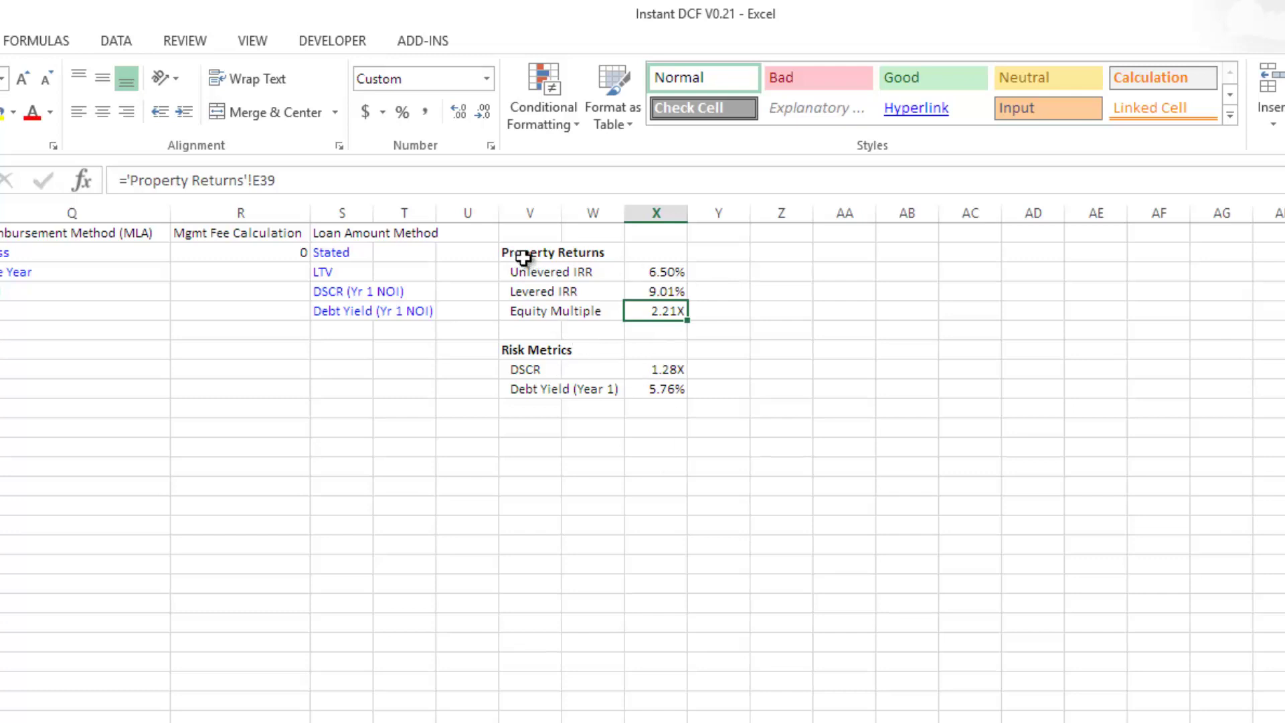
Step: Put a dark olive-green double-line outline around the Property Returns and Risk Metrics block
drag(516, 249, 673, 385)
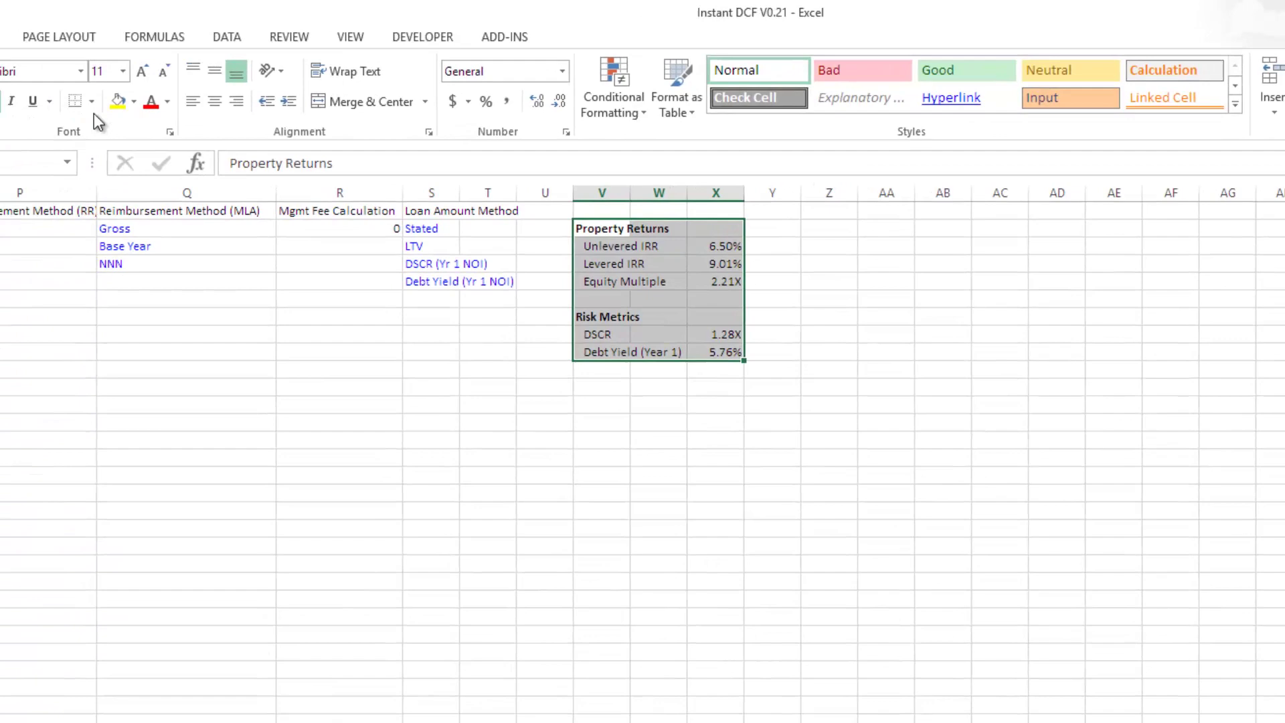
click(187, 93)
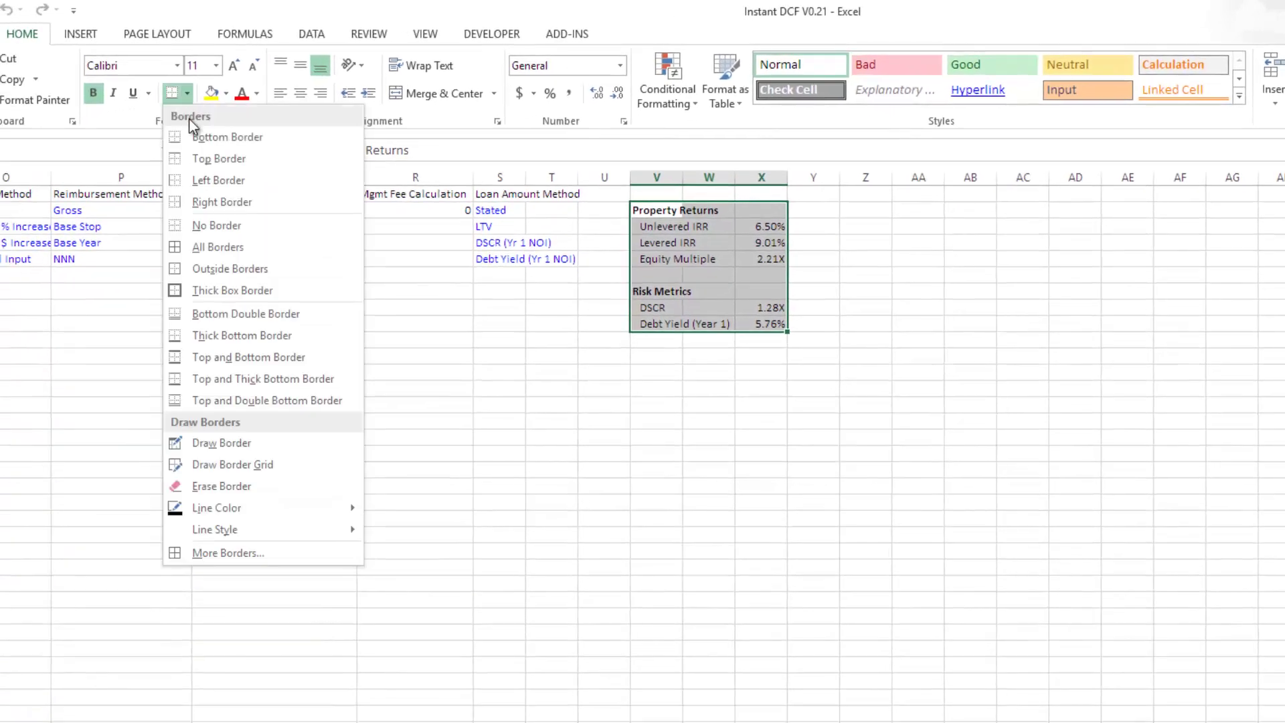
click(227, 552)
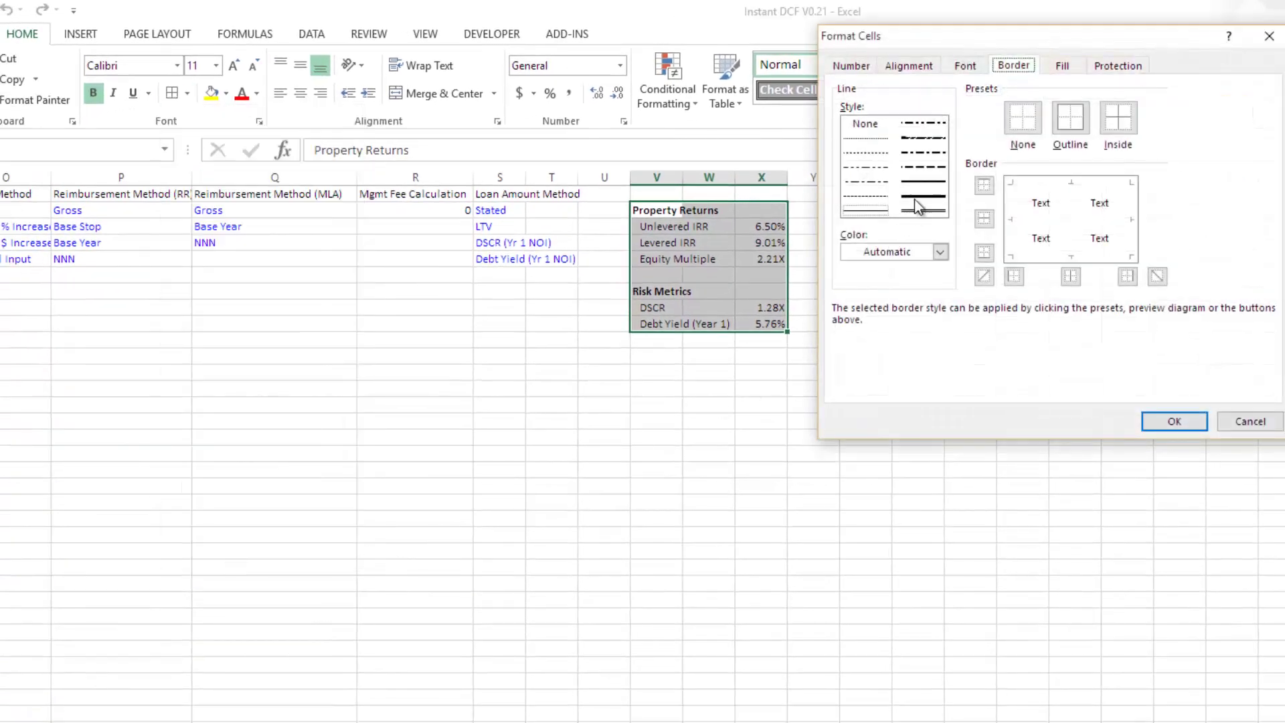
click(940, 252)
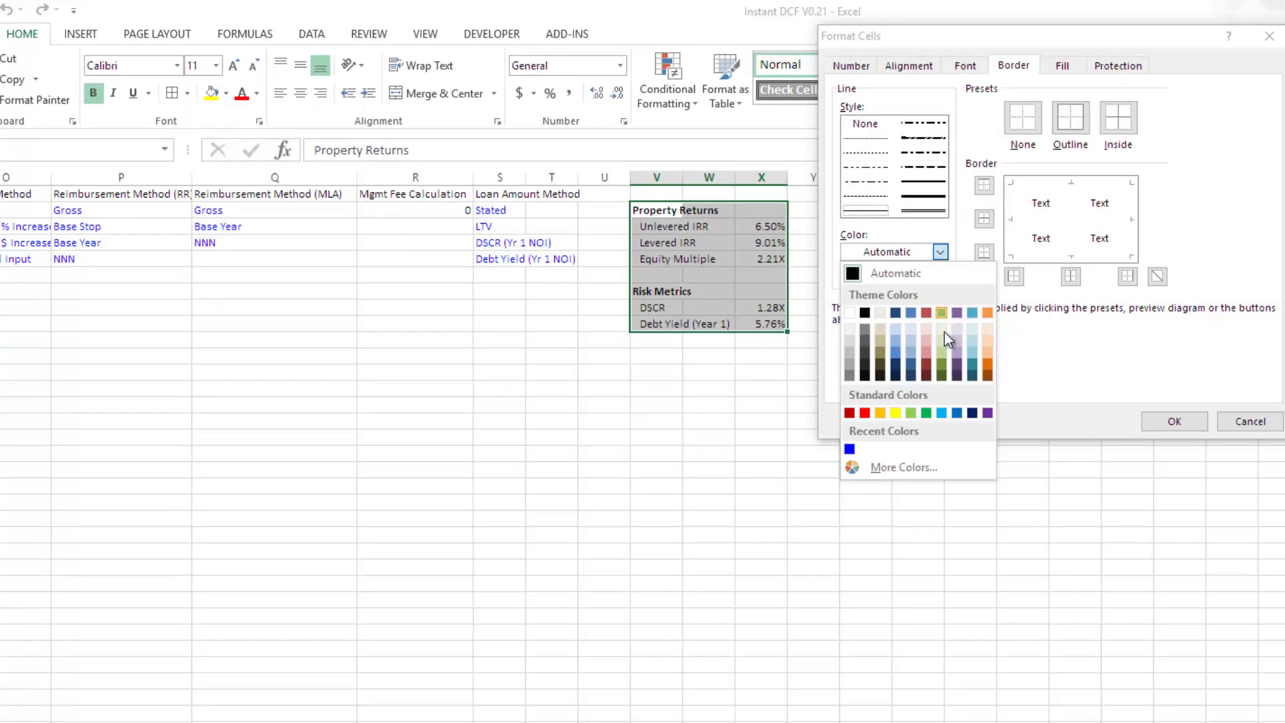
click(944, 368)
click(933, 210)
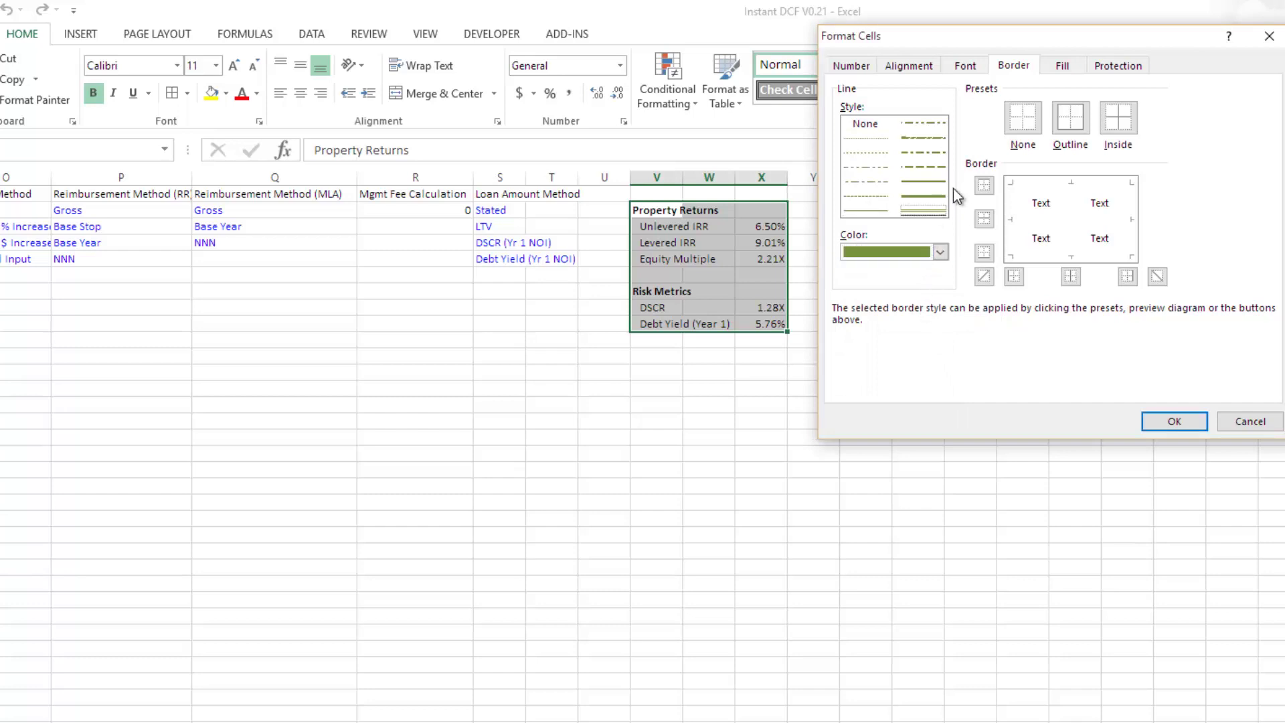
click(1069, 138)
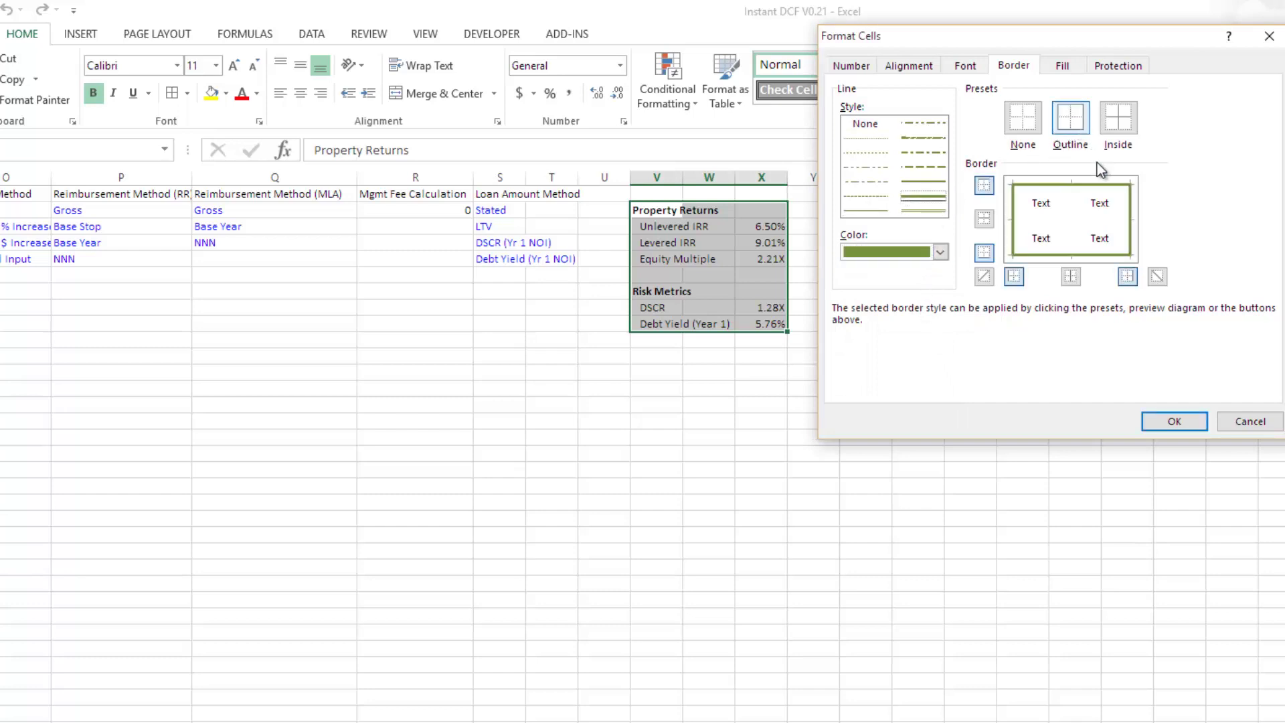
click(1172, 422)
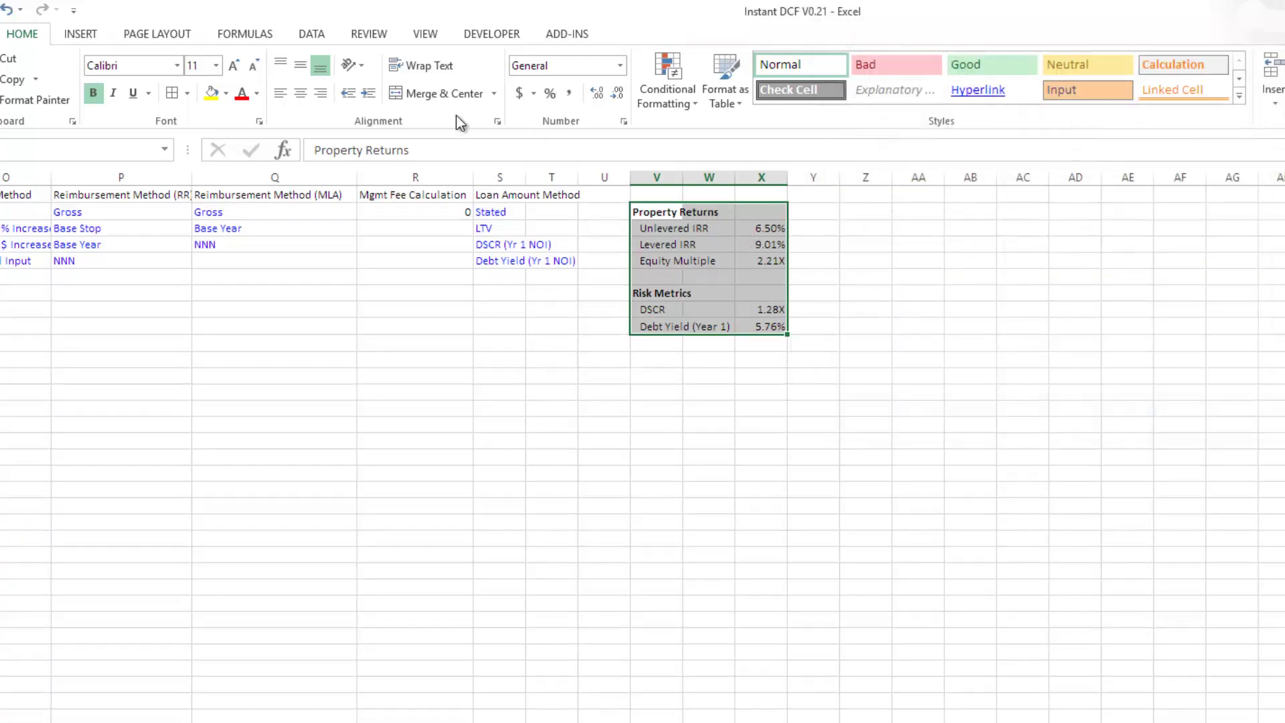
Step: Fill the block white instead of grey and reselect the summary block
click(226, 93)
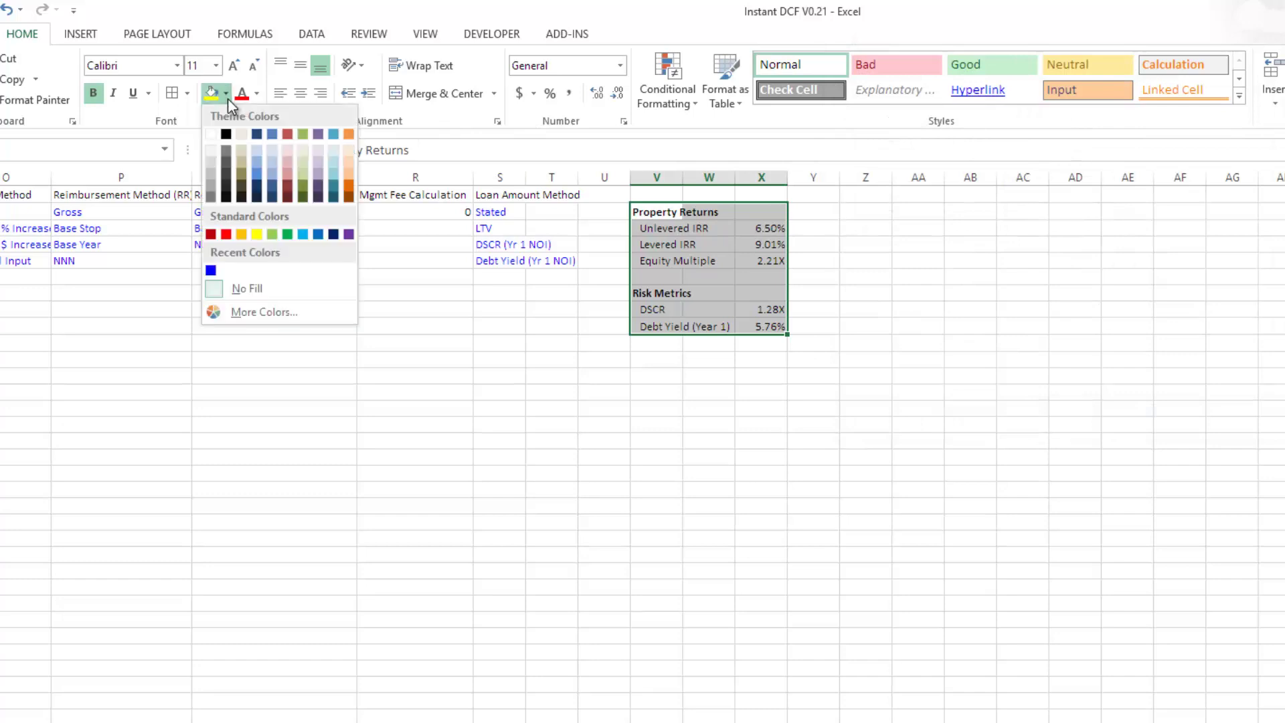
click(215, 137)
click(652, 414)
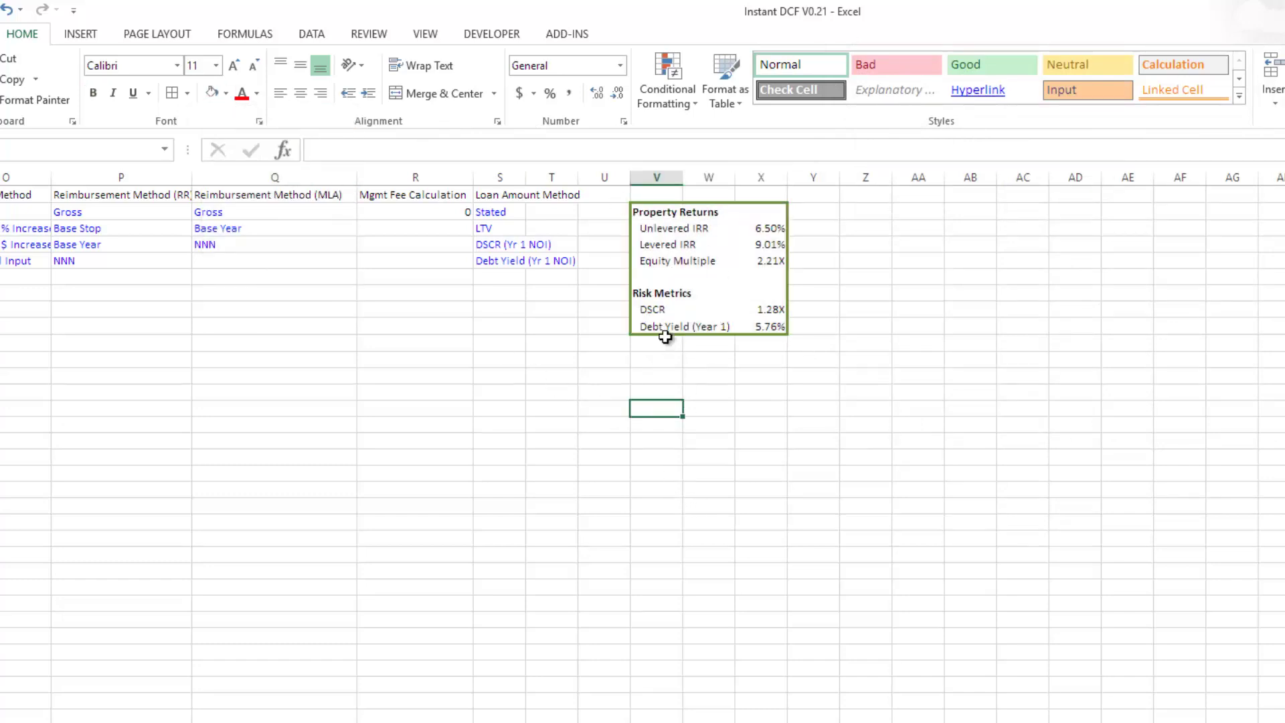
drag(666, 211, 782, 329)
click(813, 292)
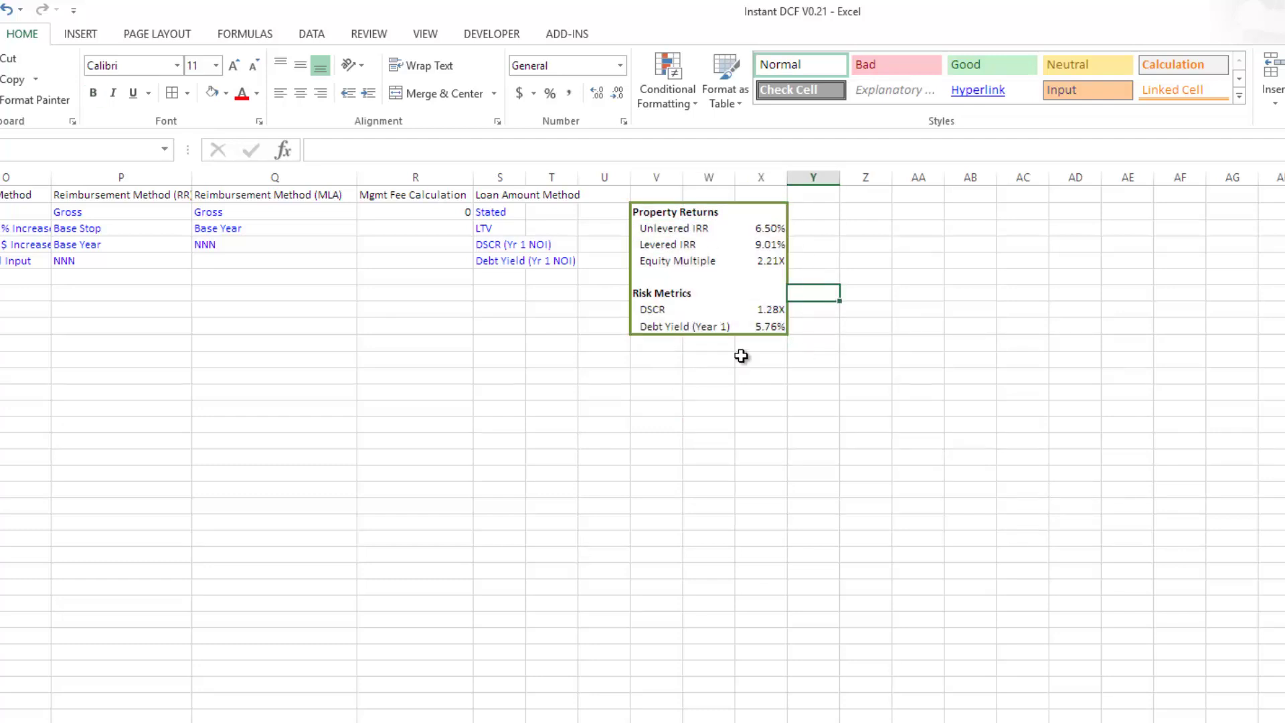
drag(641, 212, 777, 328)
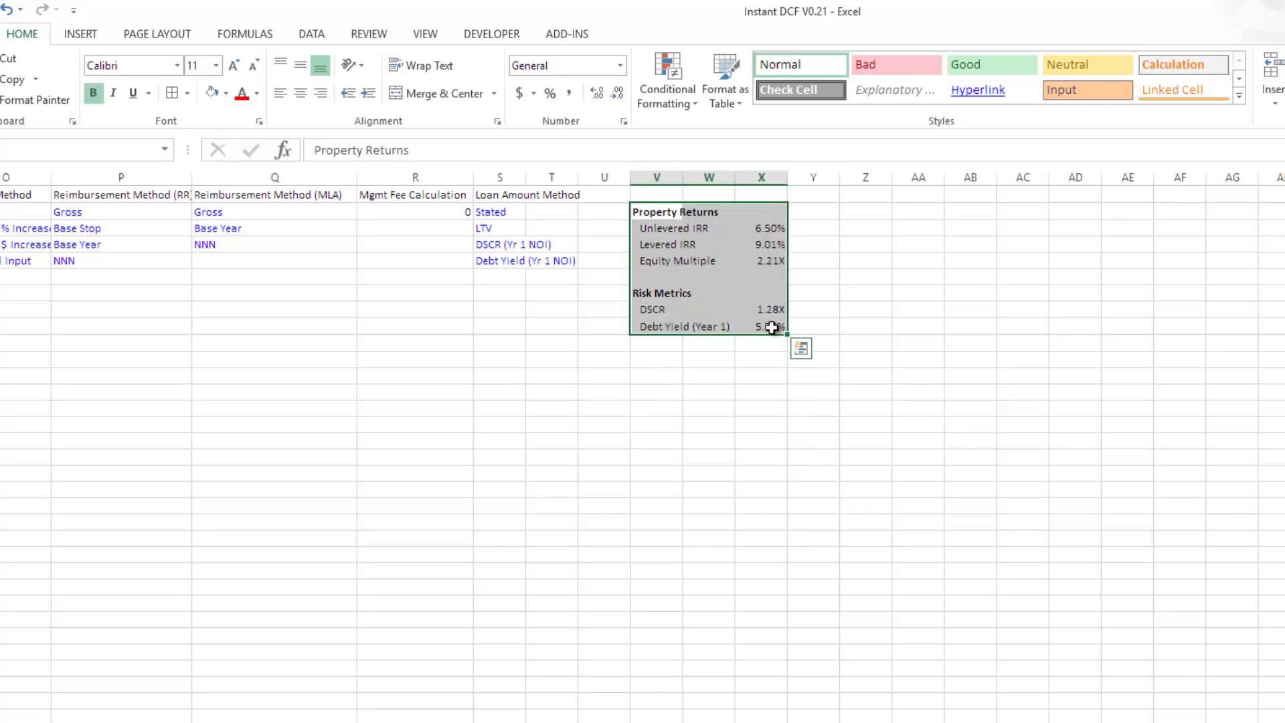
Step: Paste the copied block as a Linked Picture on General Assumptions, next to the assumptions table
key(ctrl+c)
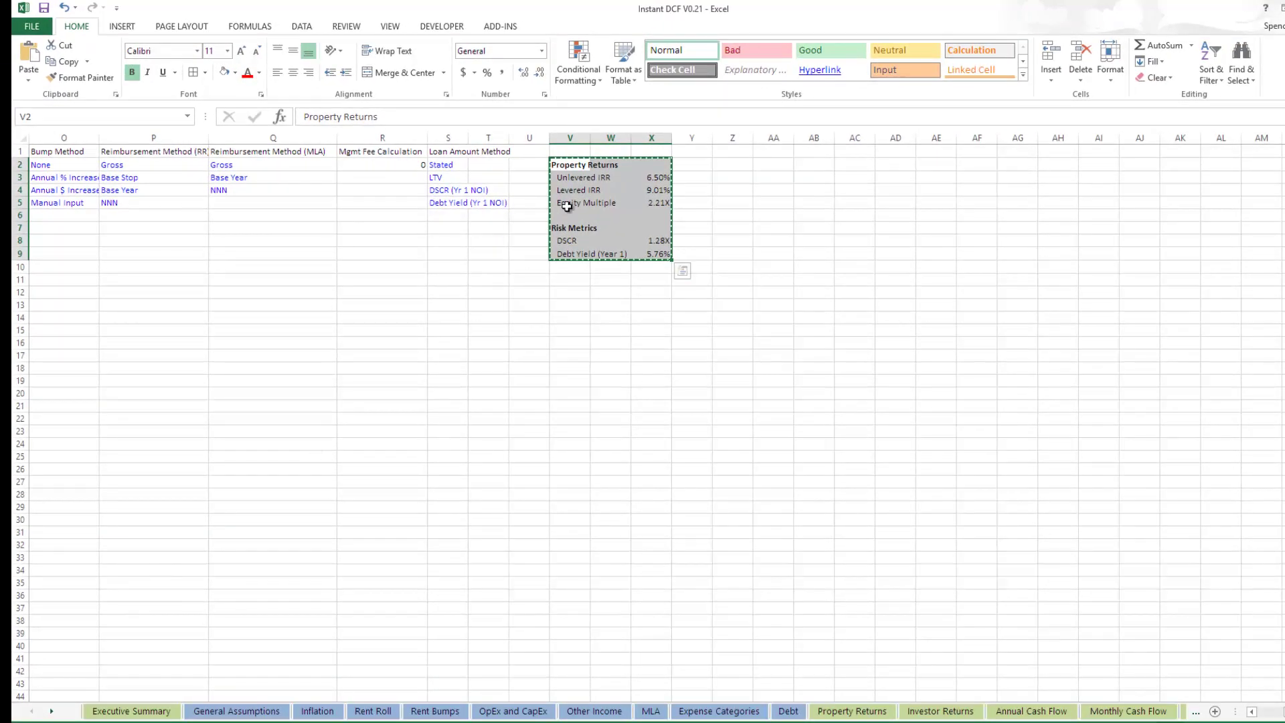
click(248, 713)
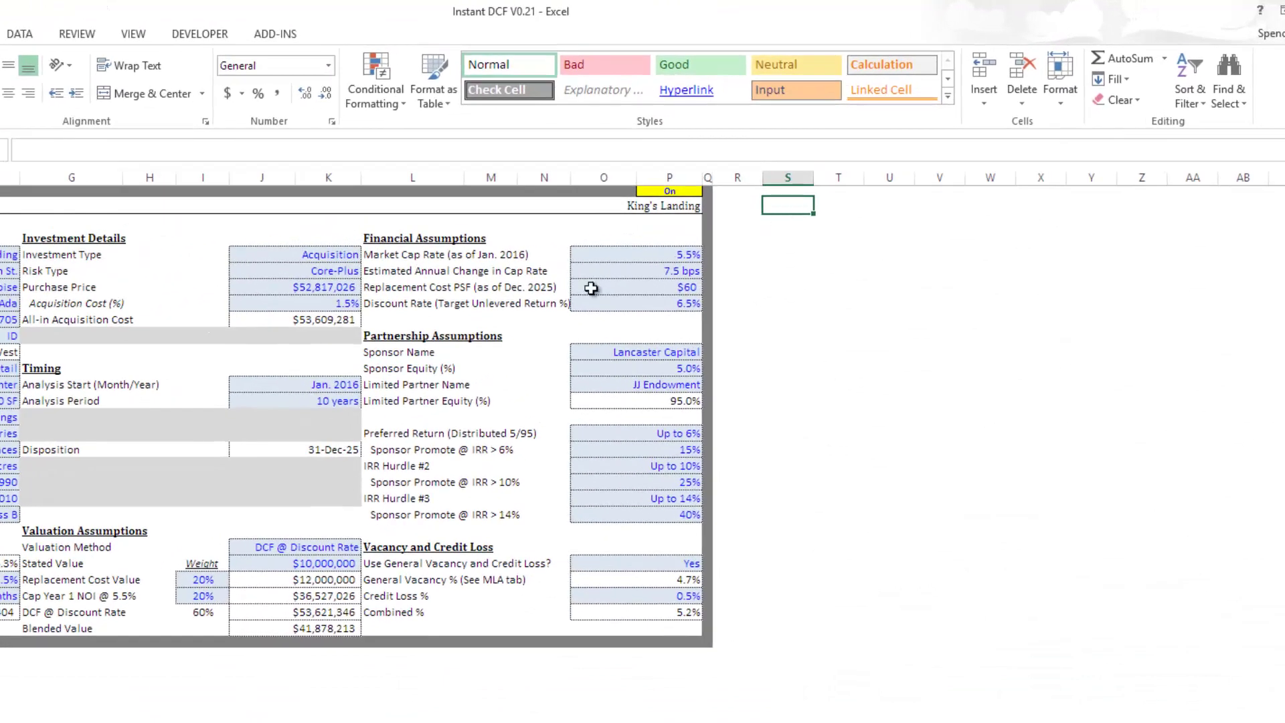
right_click(798, 205)
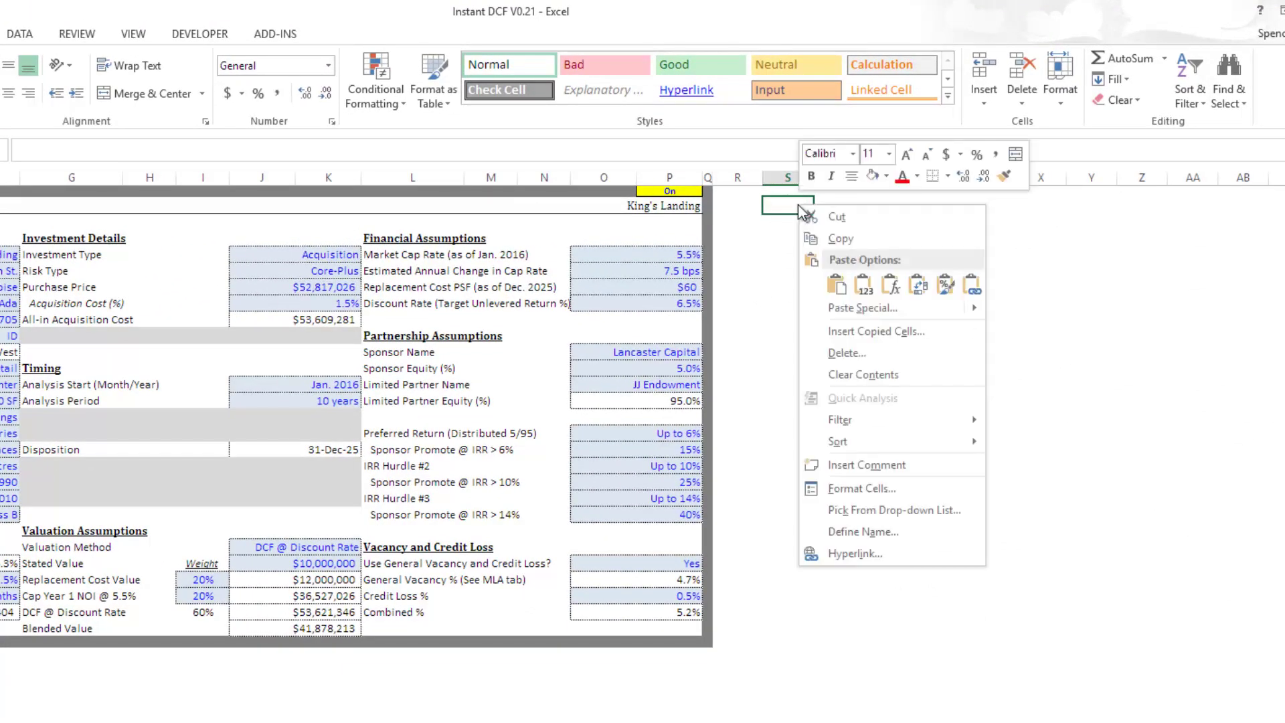
mouse_move(904, 307)
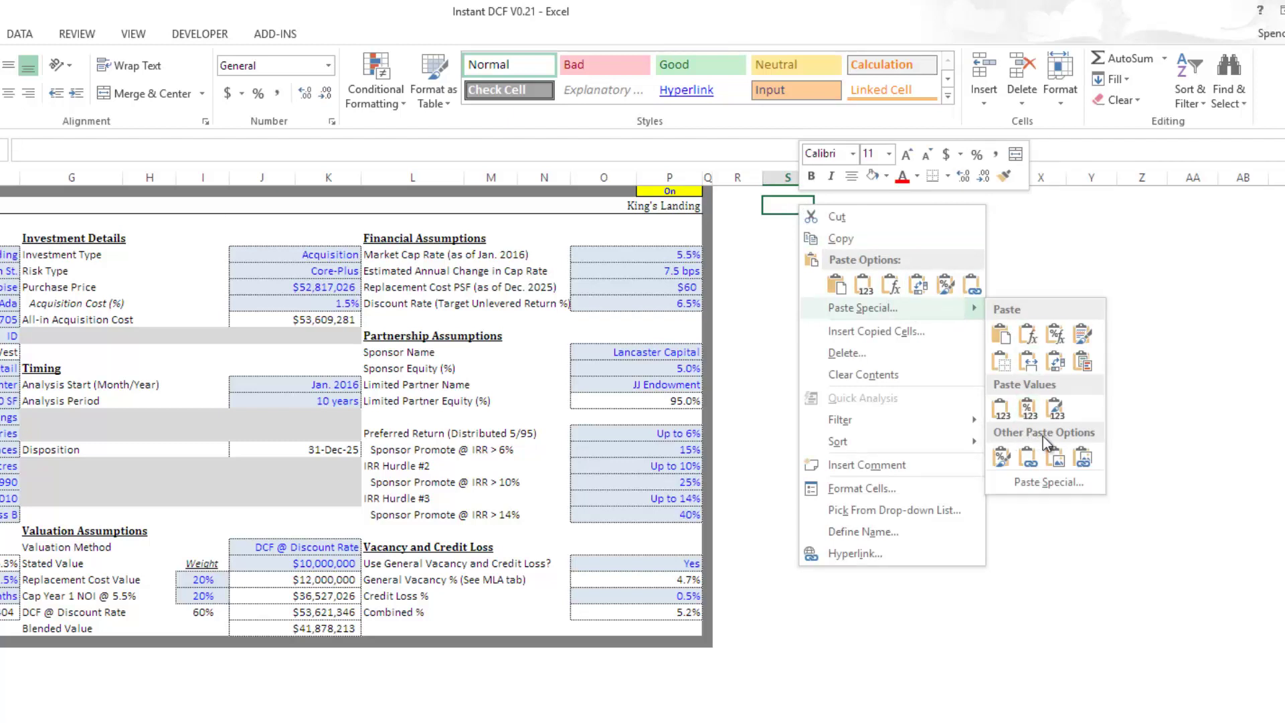
click(1083, 459)
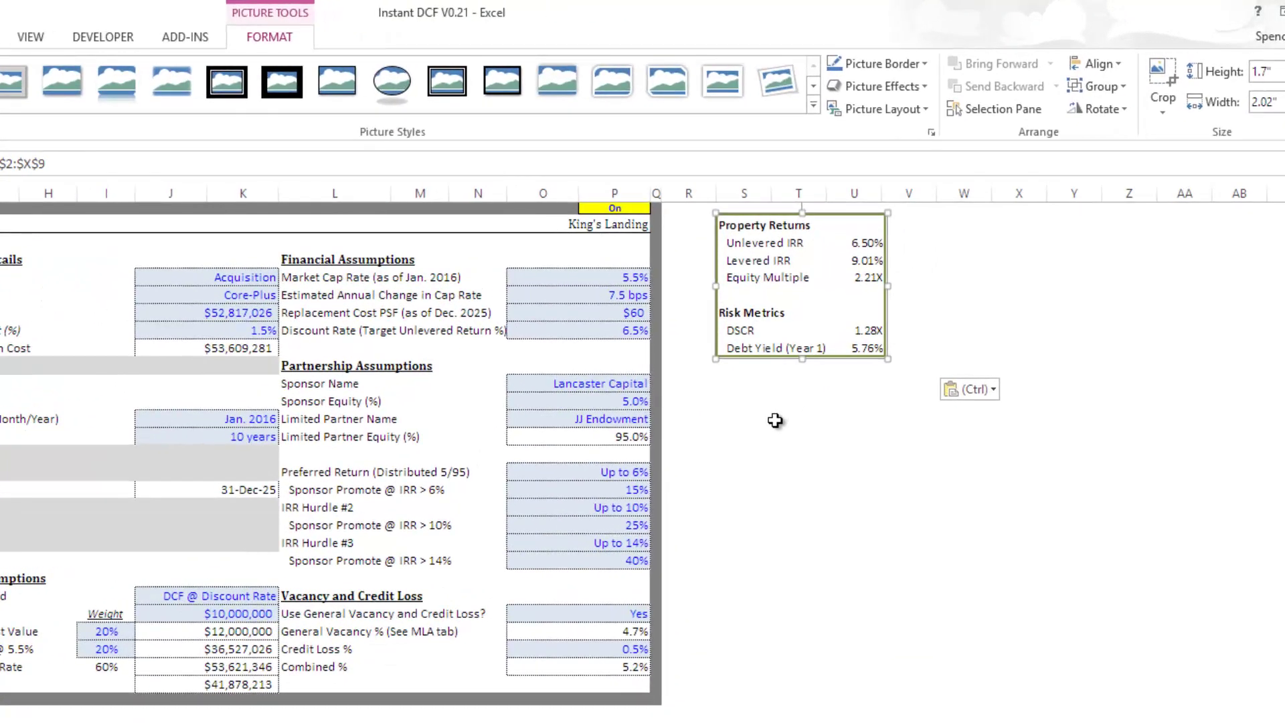
drag(809, 282, 761, 278)
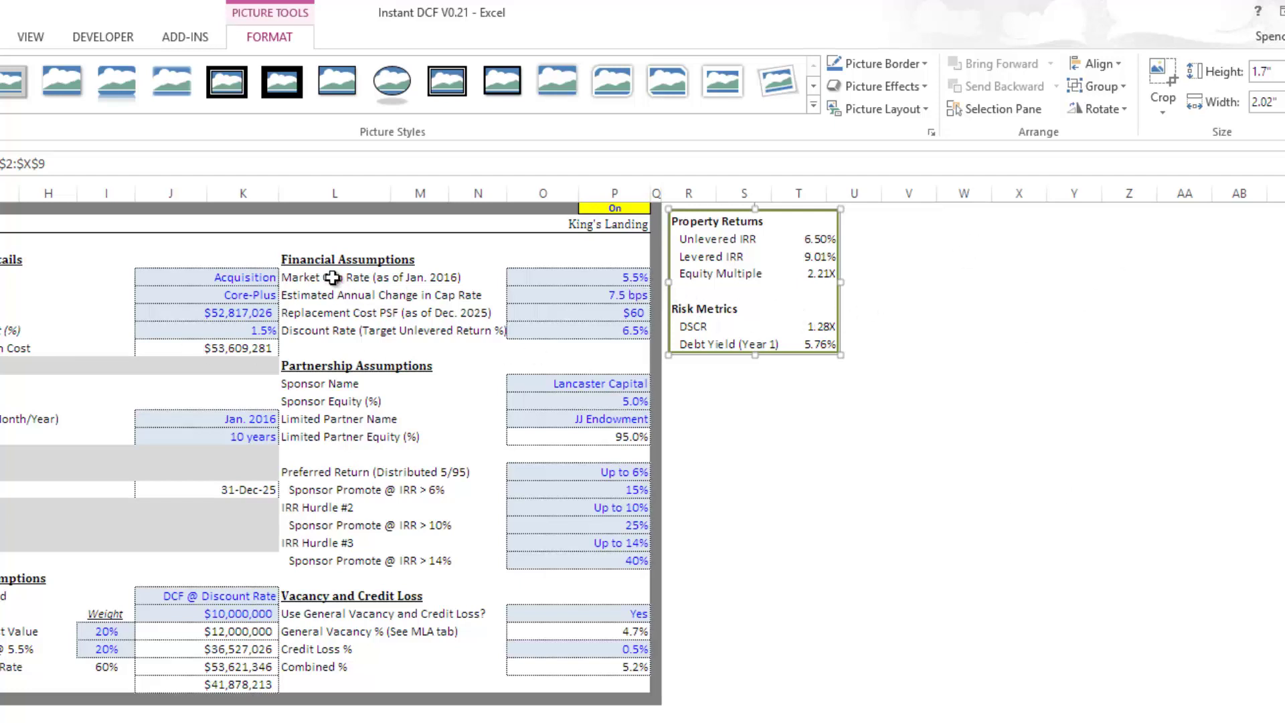
Step: Change Market Cap Rate from 5.5% to 6.5%, toggling undo/redo to compare the linked picture
click(610, 277)
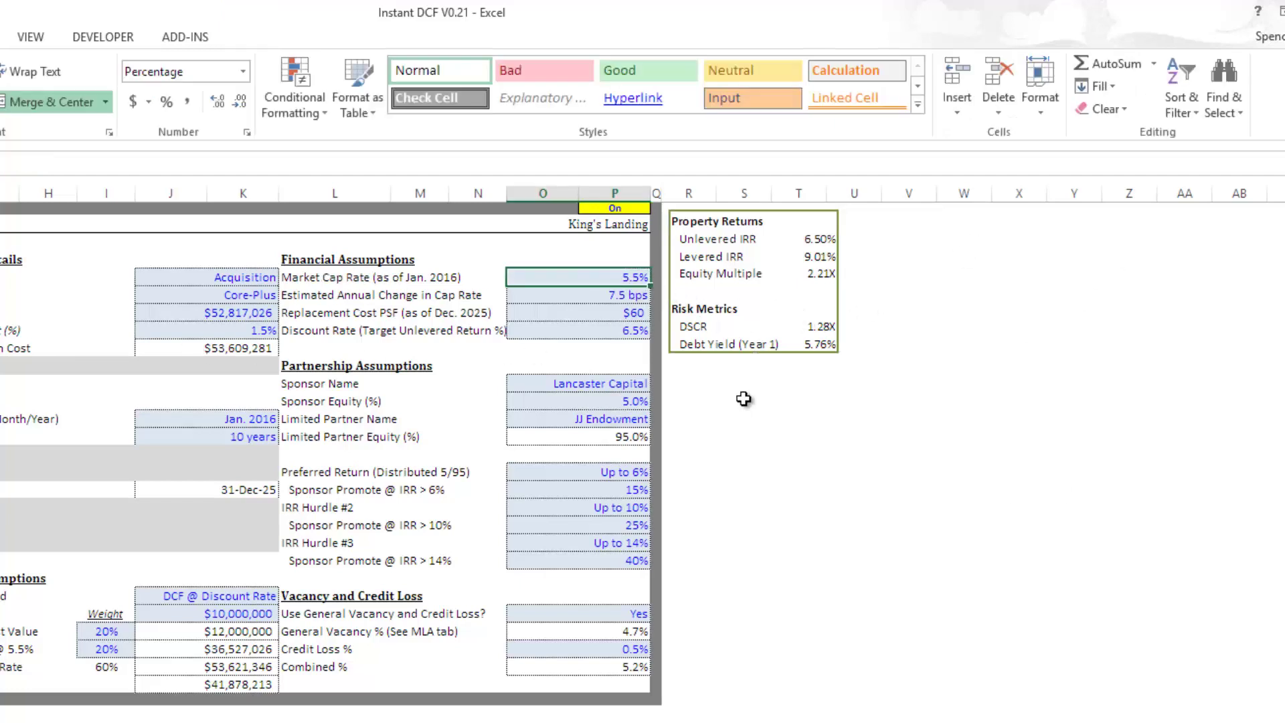
text(6)
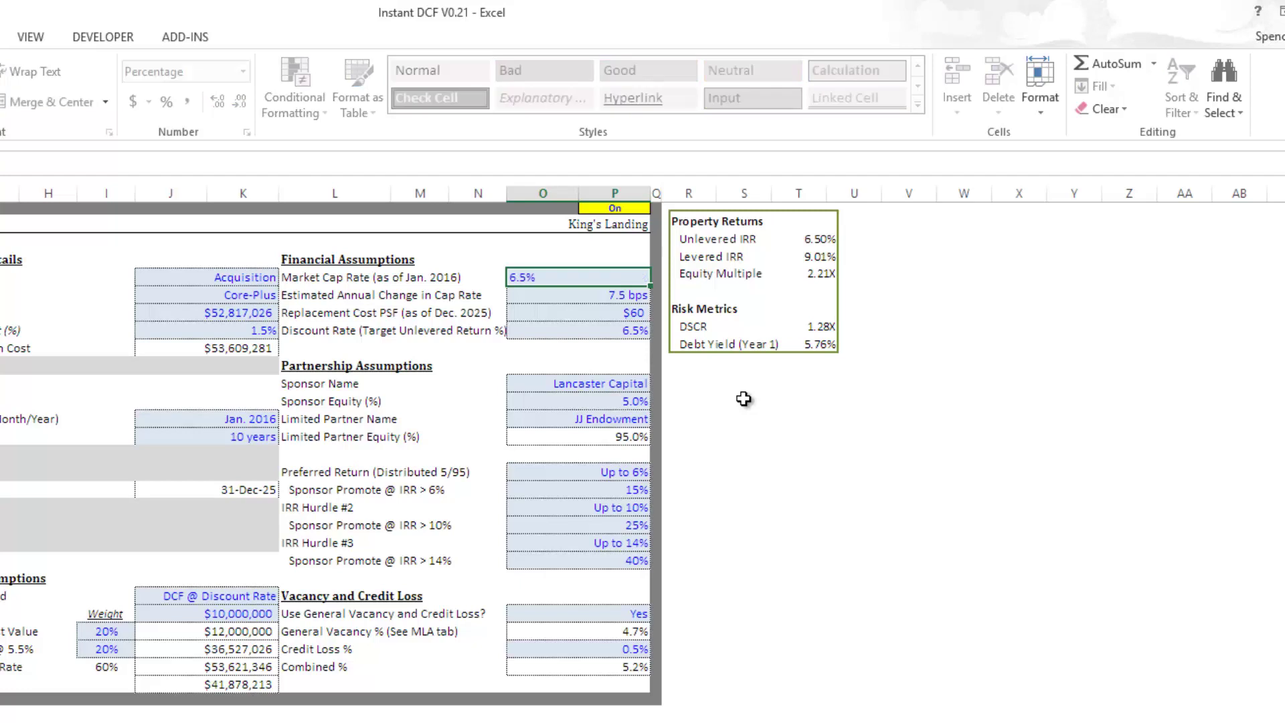
key(Return)
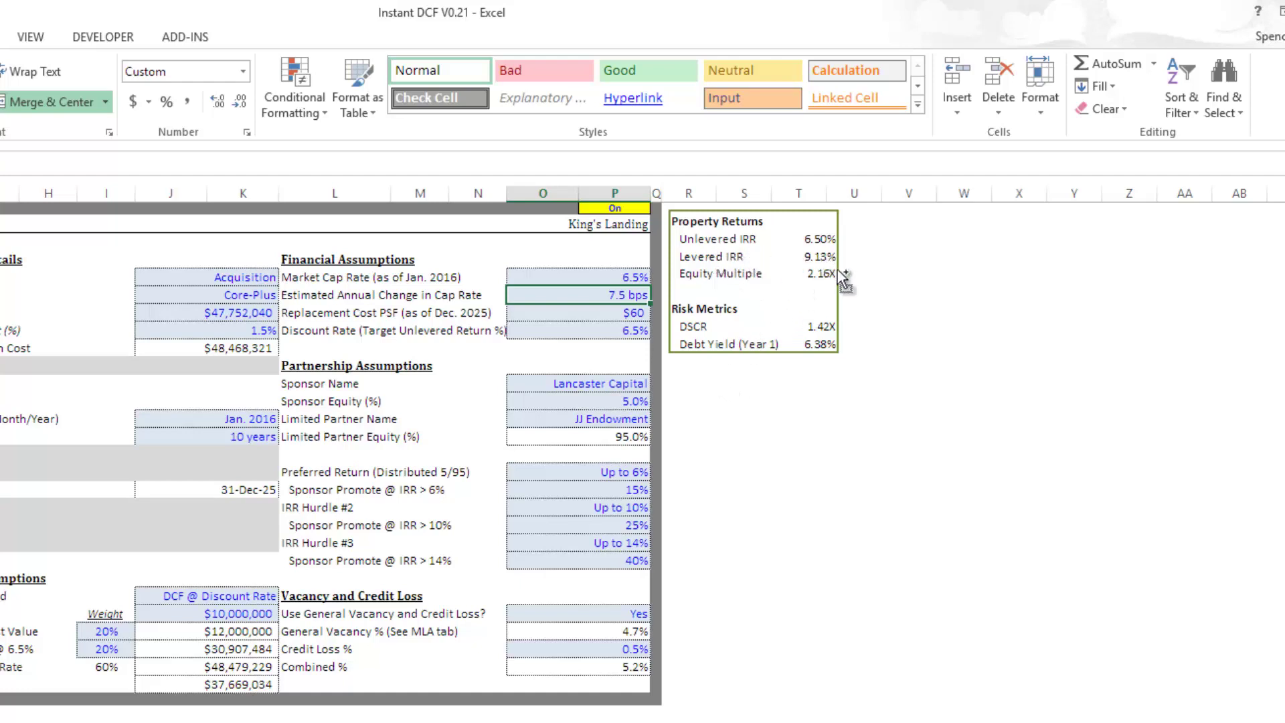
key(ctrl+z)
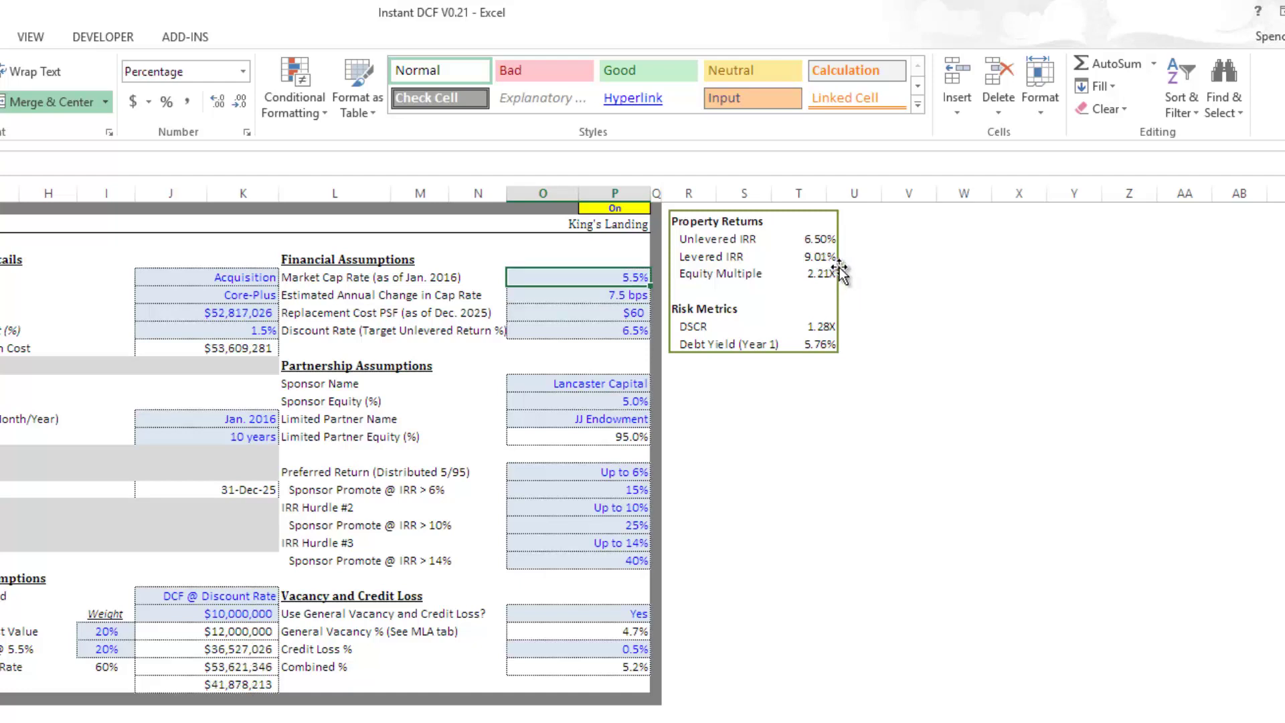
key(ctrl+y)
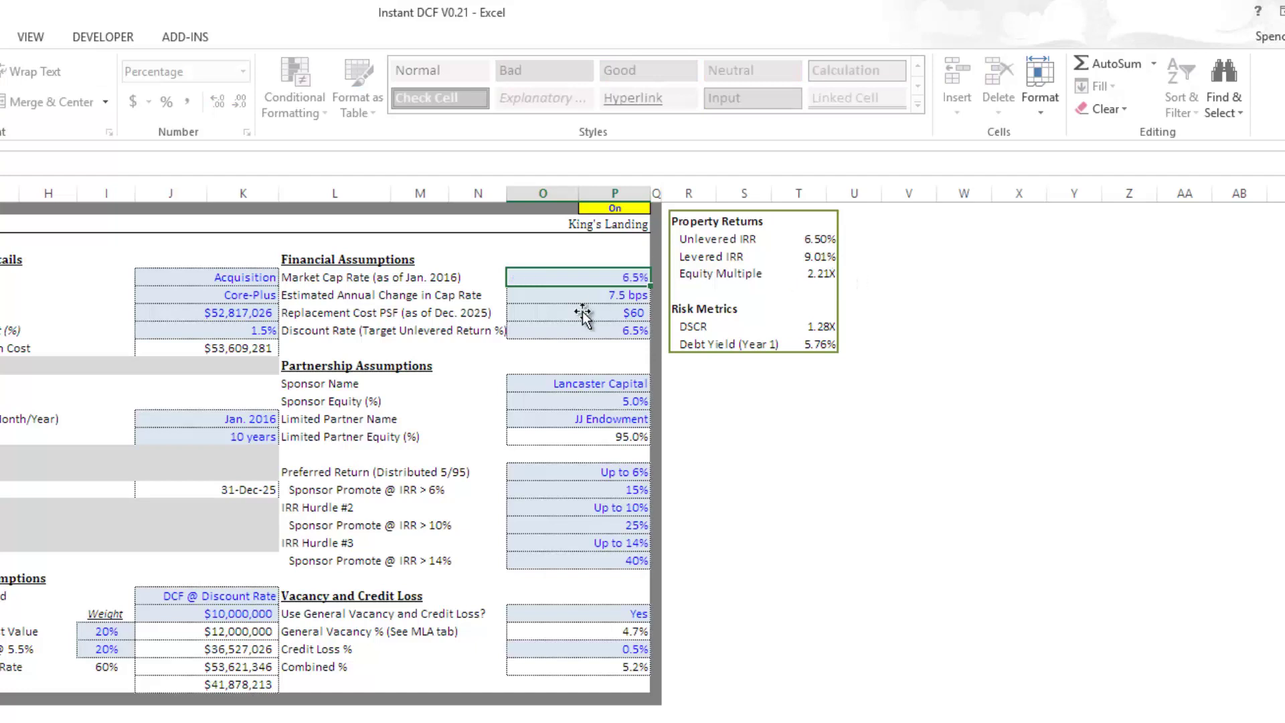
click(570, 295)
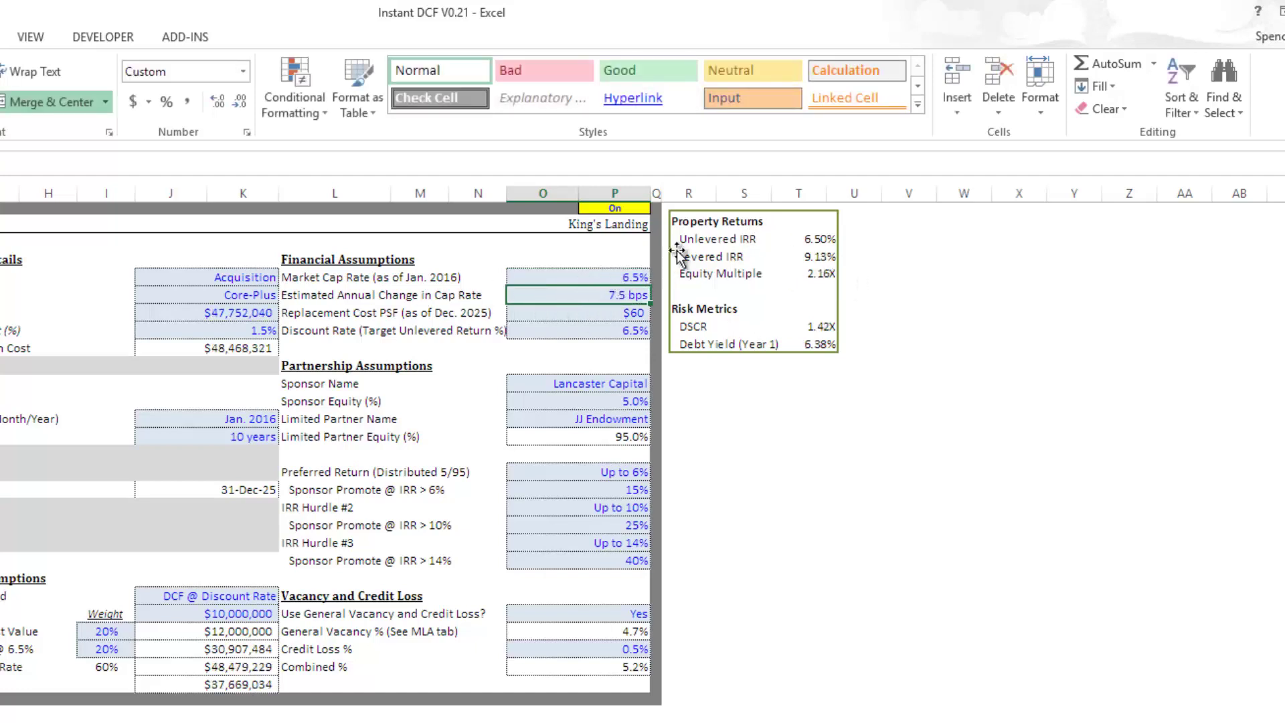
click(713, 223)
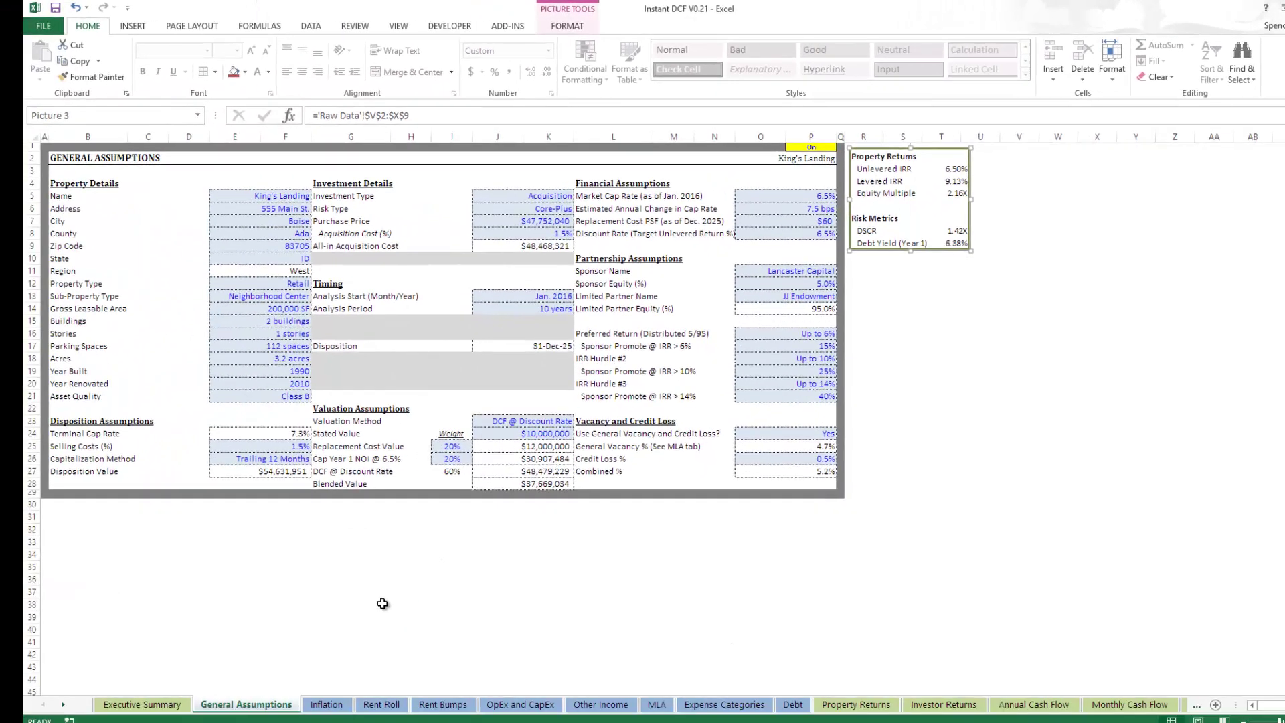
key(Escape)
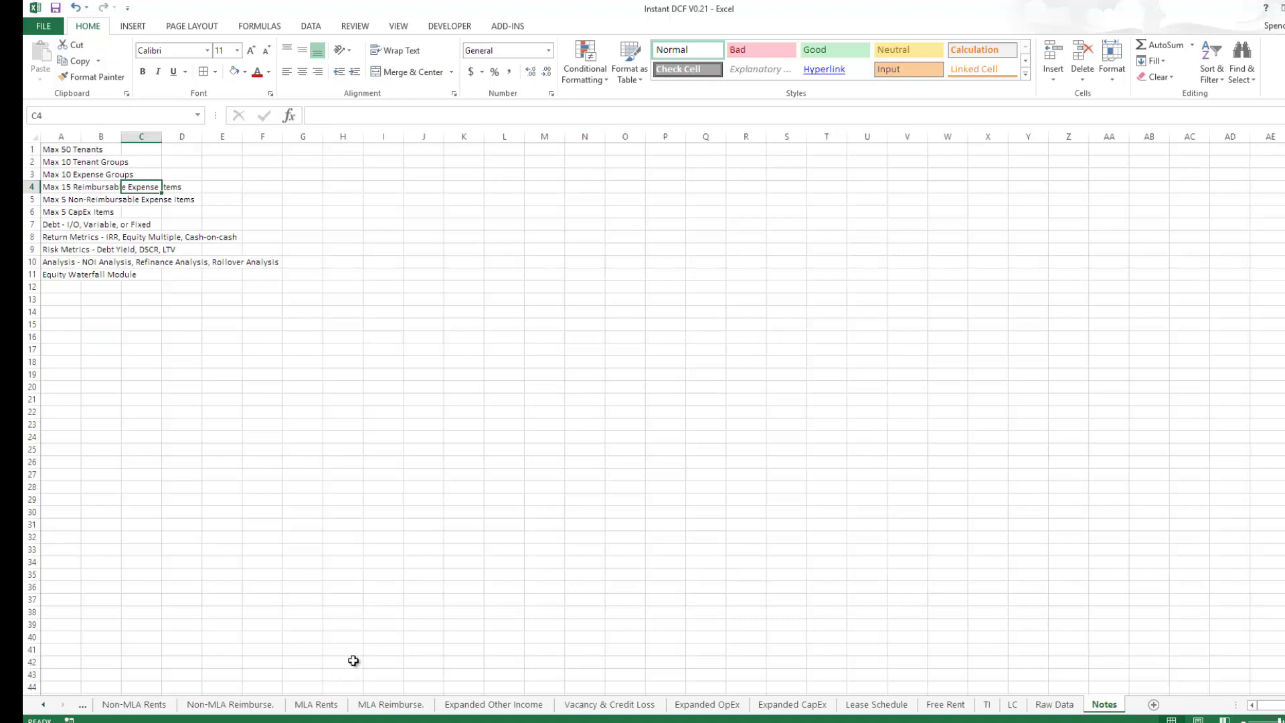
Step: Copy the returns block from Raw Data and paste it as a linked picture on the Inflation sheet
click(1047, 706)
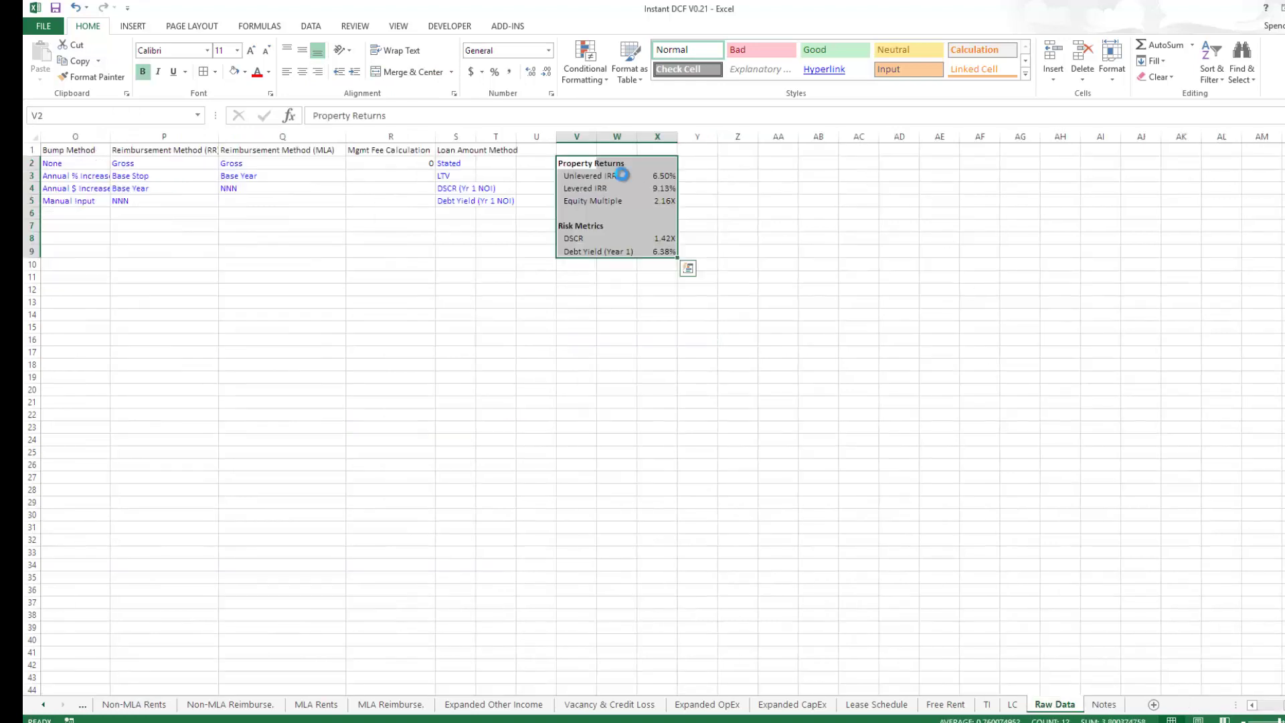
key(ctrl+c)
click(42, 706)
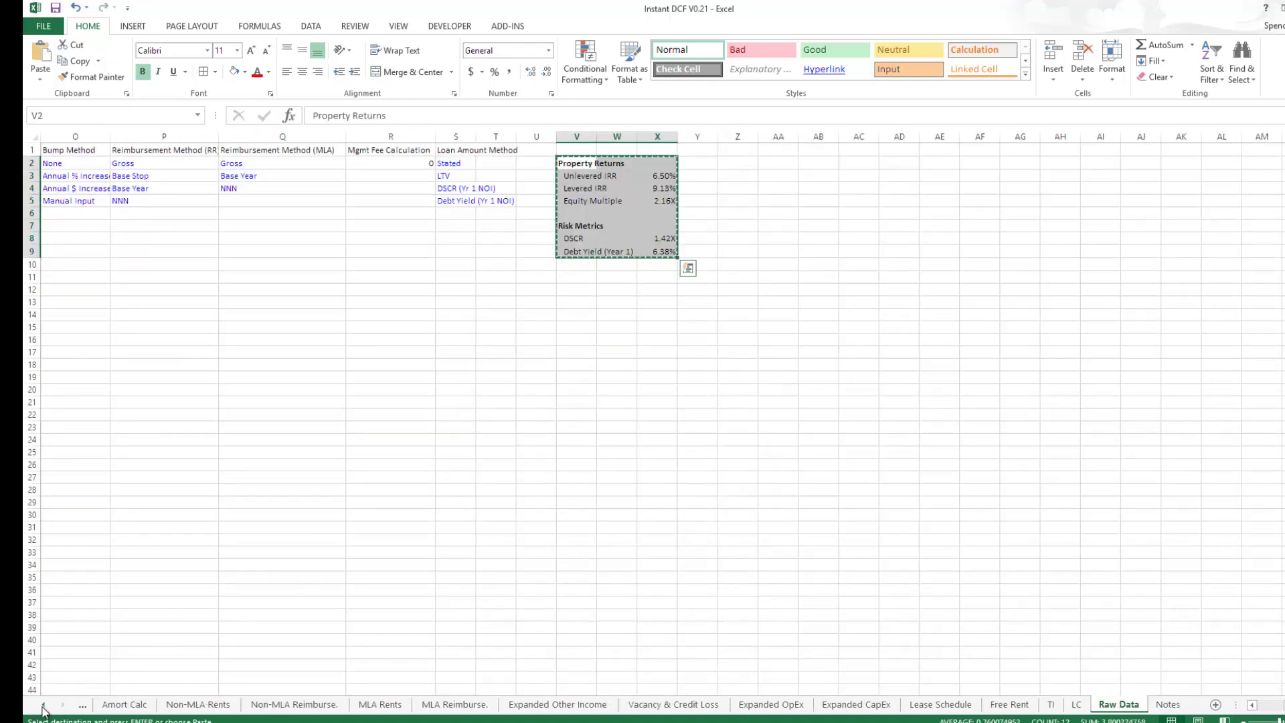
click(43, 706)
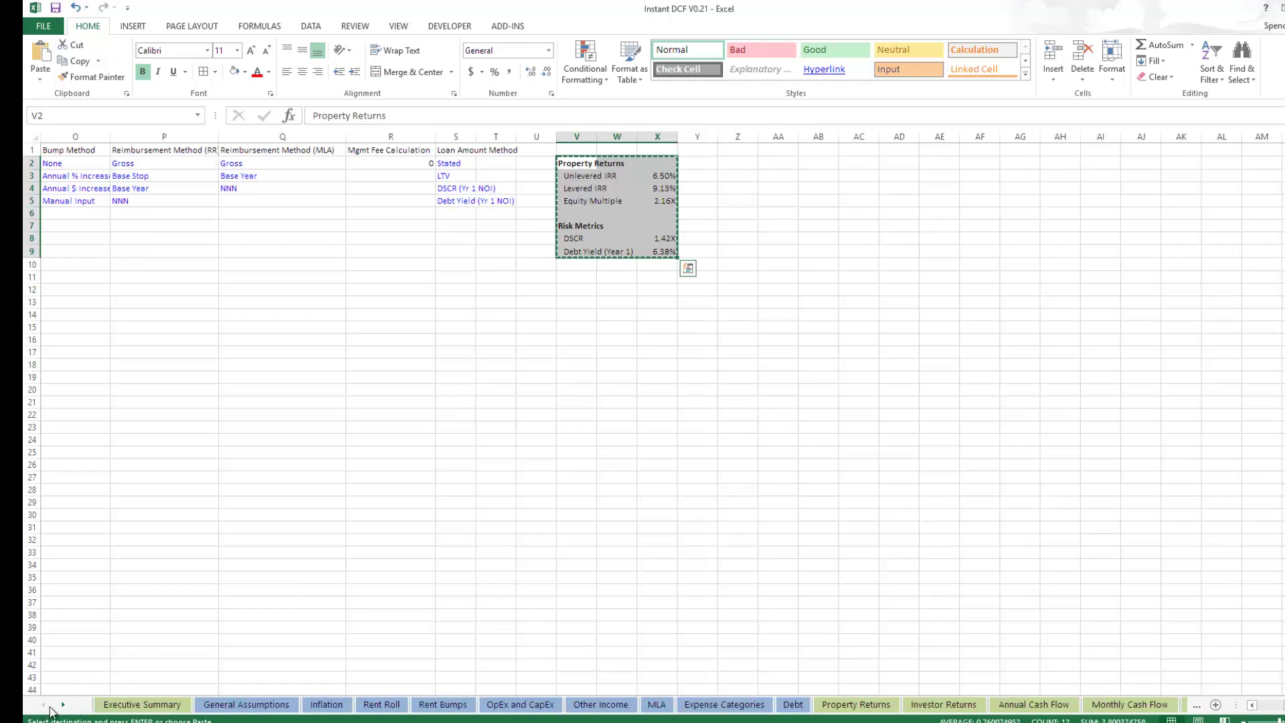
click(325, 704)
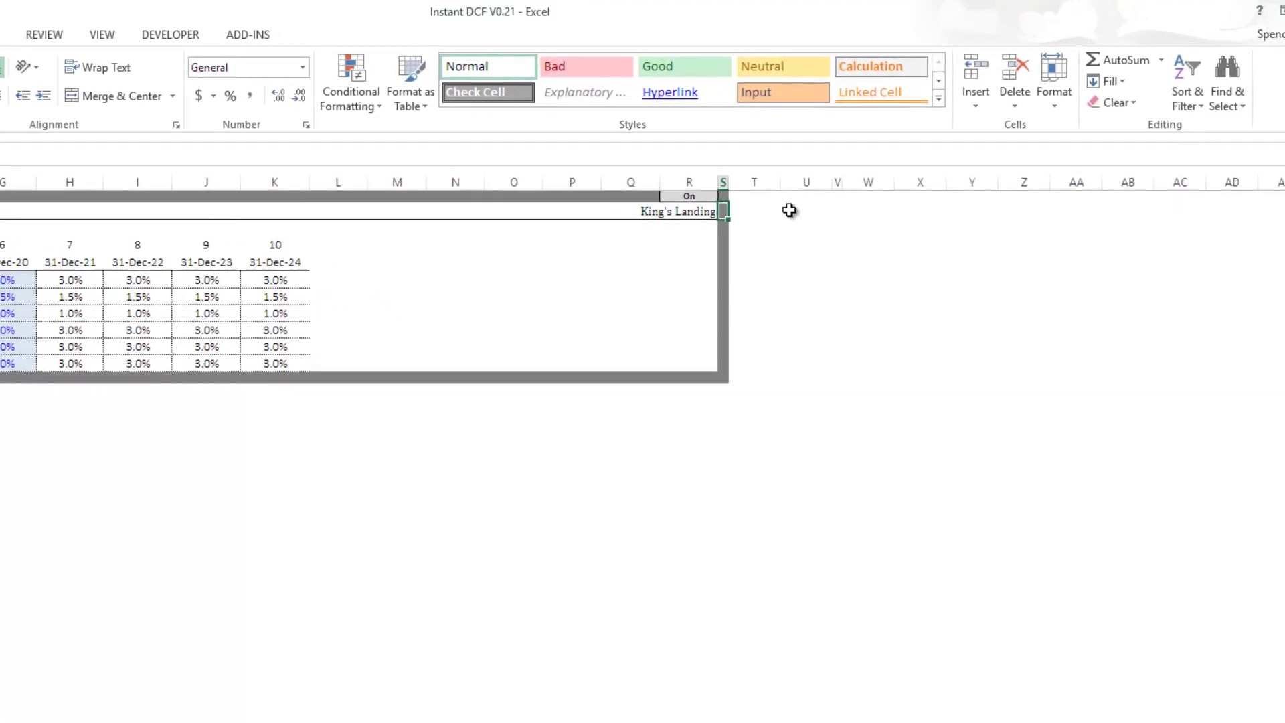
click(859, 186)
right_click(858, 185)
mouse_move(988, 320)
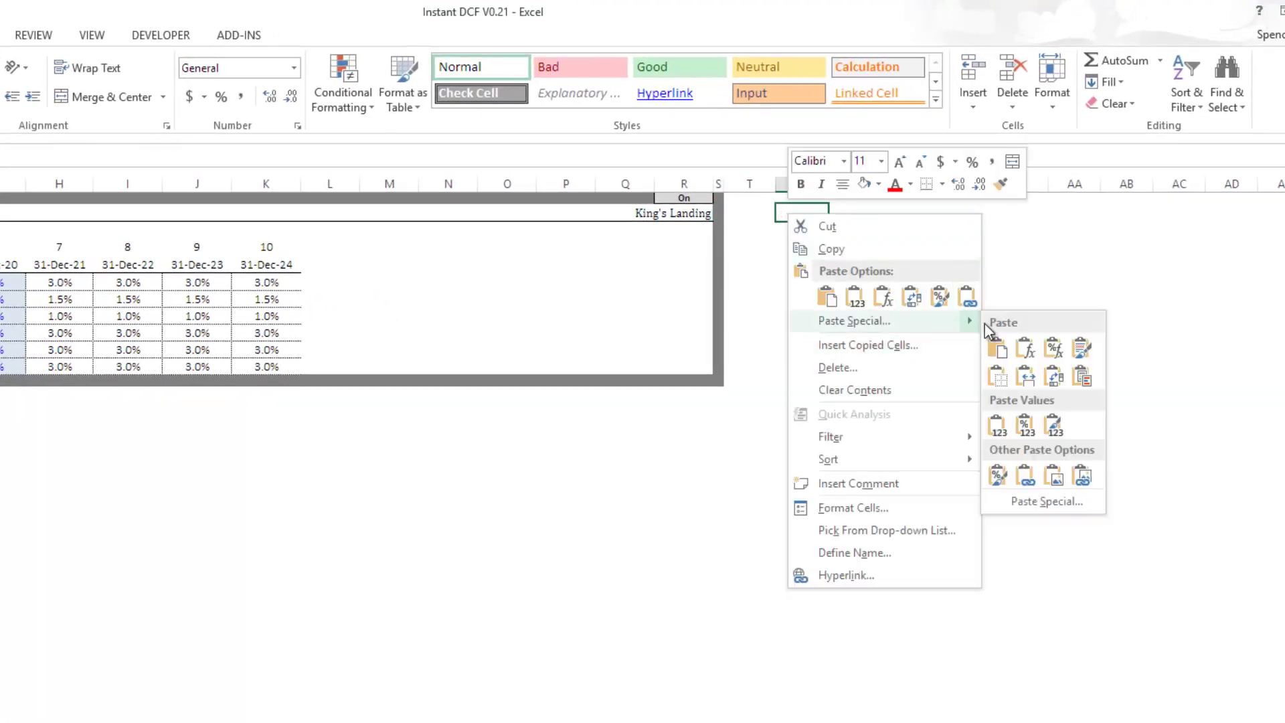
click(1082, 472)
Step: Paste the linked returns picture at cell U2 on the Rent Roll sheet
key(ctrl+Page_Down)
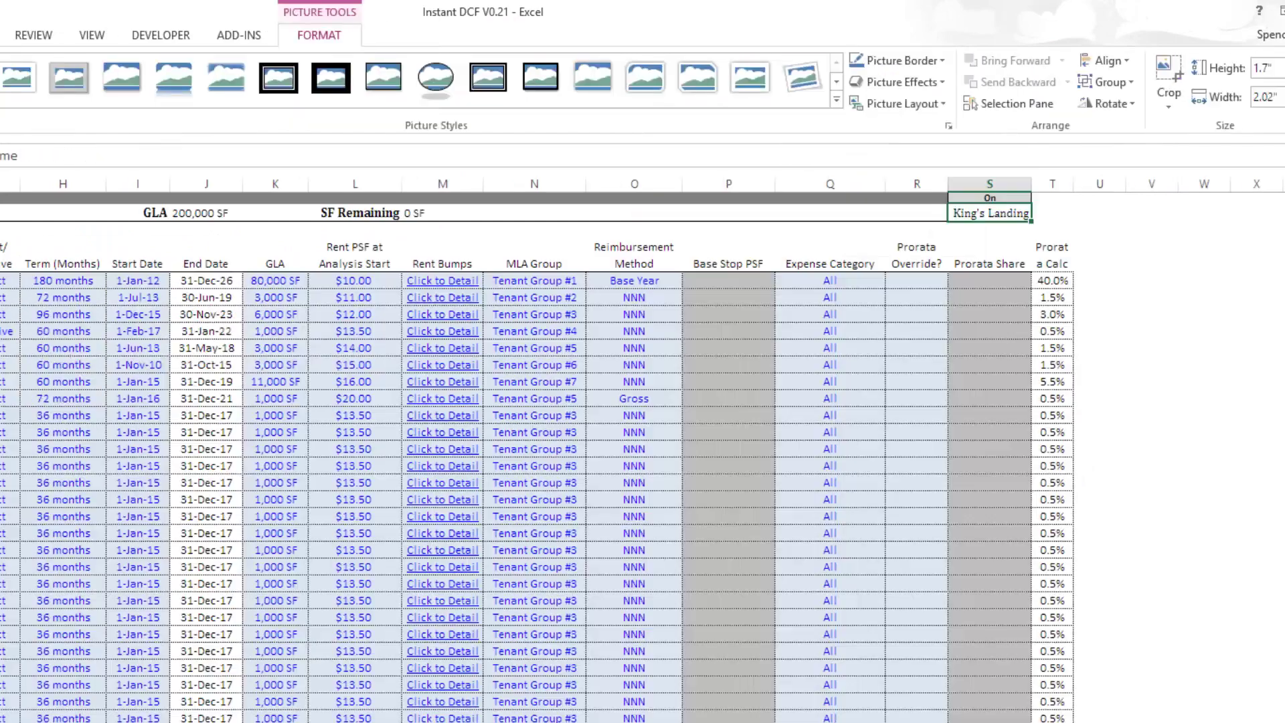
click(1074, 158)
right_click(1088, 161)
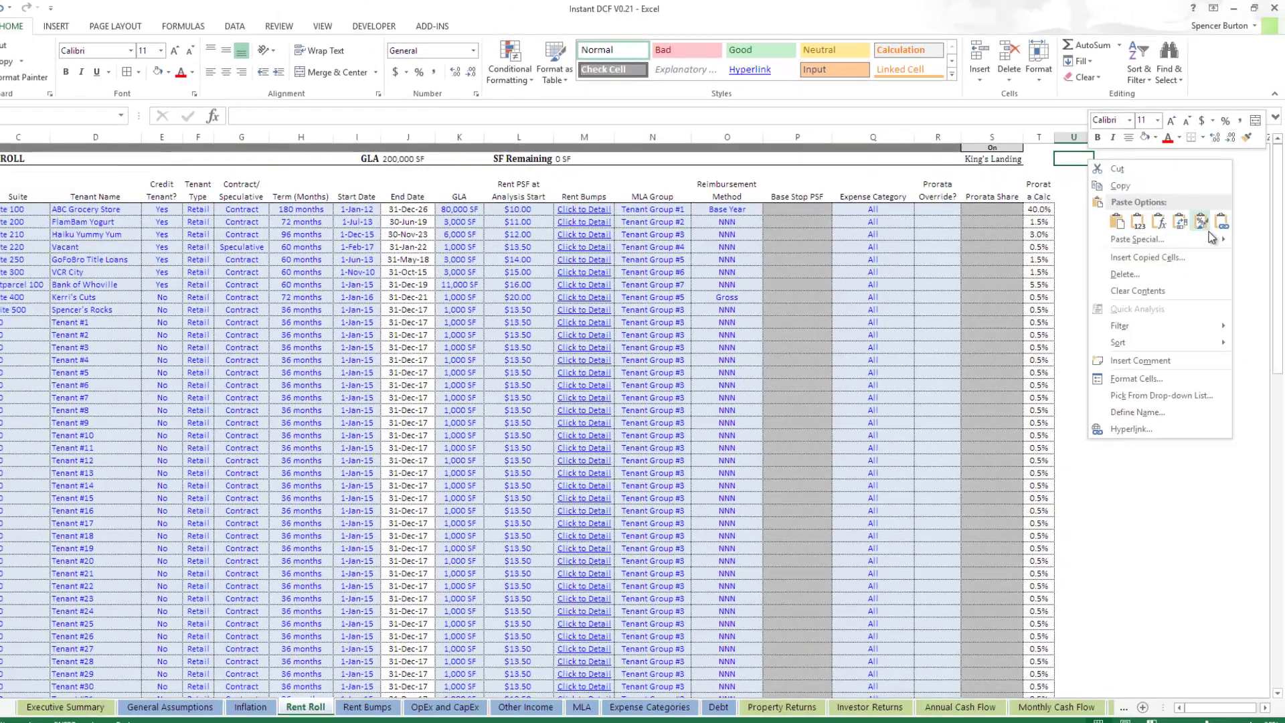
mouse_move(1119, 249)
click(1051, 355)
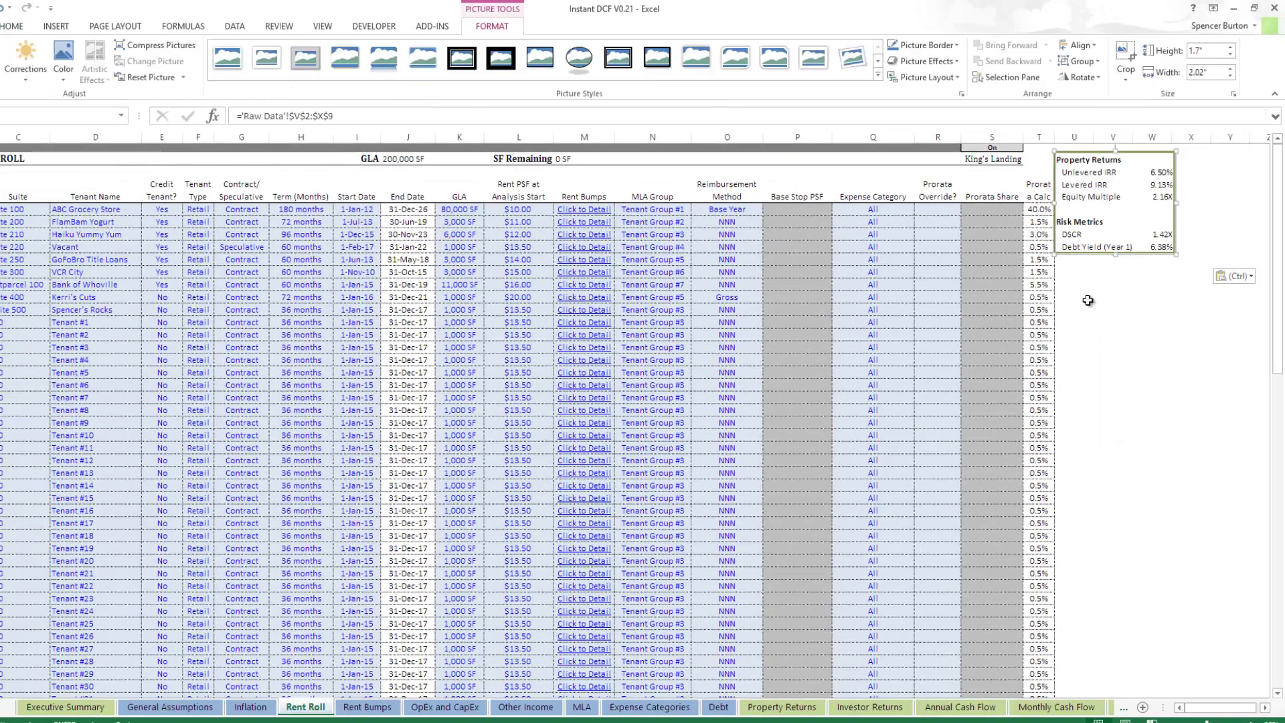
Step: Paste the linked returns picture at C1 on Rent Bumps and move it beside King's Landing
click(368, 706)
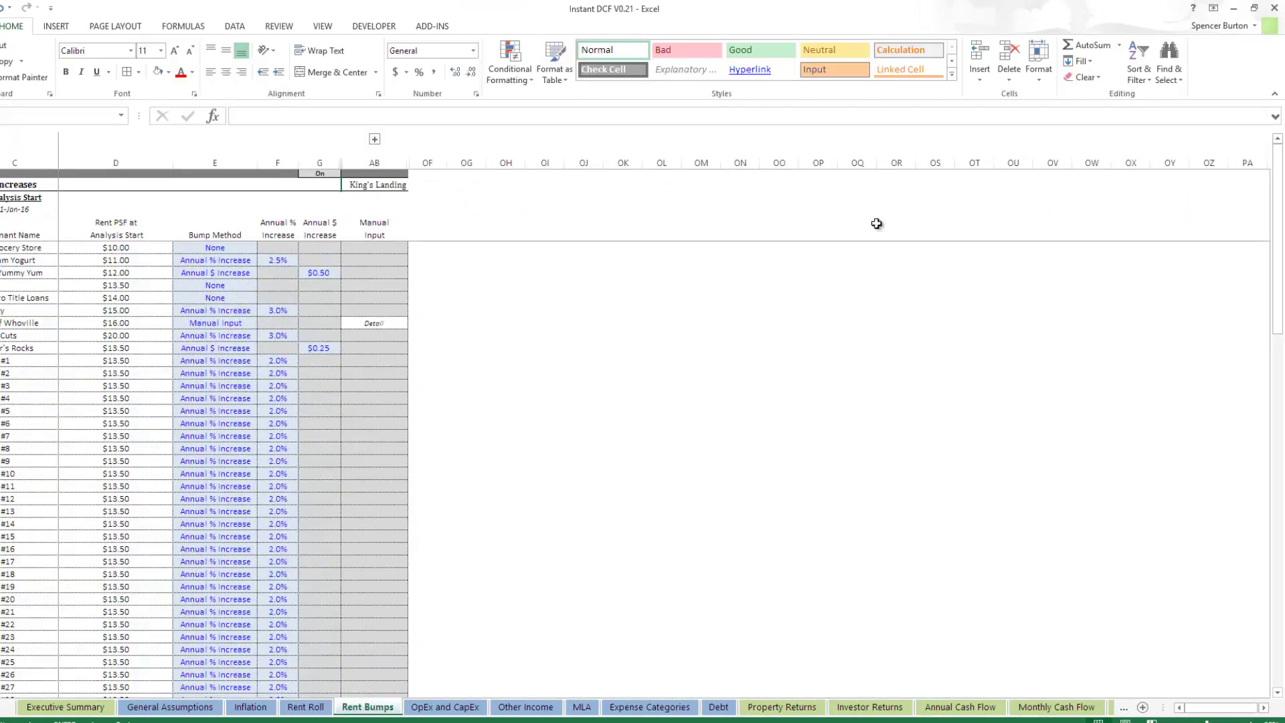
click(462, 196)
right_click(462, 197)
key(Escape)
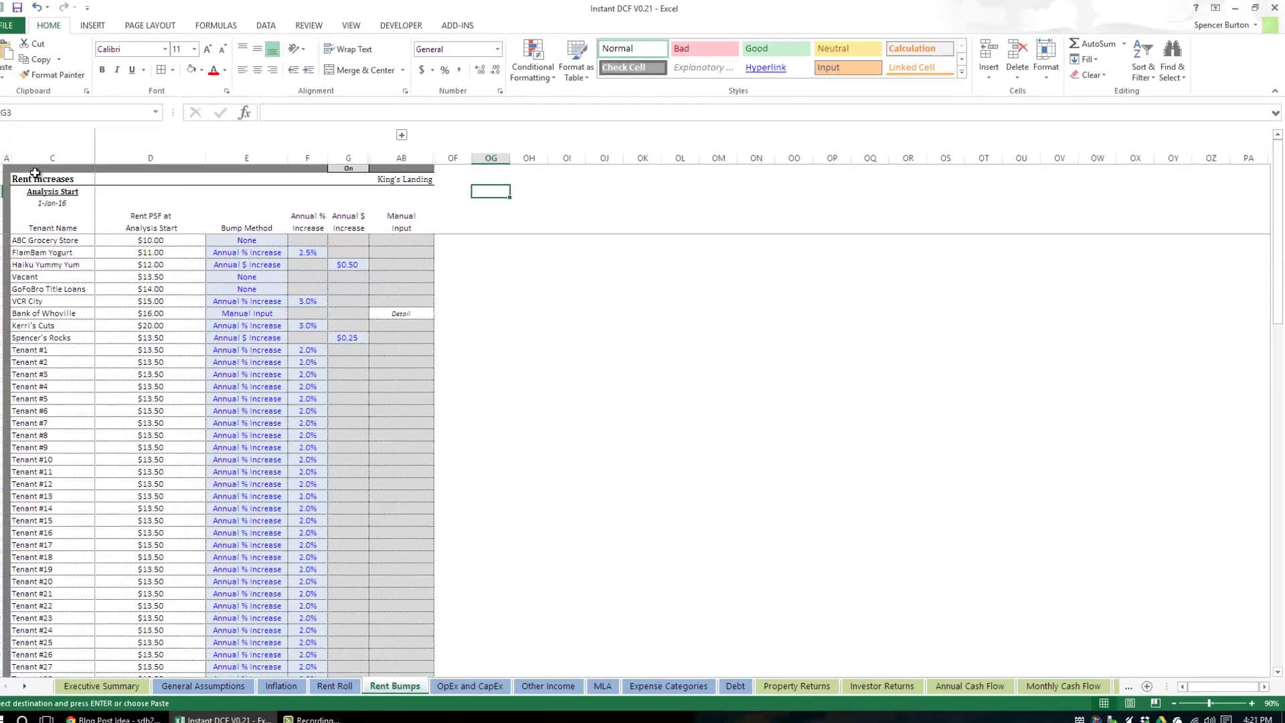
right_click(38, 169)
mouse_move(128, 244)
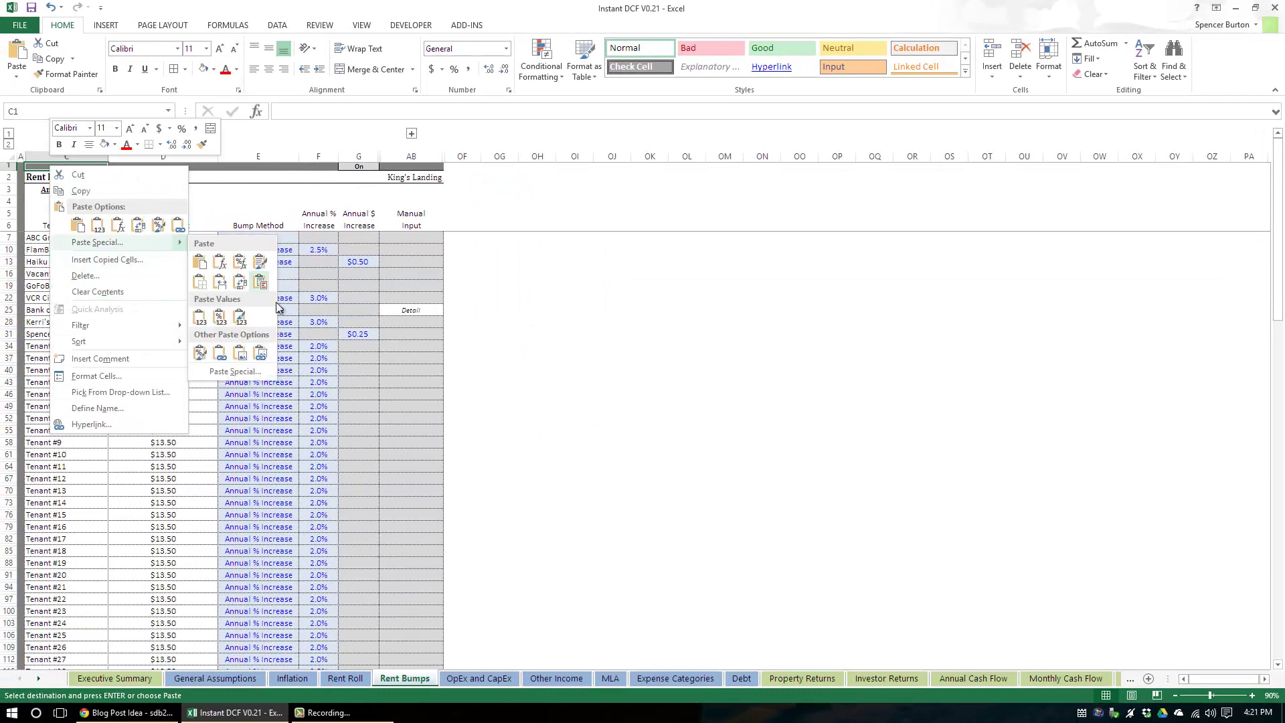
click(261, 353)
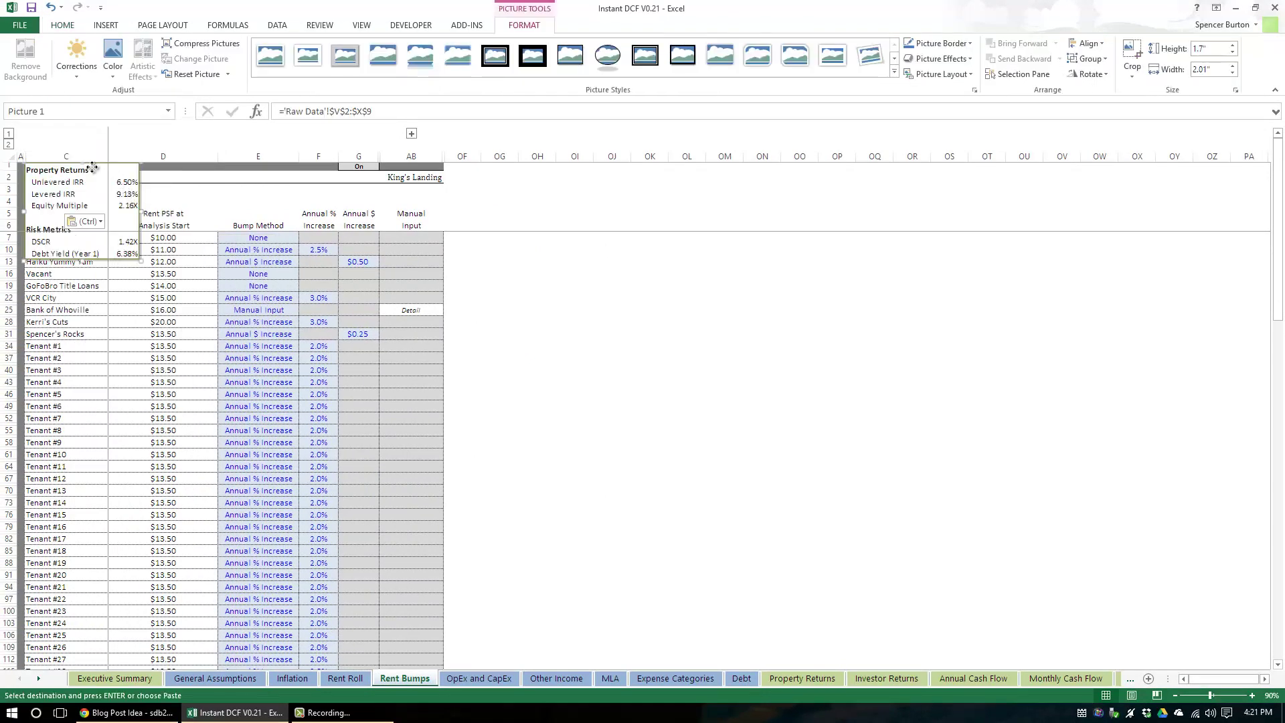
drag(93, 167, 521, 189)
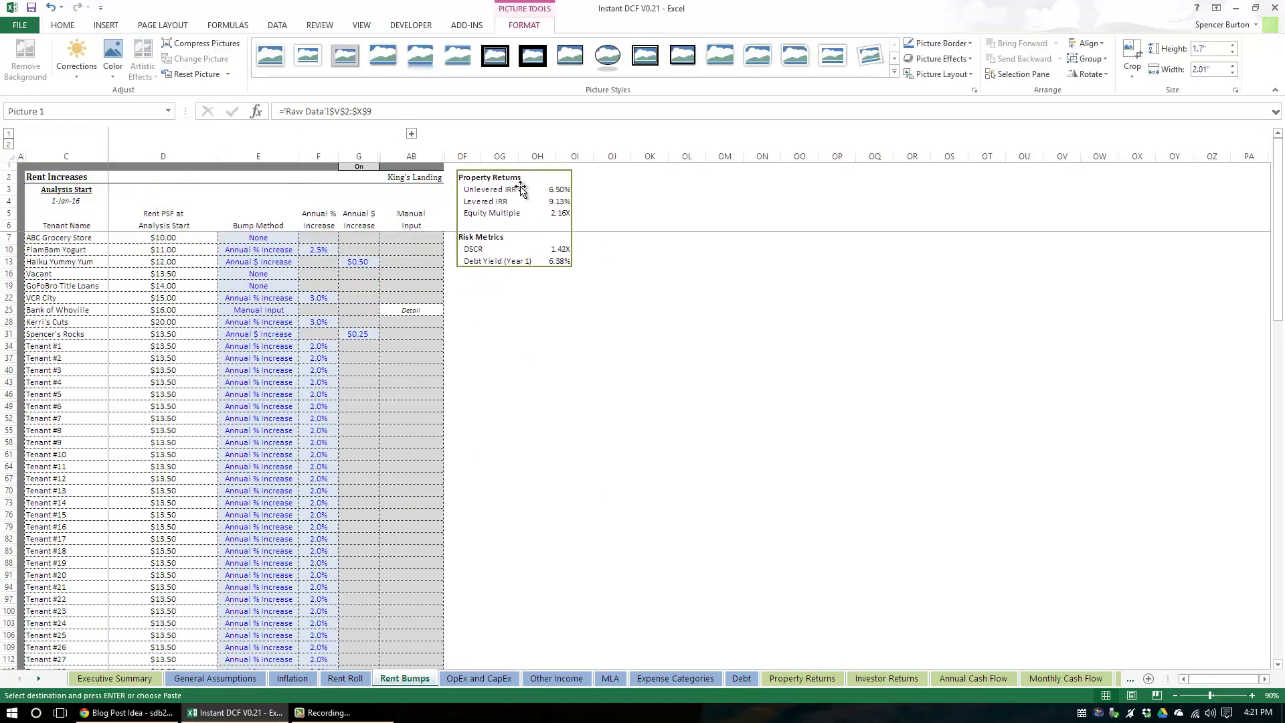
click(451, 664)
Step: Paste linked returns pictures at AH2 on OpEx and CapEx and at I2 on Other Income
click(624, 174)
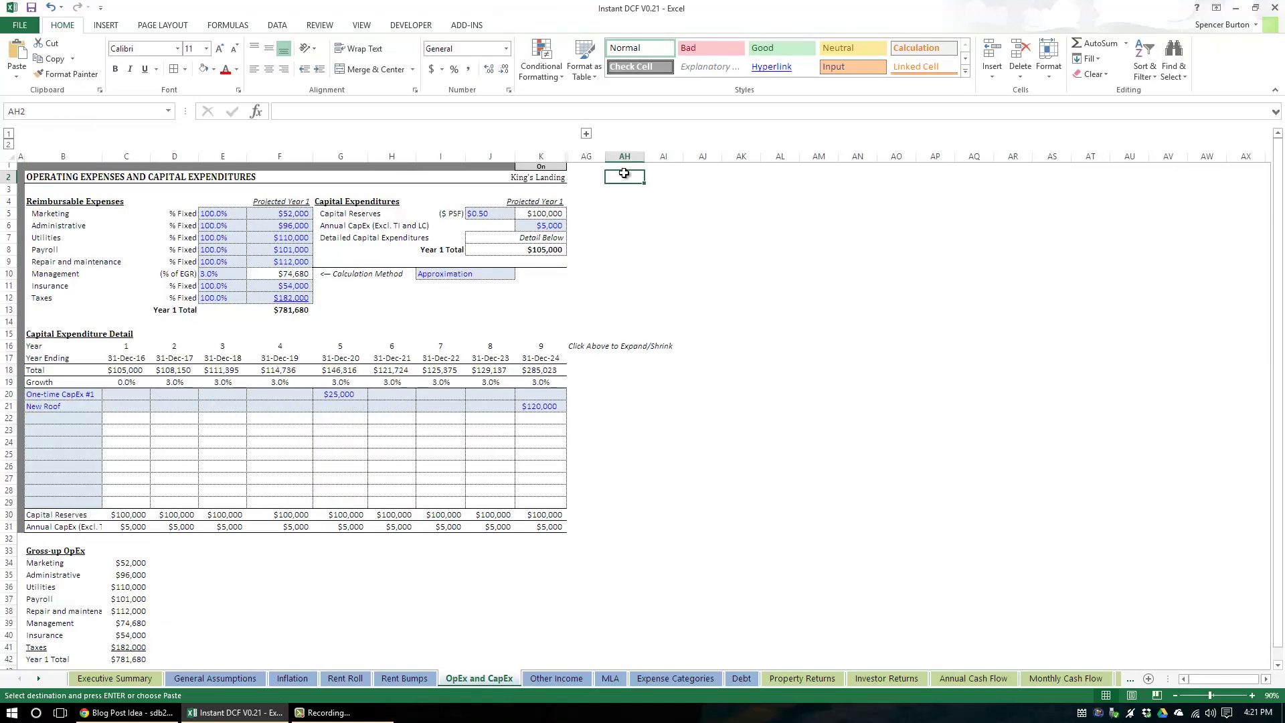
right_click(623, 173)
mouse_move(759, 253)
click(841, 361)
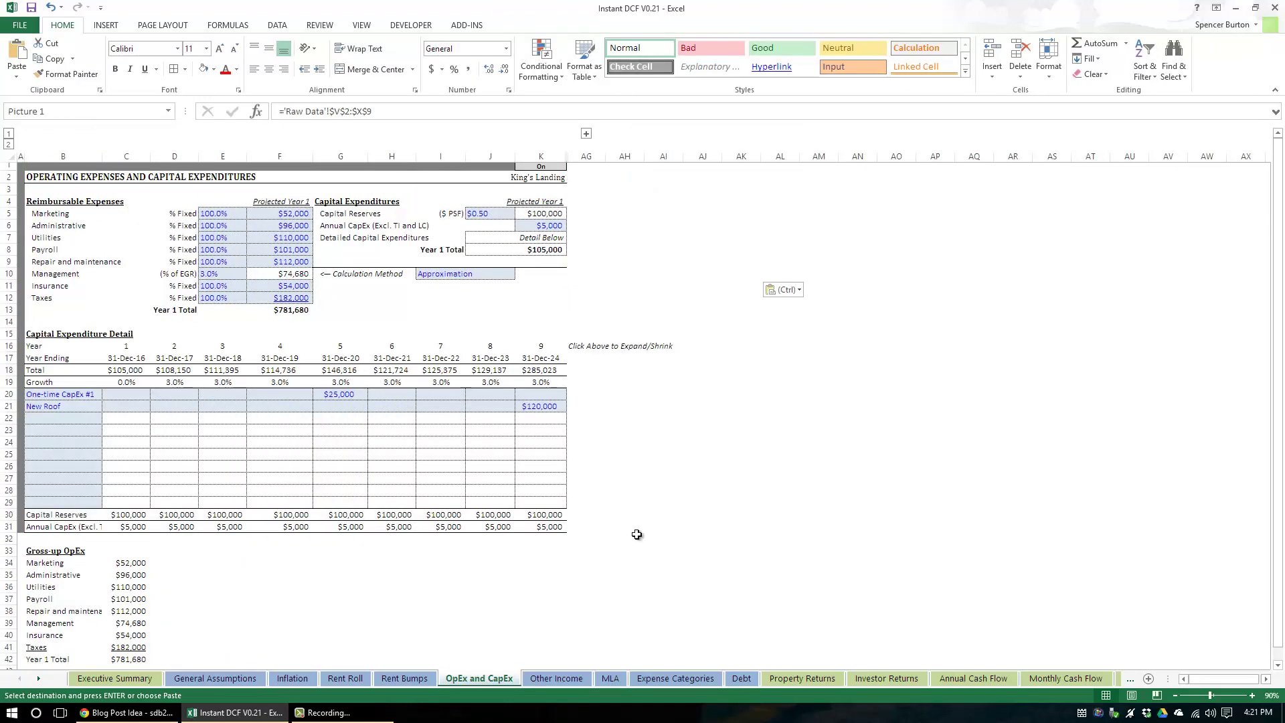
click(556, 678)
click(376, 152)
right_click(376, 152)
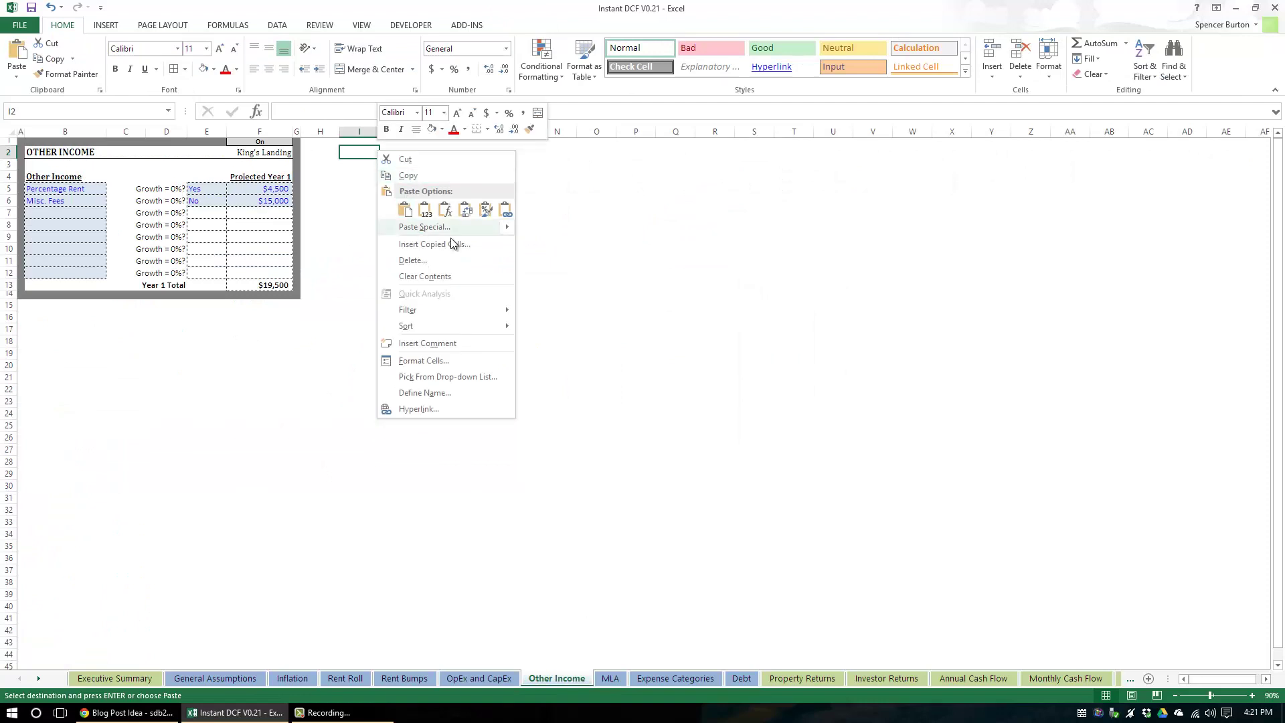
mouse_move(500, 228)
click(587, 338)
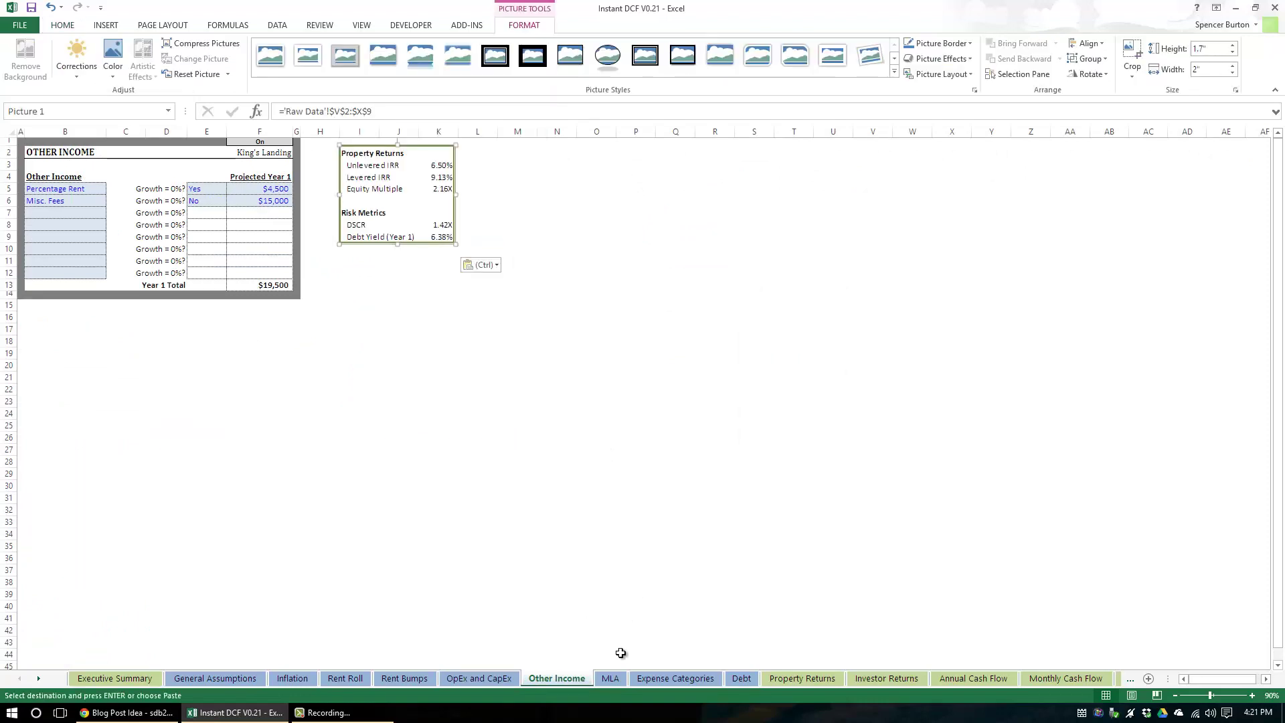
Step: Paste linked returns pictures at Y2 on MLA and at K3 on Expense Categories
click(610, 678)
click(868, 152)
click(1088, 154)
right_click(1088, 153)
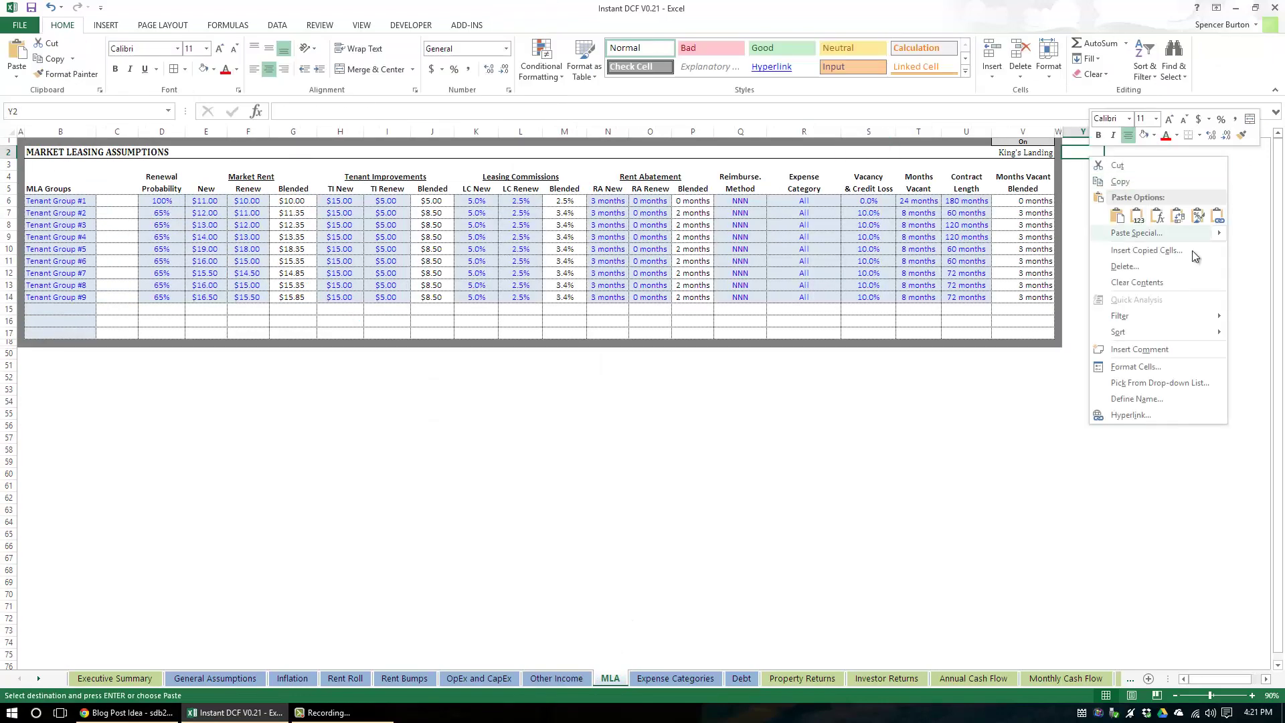
mouse_move(1210, 237)
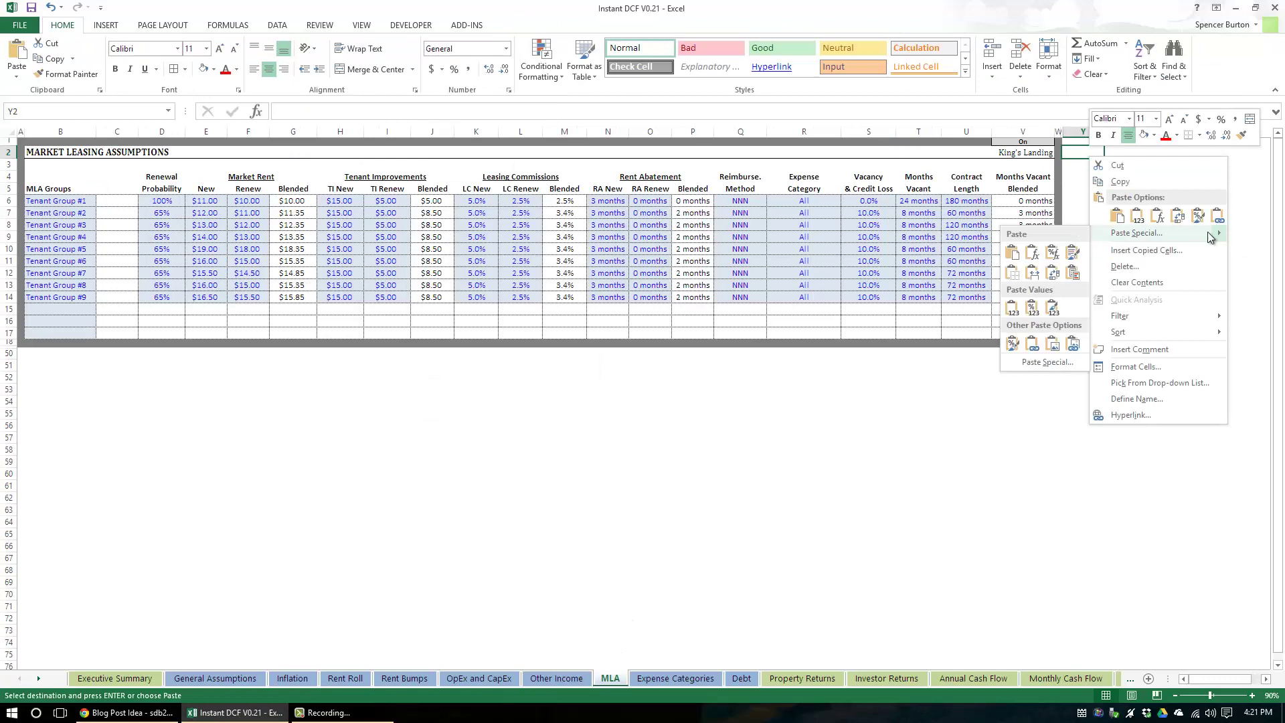
click(1072, 344)
click(675, 678)
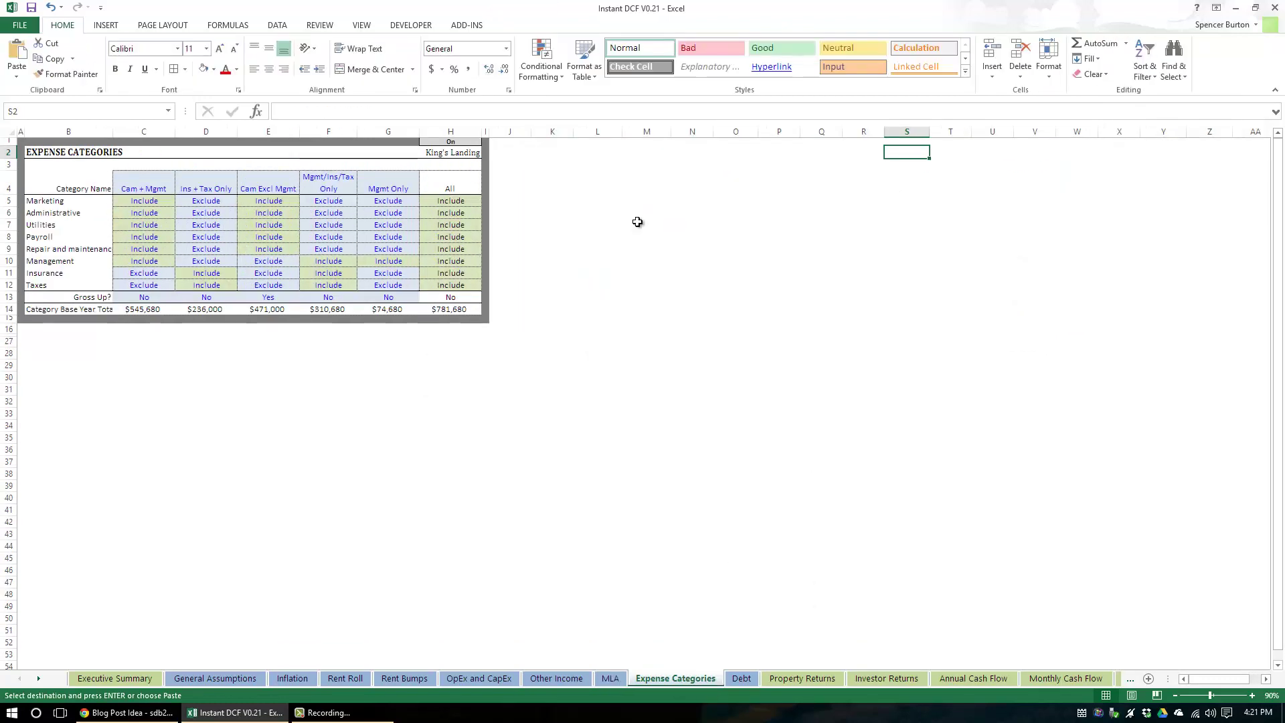
click(559, 165)
right_click(563, 169)
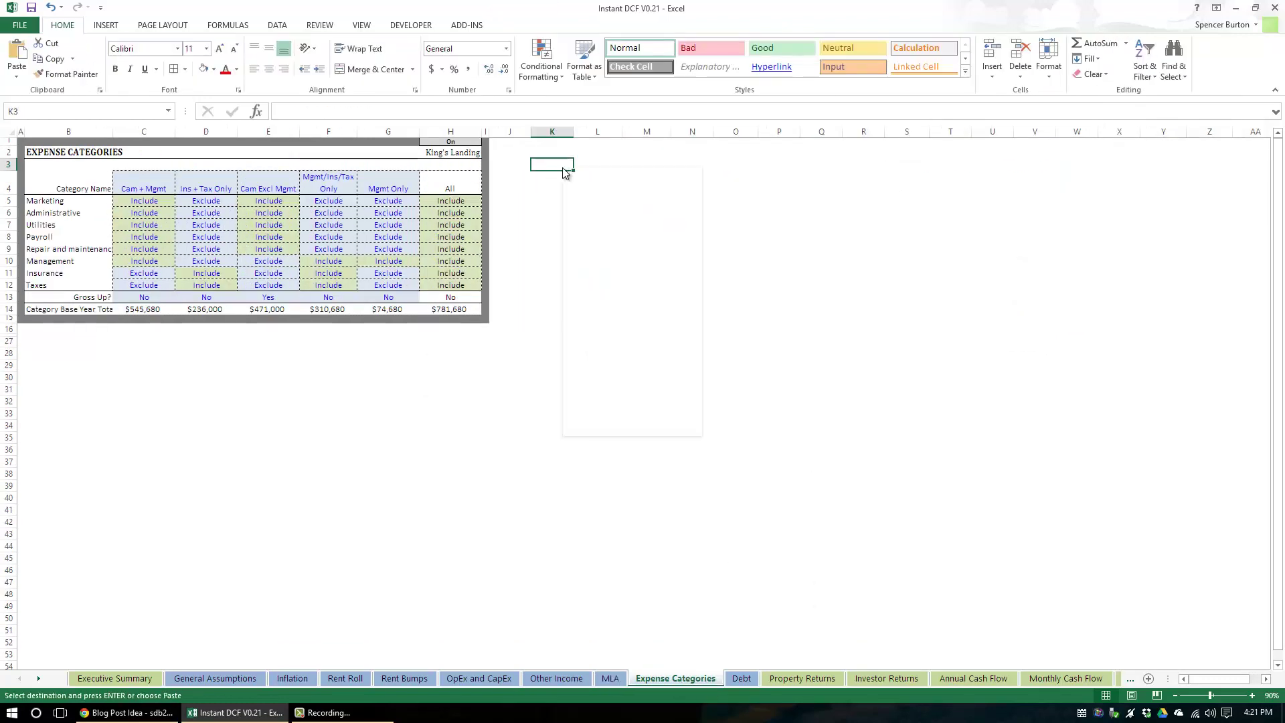
mouse_move(669, 244)
click(773, 356)
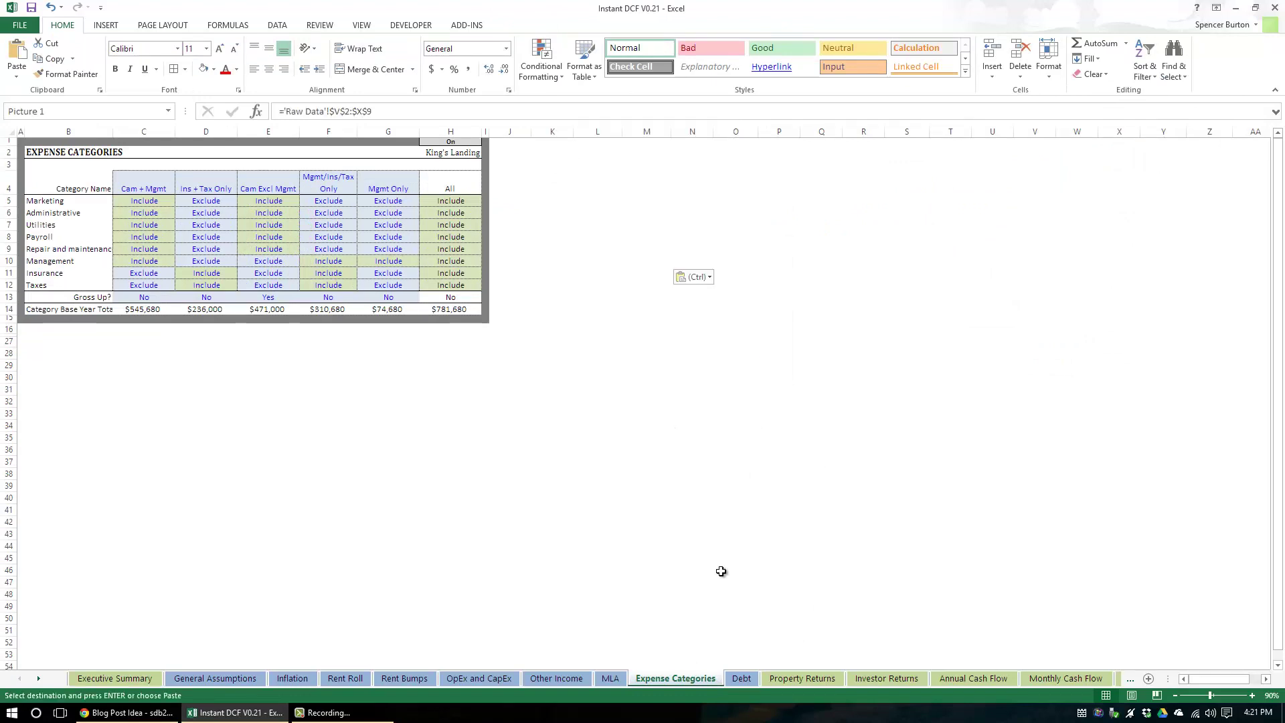
Step: Paste the linked returns picture at N2 on the Debt sheet and nudge it into place
click(741, 678)
right_click(494, 152)
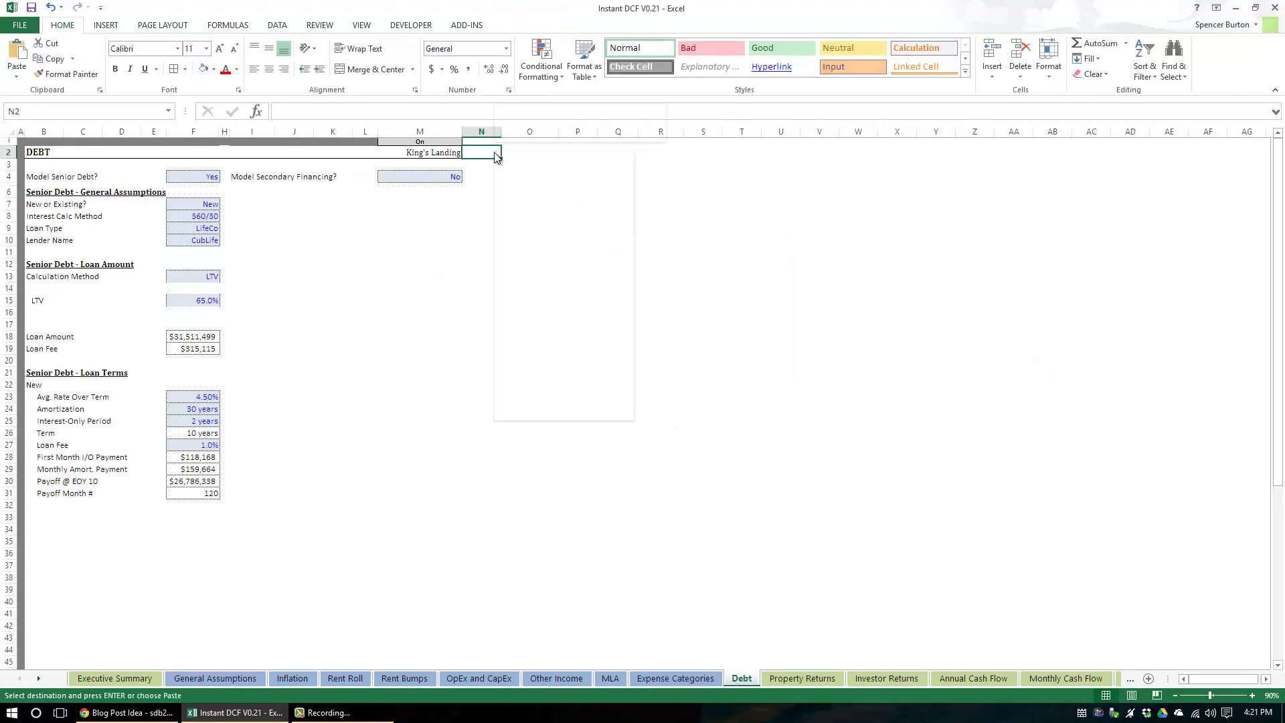
mouse_move(604, 228)
click(706, 341)
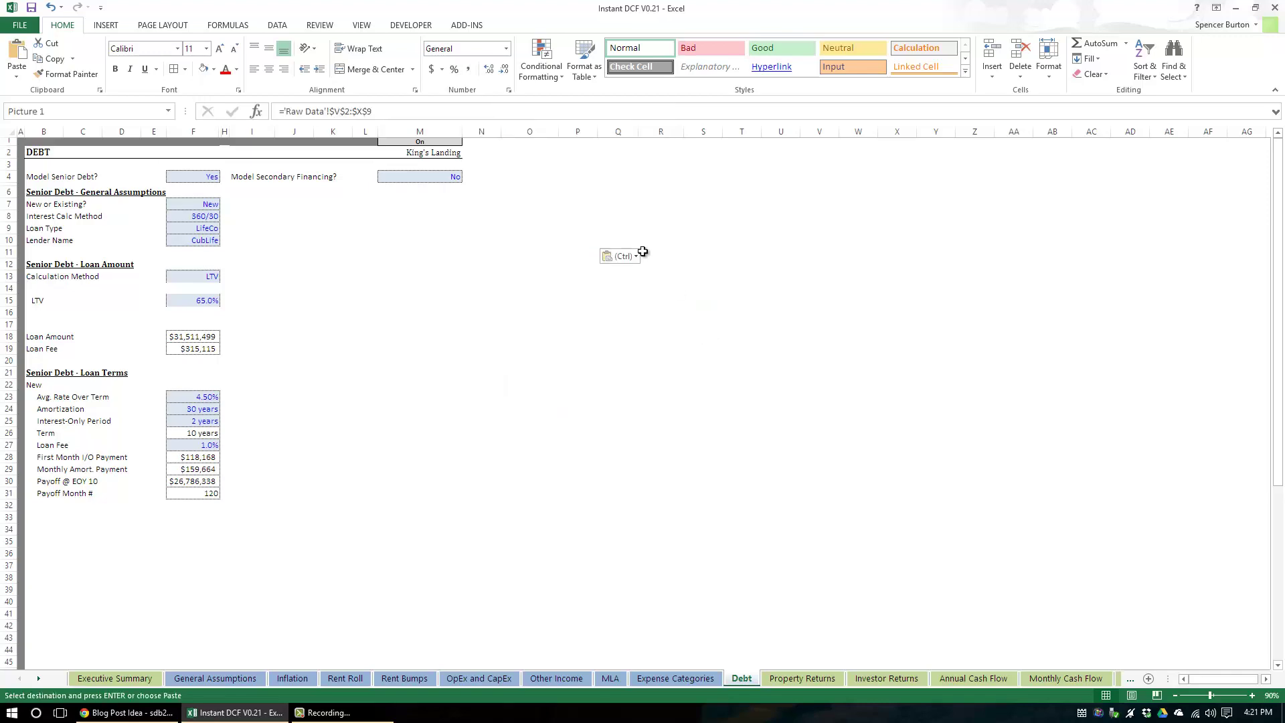
drag(501, 146, 522, 149)
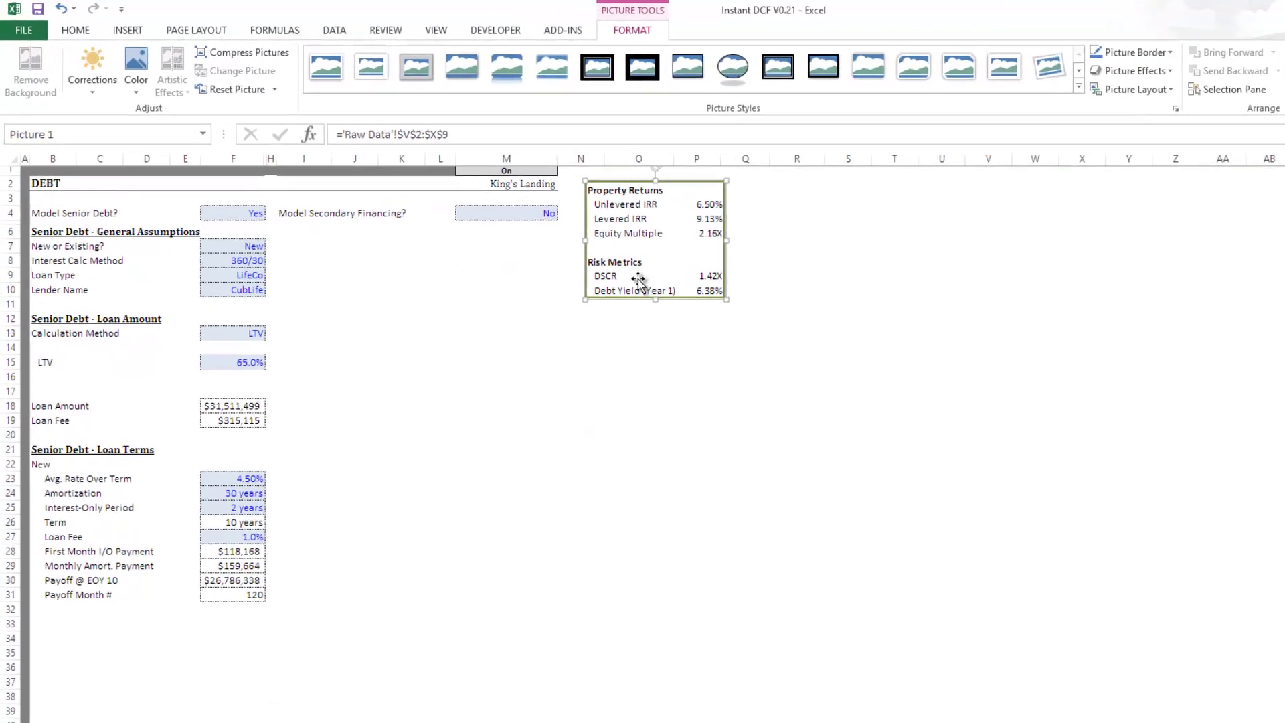
click(895, 286)
Step: Set Model Secondary Financing in cell M4 of the Debt sheet to Yes
click(566, 237)
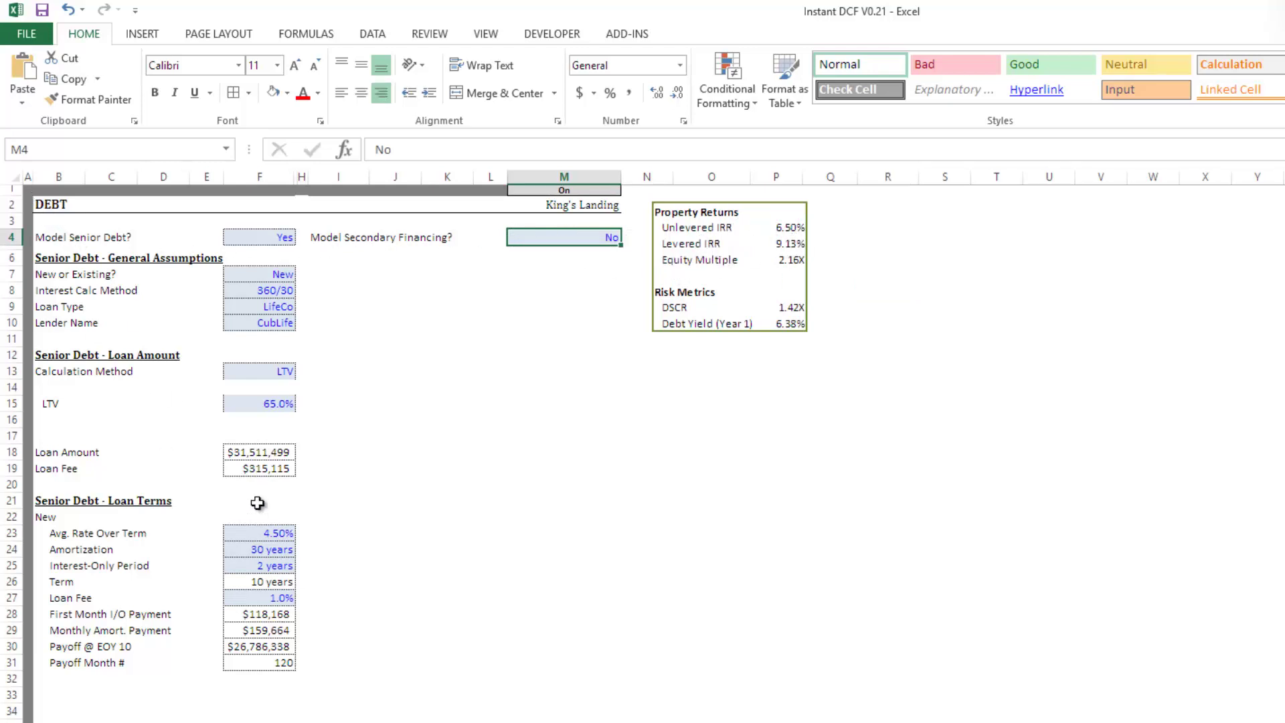
drag(248, 235, 226, 639)
click(563, 235)
key(alt+Down)
key(Return)
key(Down)
key(Down)
key(Down)
key(Down)
key(Down)
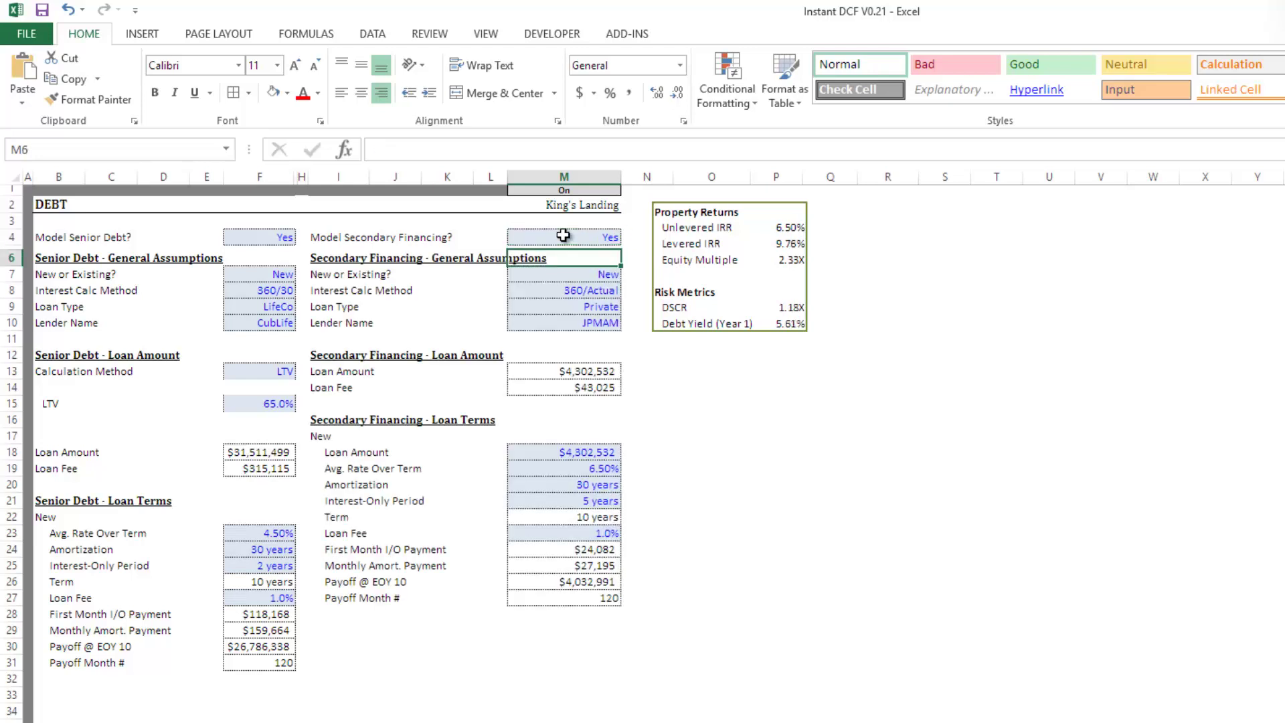
key(Down)
key(Down)
key(Down)
key(Down)
key(Down)
key(Down)
key(Down)
key(Down)
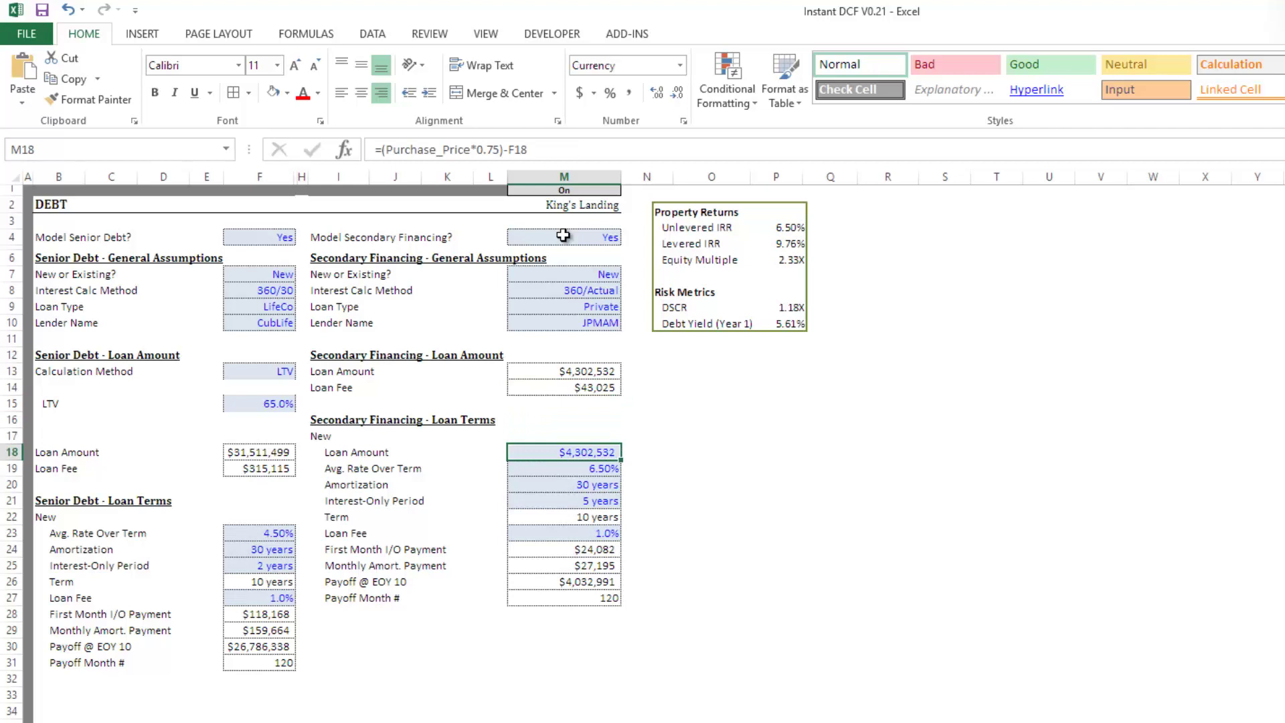
Step: Enter a $2,500,000 secondary loan amount in M18 and an 8.00% rate in M19
key(Up)
key(Up)
key(Down)
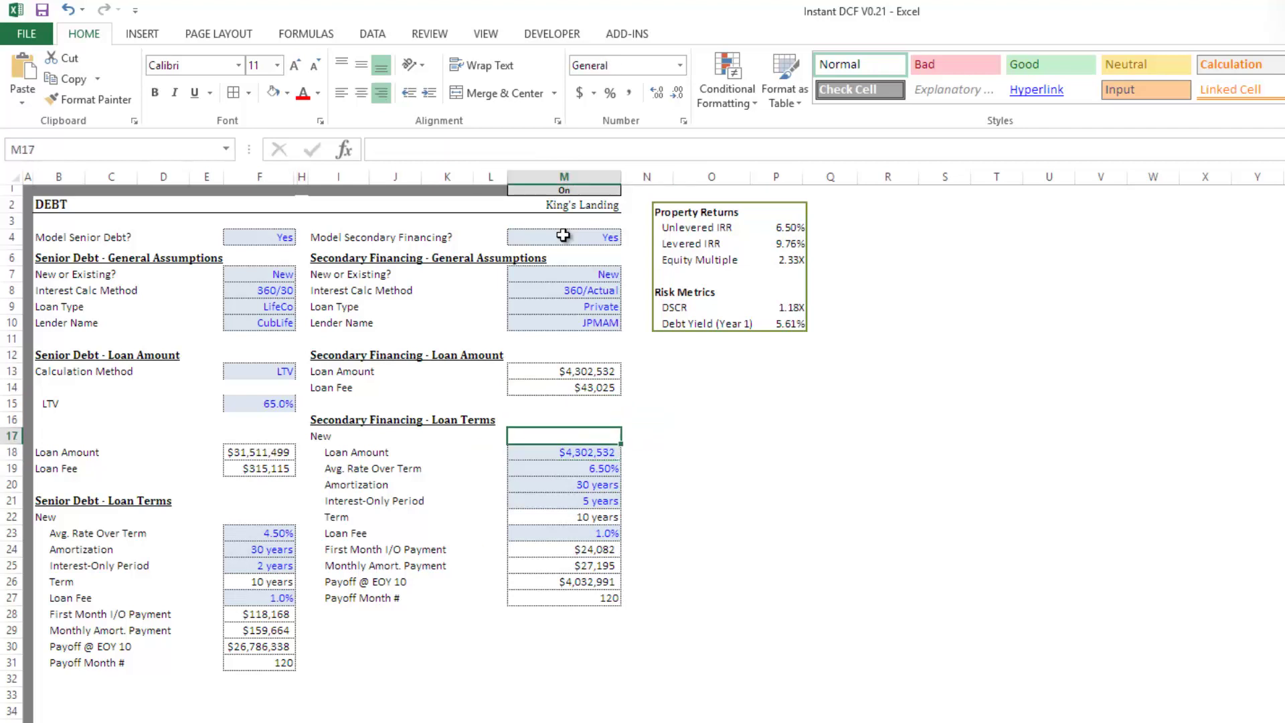
key(Down)
text(2500)
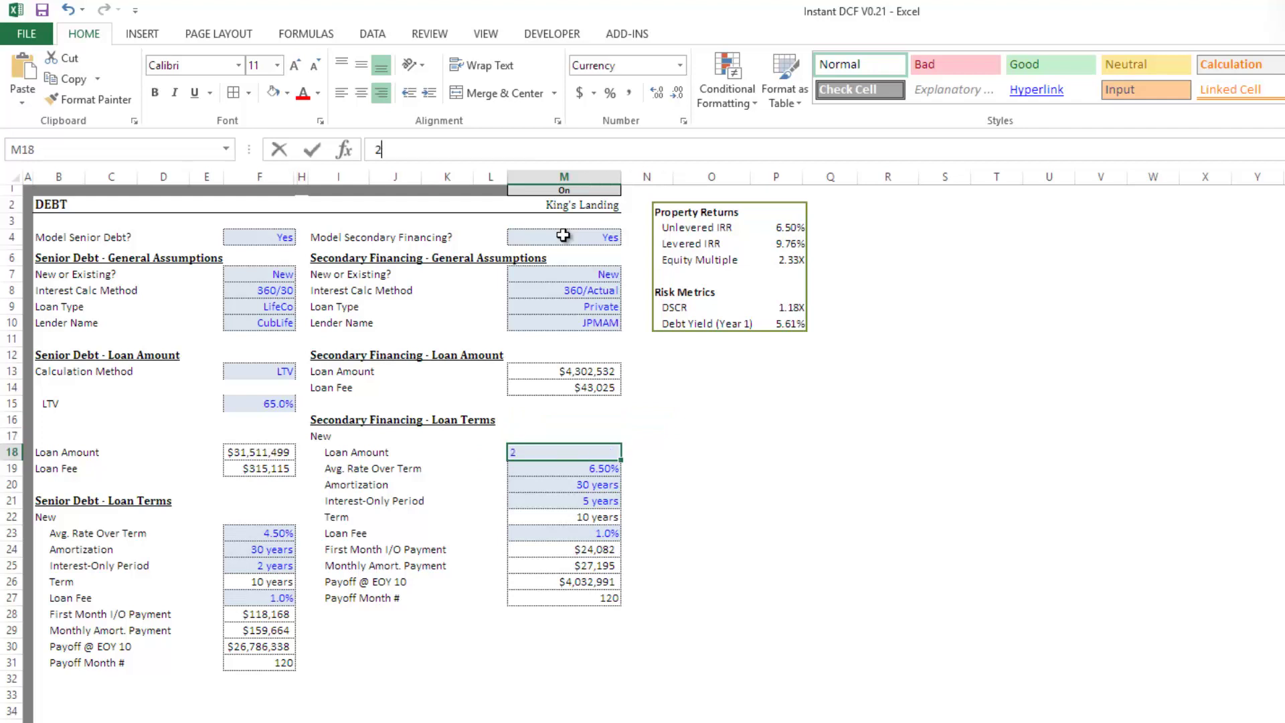
key(ctrl+Return)
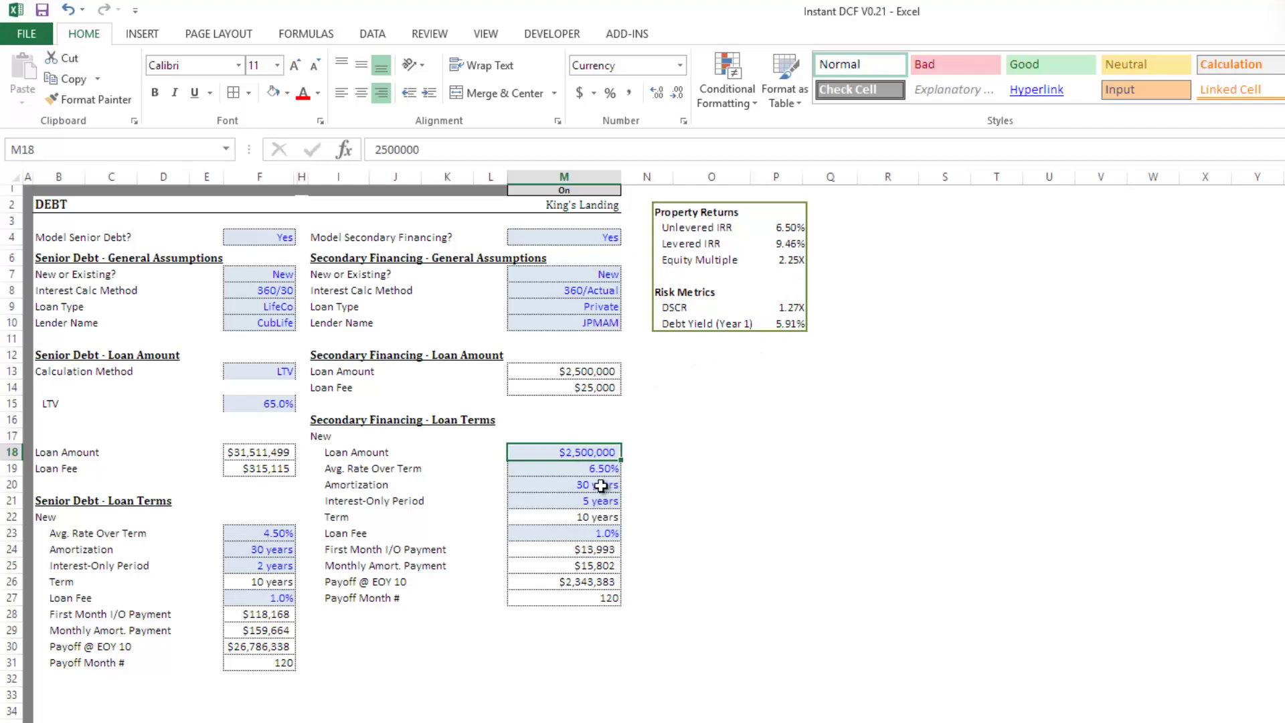
key(Down)
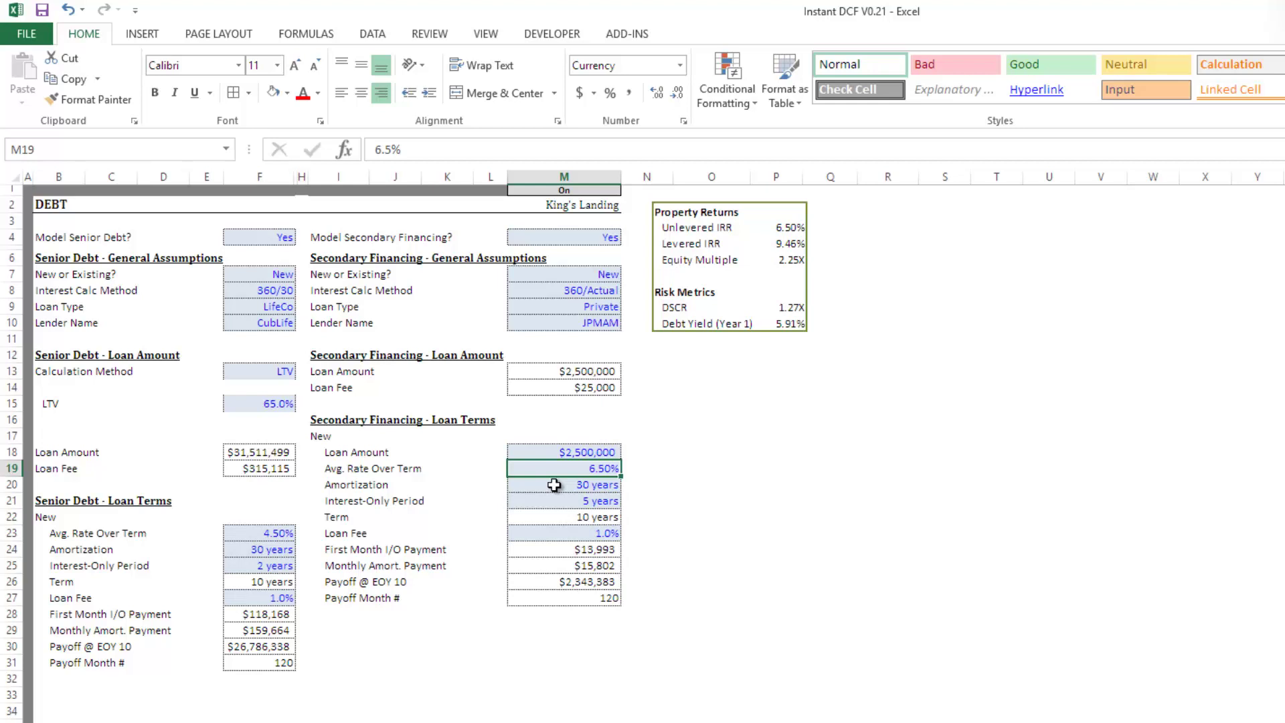
text(8)
key(Return)
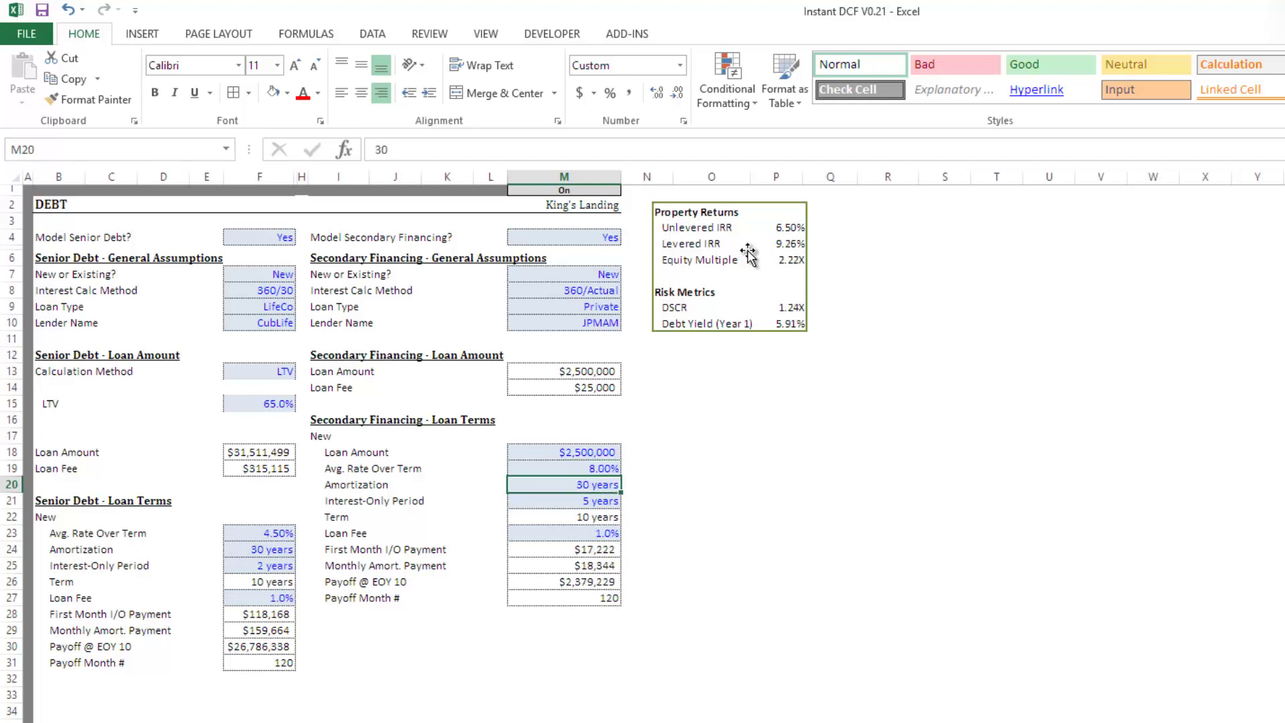